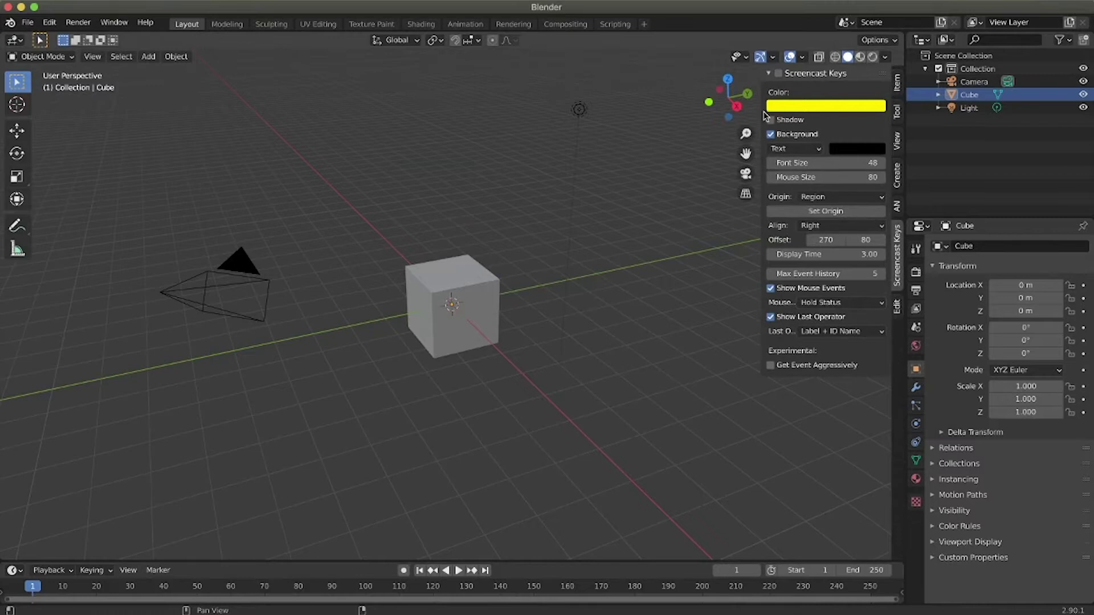
- Enable the Screencast Keys overlay for the 3D viewport
{"action": "left_click", "coordinate": [777, 74]}
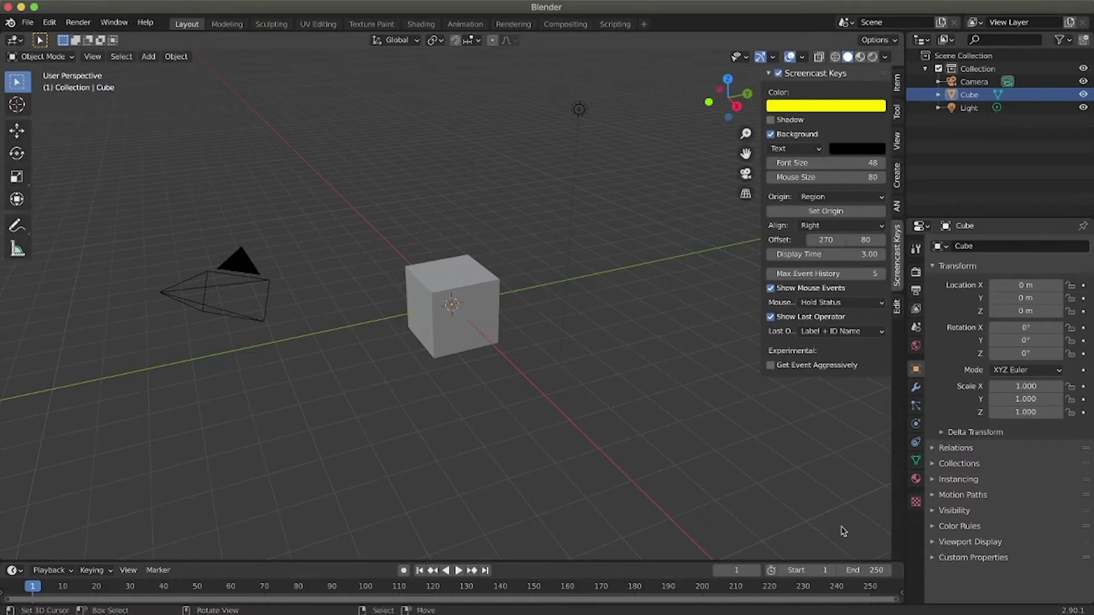
{"action": "scroll", "coordinate": [699, 476], "scroll_direction": "down", "scroll_amount": 5}
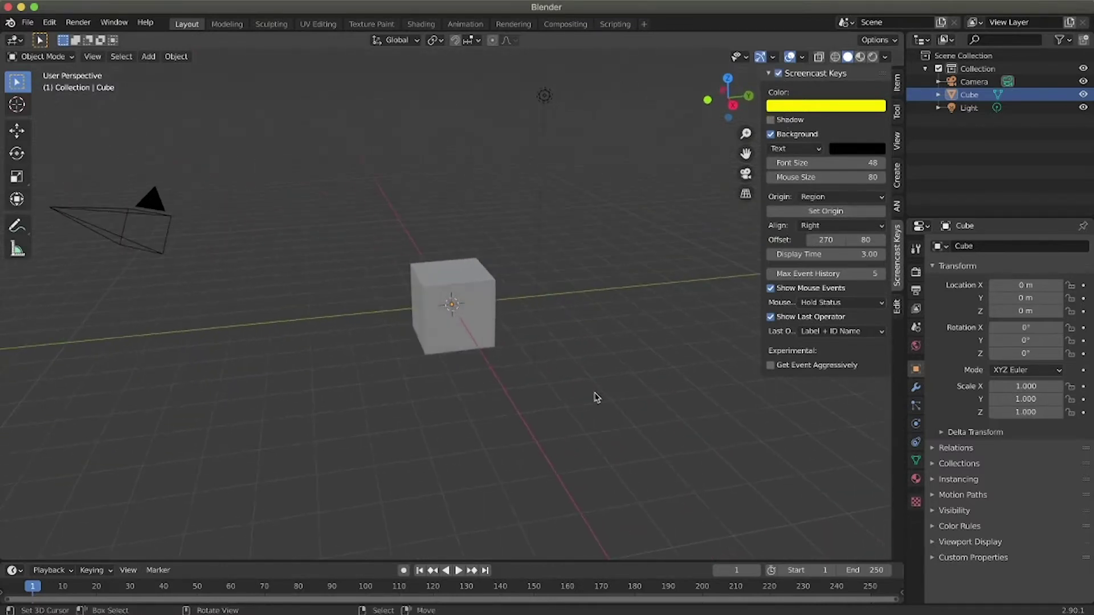
- Select all default objects in the scene, the camera, cube and light, and delete them
{"action": "key", "text": "a"}
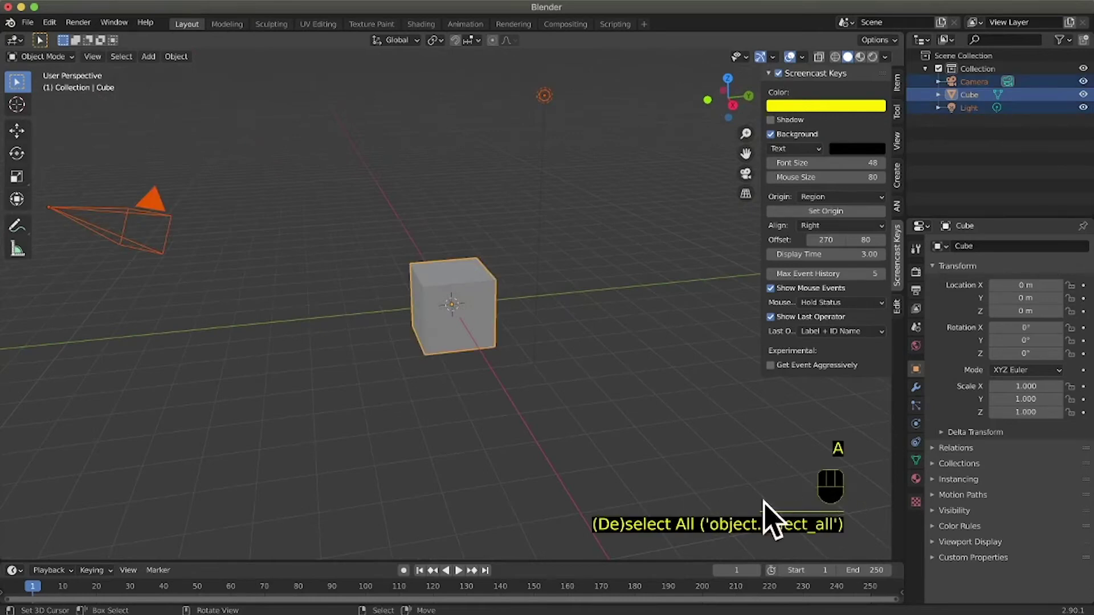
{"action": "scroll", "coordinate": [298, 264], "scroll_direction": "left", "scroll_amount": 1}
{"action": "scroll", "coordinate": [298, 264], "scroll_direction": "up", "scroll_amount": 3}
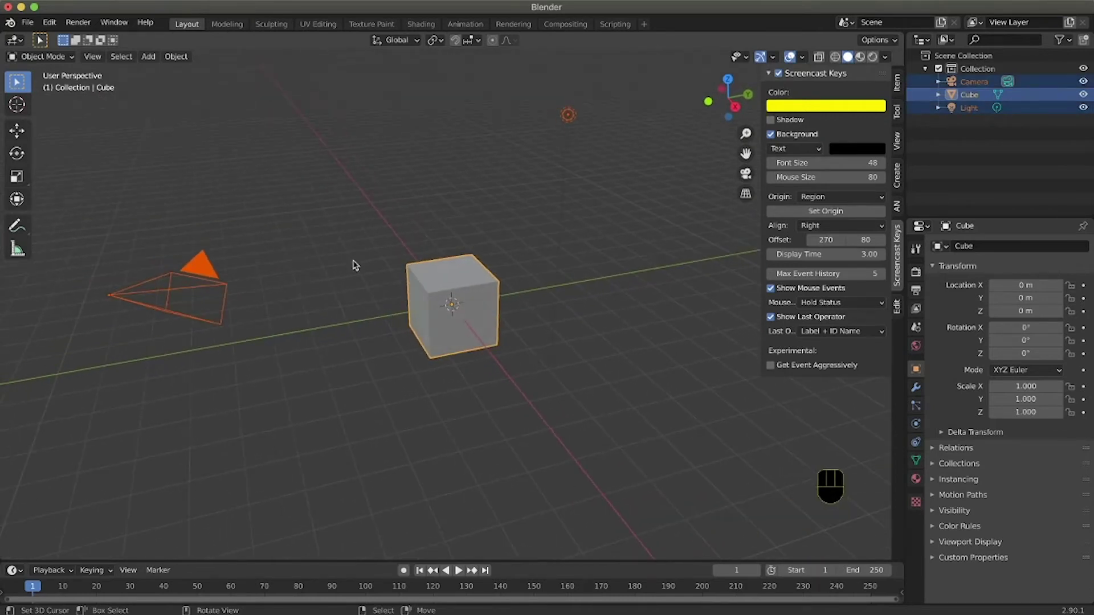
{"action": "key", "text": "x"}
{"action": "left_click", "coordinate": [355, 263]}
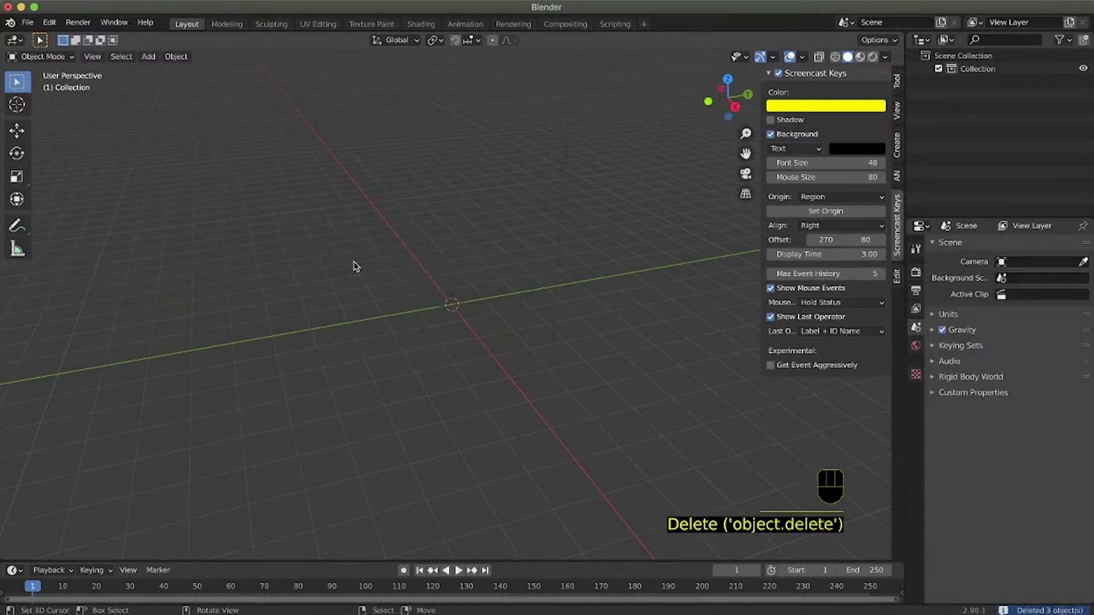
{"action": "key", "text": "shift"}
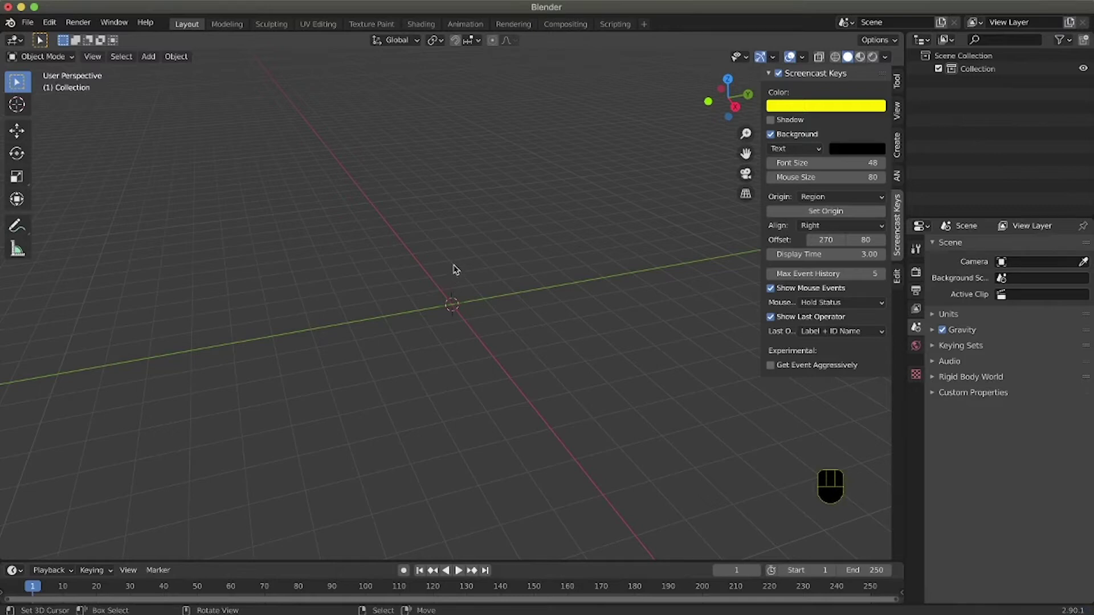
- Switch to Finder and preview the reference images proiezioni.jpg and sedia.jpg in the REFERENCES folder
{"action": "key", "text": "super+Tab"}
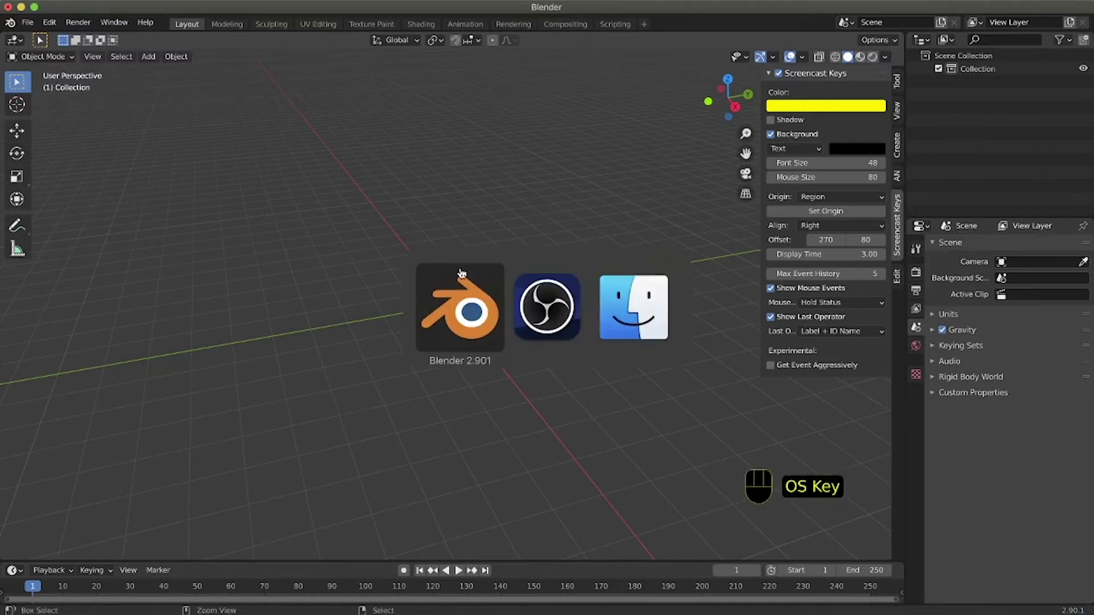
{"action": "key", "text": "super+Tab"}
{"action": "key", "text": "super+Tab"}
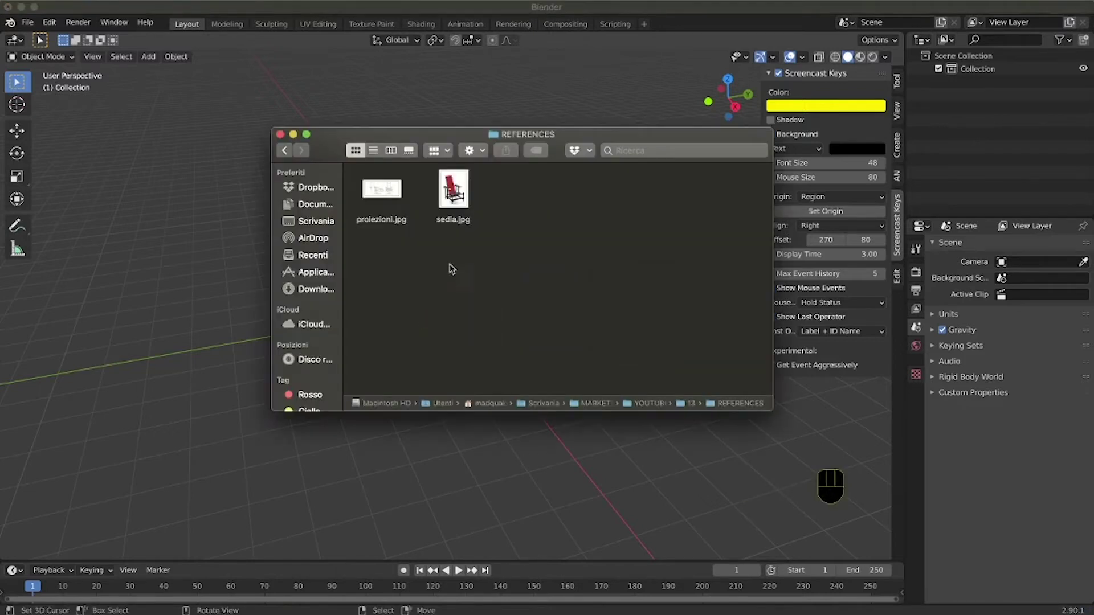
{"action": "left_click", "coordinate": [392, 194]}
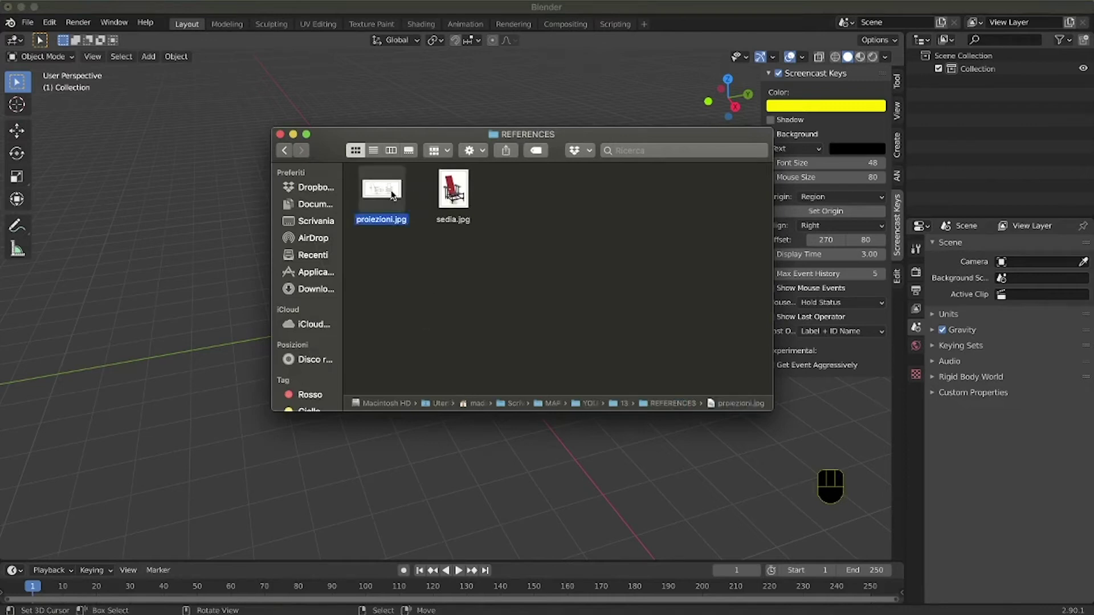
{"action": "key", "text": "space"}
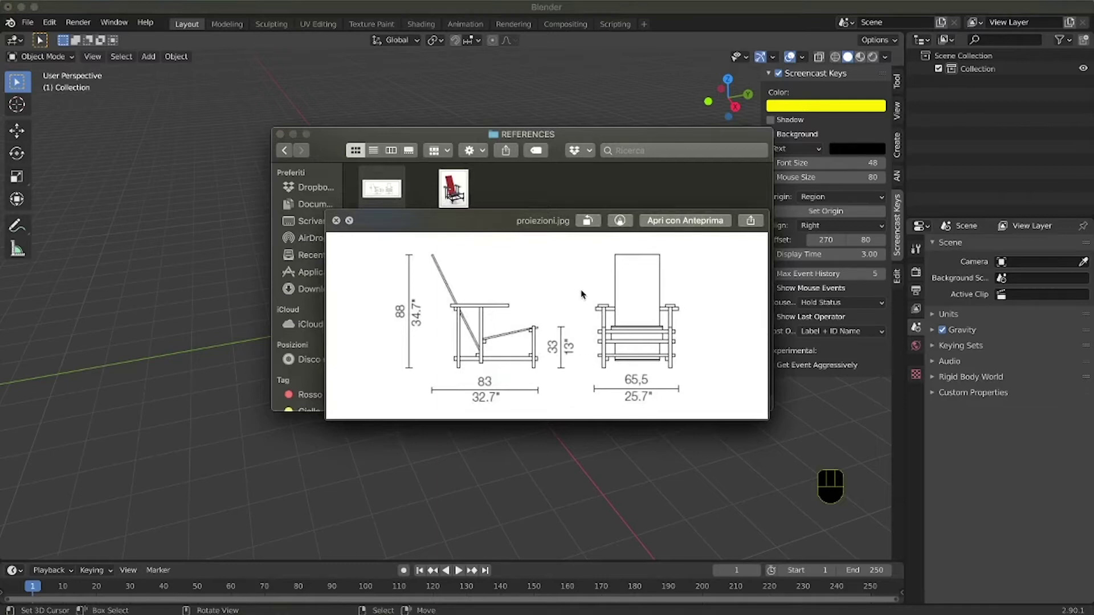
{"action": "key", "text": "Right"}
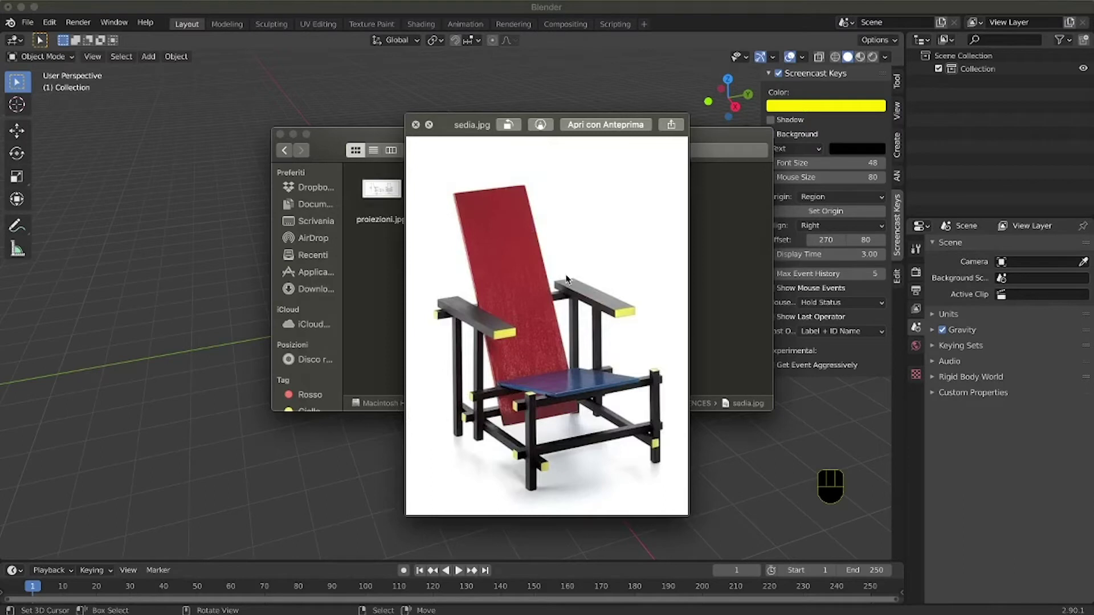
{"action": "key", "text": "Left"}
{"action": "key", "text": "space"}
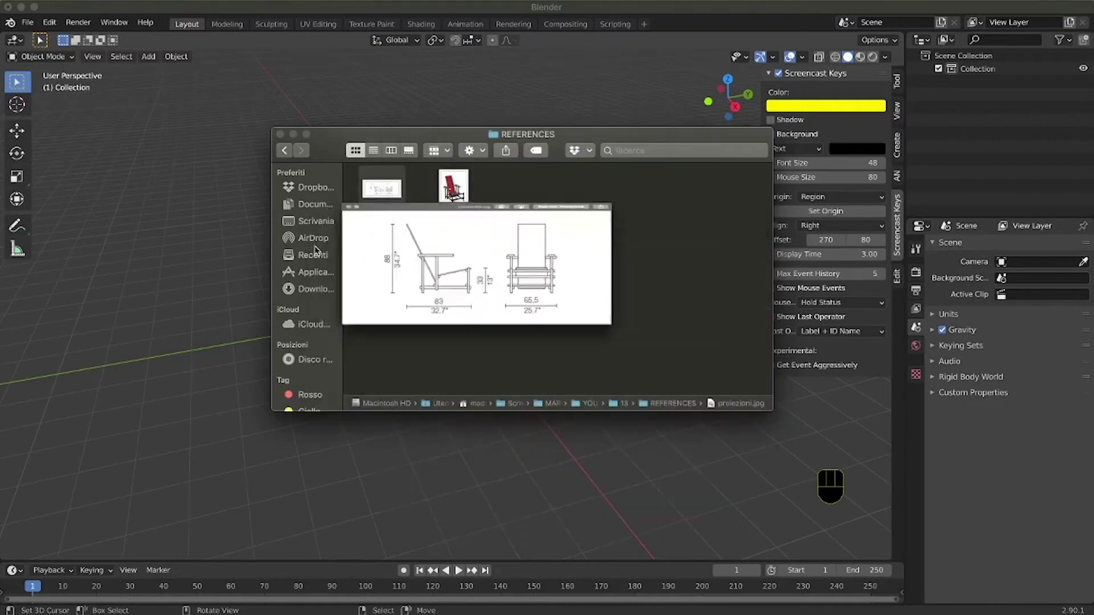
- Bring proiezioni.jpg from Finder into Blender's 3D viewport as an image empty and return to Blender
{"action": "left_click_drag", "start_coordinate": [361, 192], "coordinate": [206, 308]}
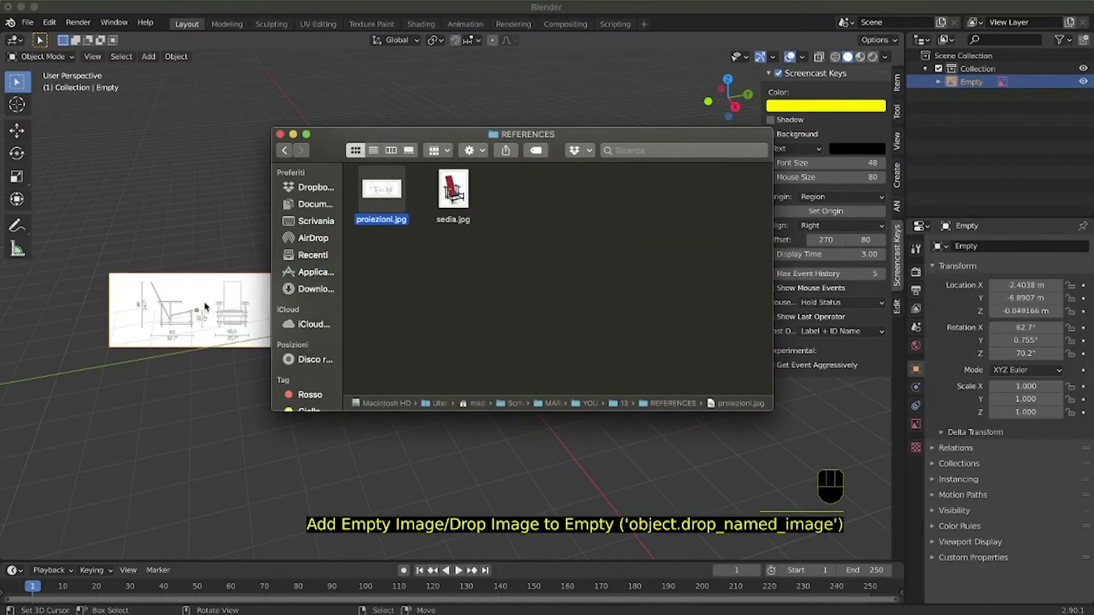
{"action": "left_click_drag", "start_coordinate": [329, 138], "coordinate": [479, 182]}
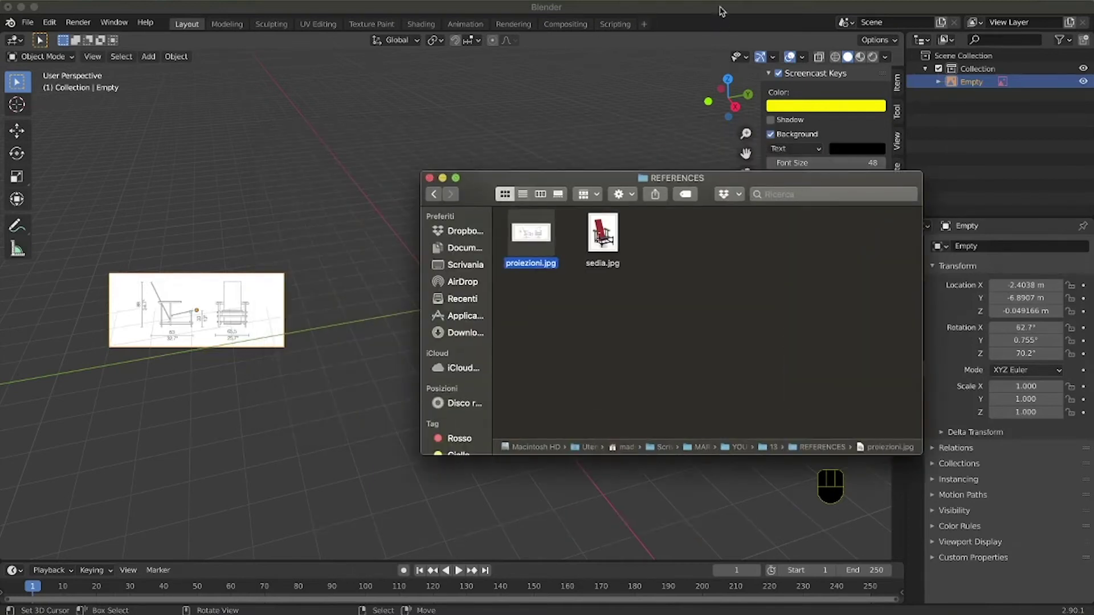
{"action": "left_click", "coordinate": [720, 7]}
- Select the reference image empty and move it freehand close to the world origin
{"action": "left_click_drag", "start_coordinate": [255, 314], "coordinate": [234, 304]}
{"action": "left_click", "coordinate": [248, 321]}
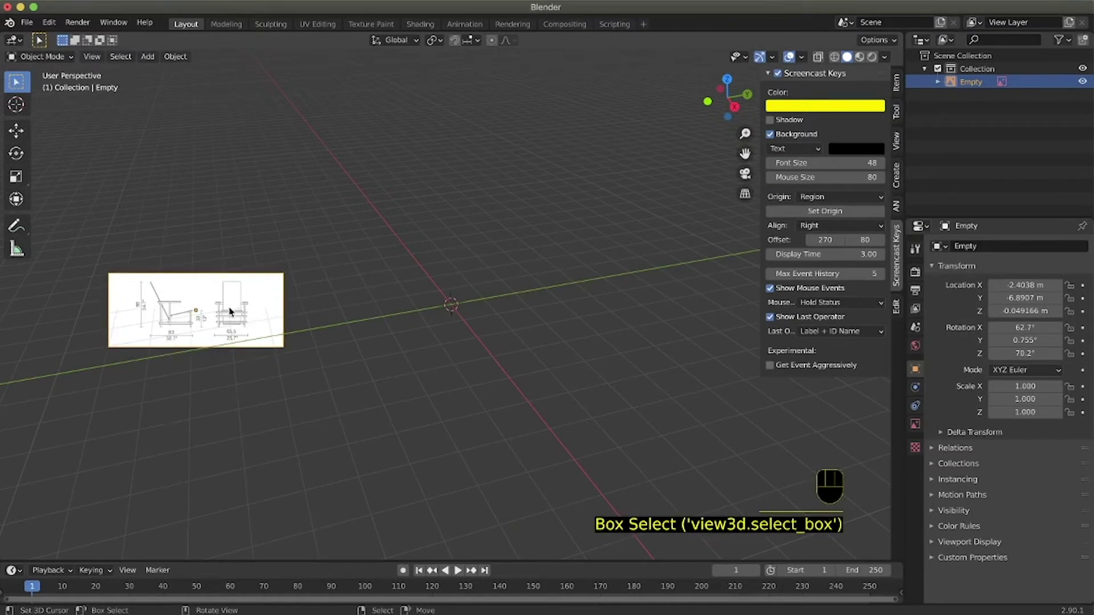
{"action": "left_click", "coordinate": [967, 85]}
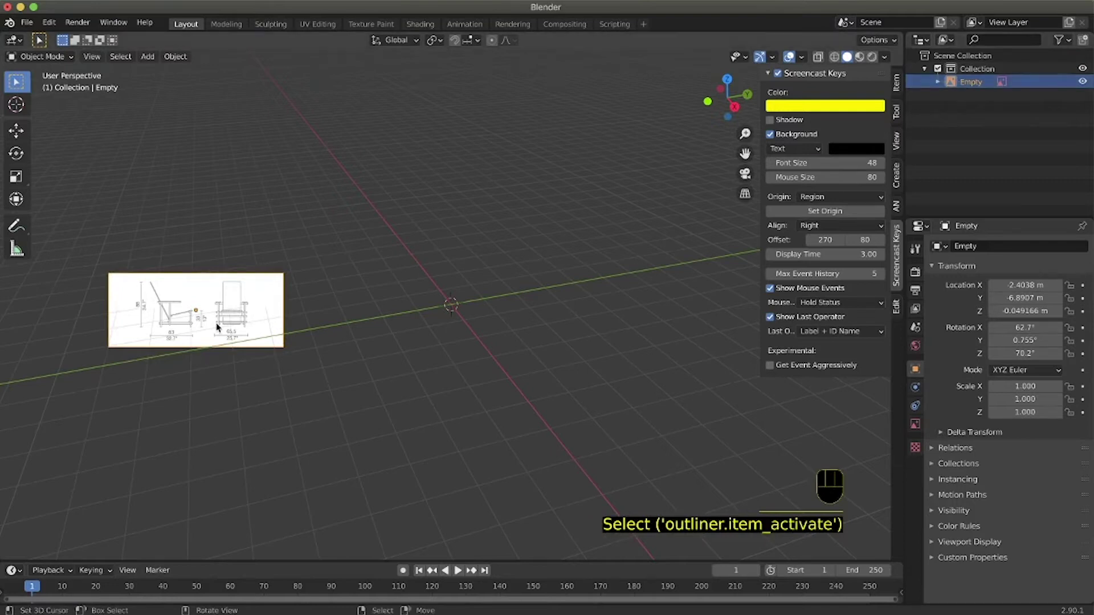
{"action": "key", "text": "g"}
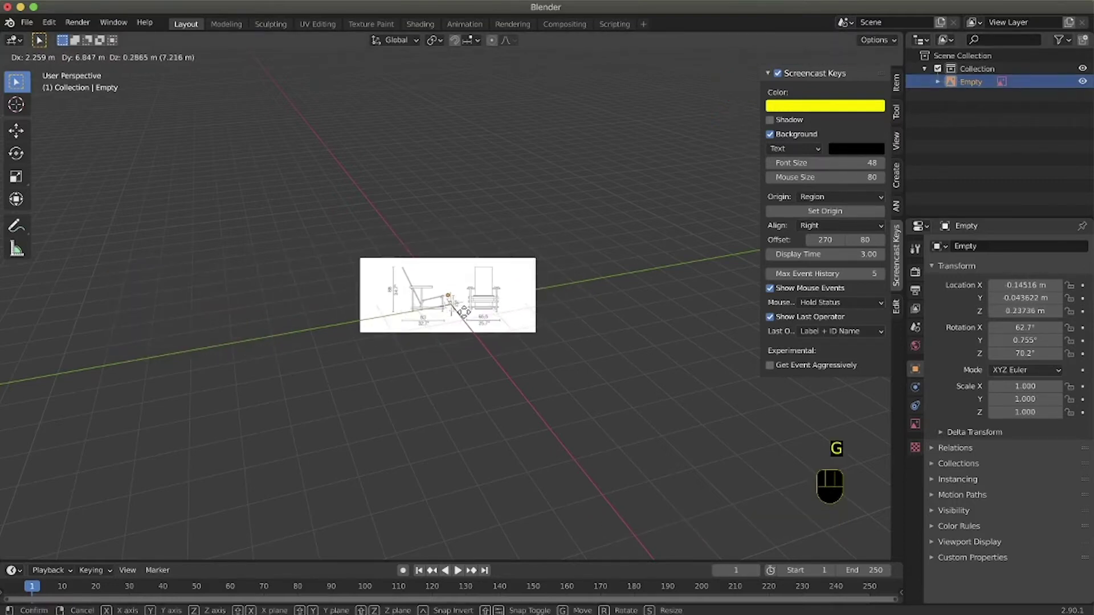
{"action": "left_click", "coordinate": [465, 316]}
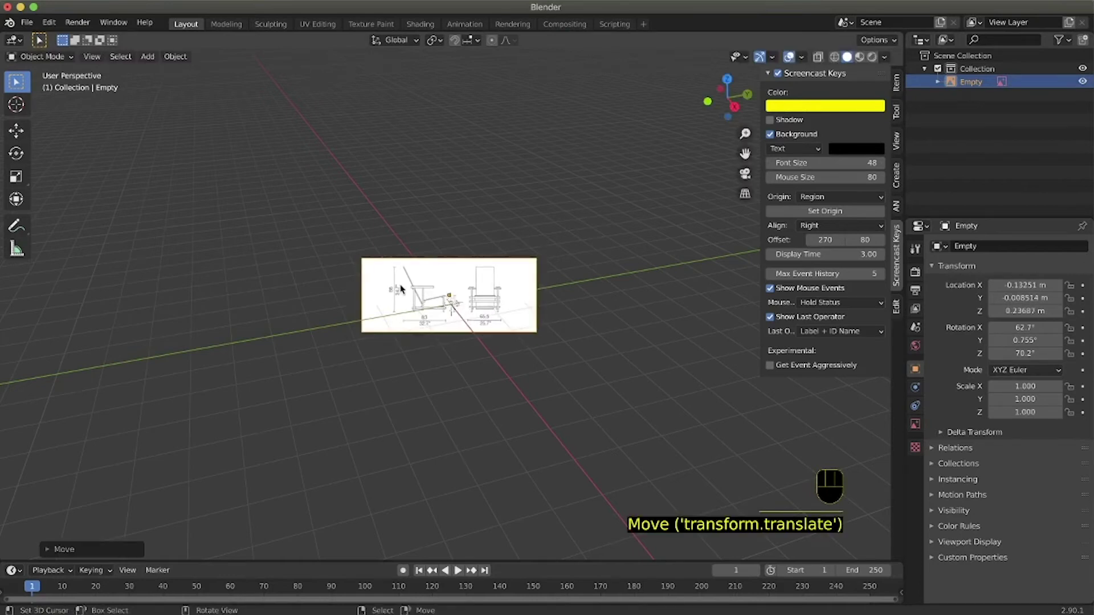
- Set the reference image's X, Y and Z location to 0 m to place it exactly at the origin
{"action": "left_click", "coordinate": [896, 86]}
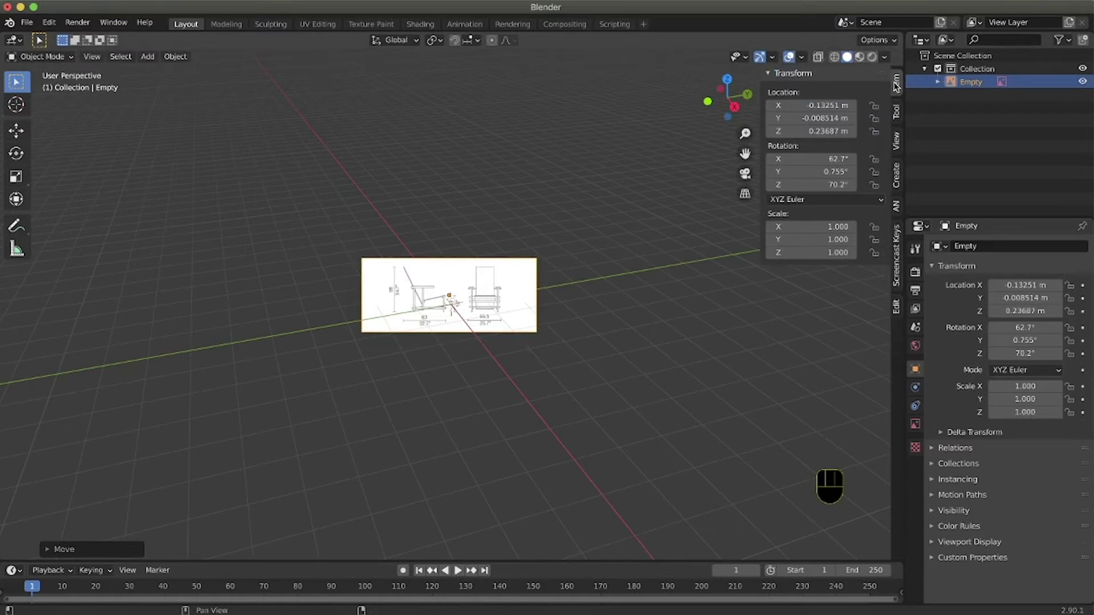
{"action": "left_click", "coordinate": [823, 106]}
{"action": "left_click", "coordinate": [823, 104]}
{"action": "left_click", "coordinate": [837, 104]}
{"action": "left_click", "coordinate": [671, 164]}
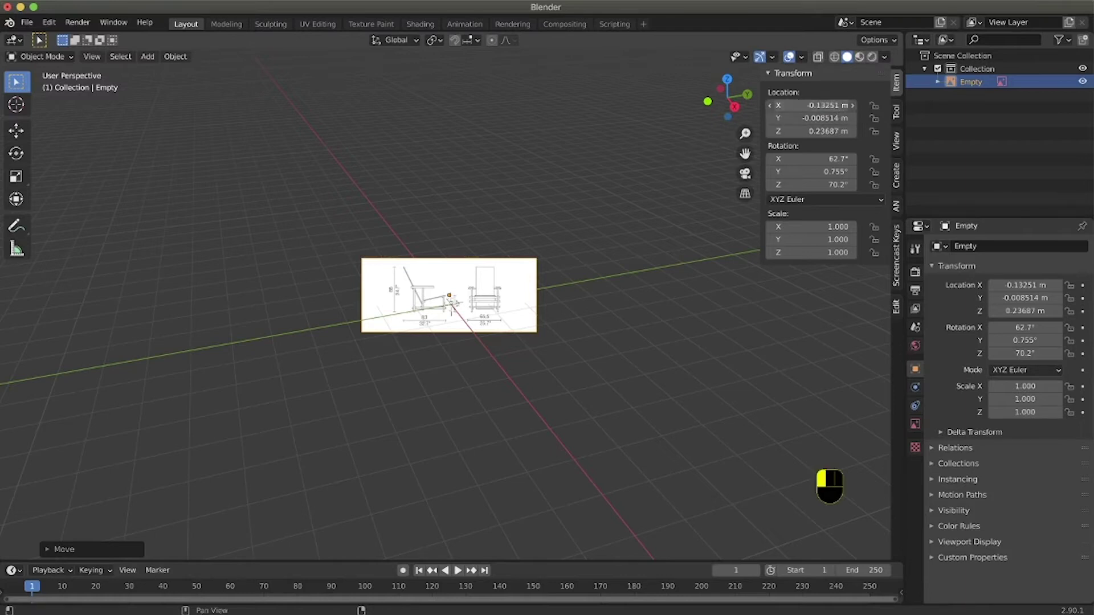
{"action": "left_click_drag", "start_coordinate": [795, 105], "coordinate": [795, 131]}
{"action": "type", "text": "0"}
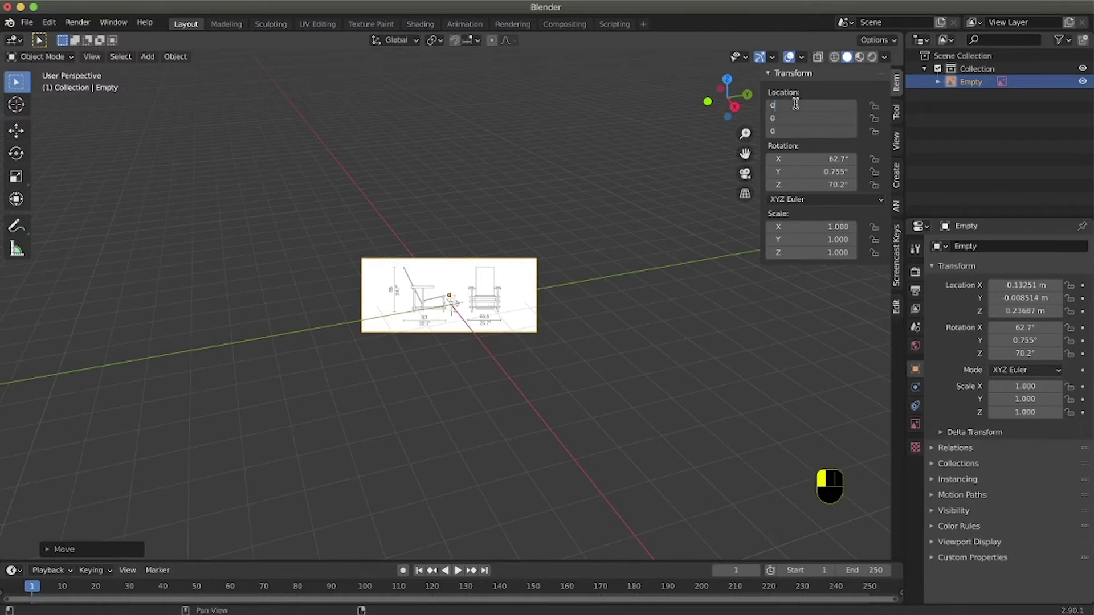
{"action": "key", "text": "Return"}
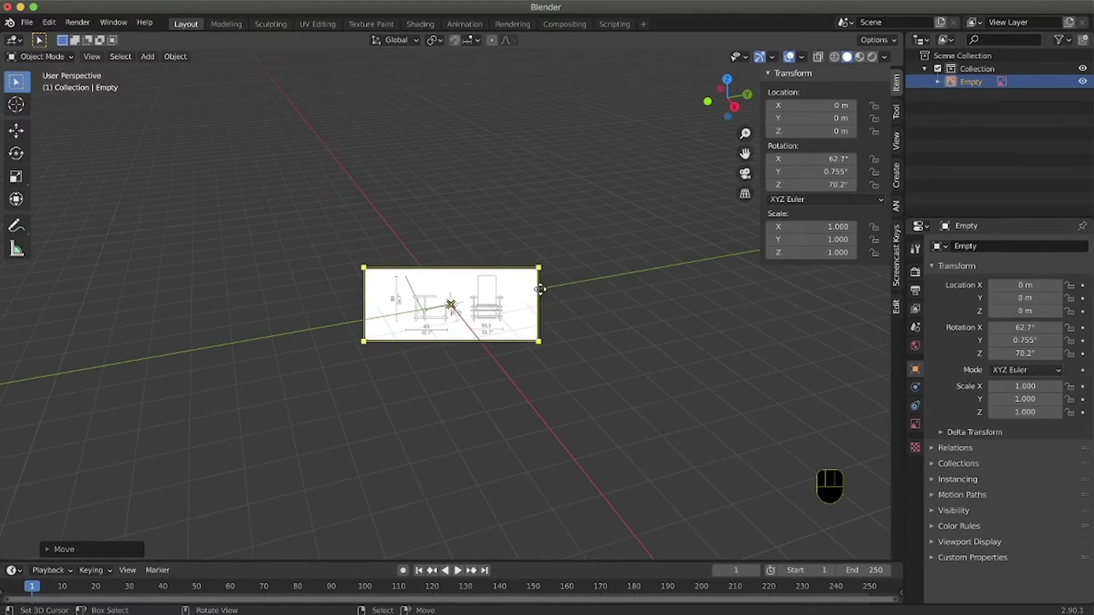
- Clear the reference image's rotation and rotate it 90° around the global Z axis
{"action": "key", "text": "alt"}
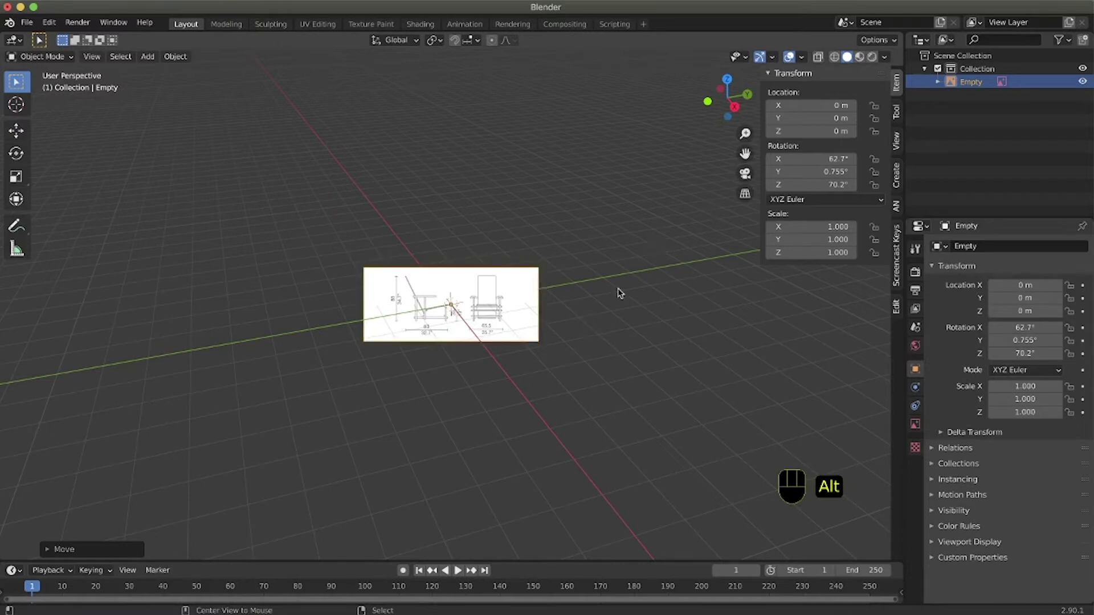
{"action": "key", "text": "alt+r"}
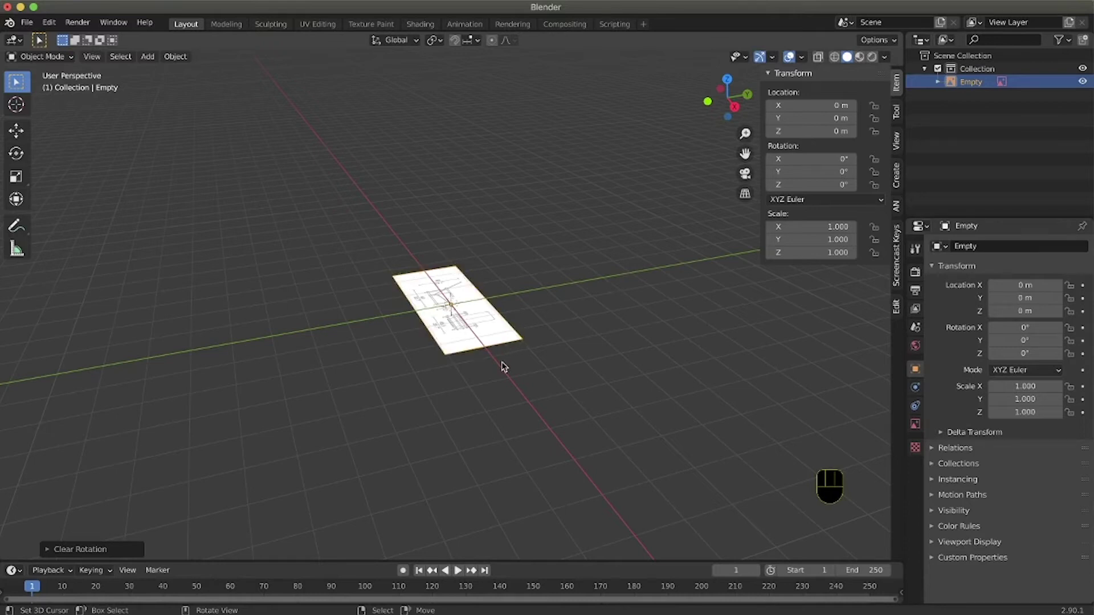
{"action": "key", "text": "r"}
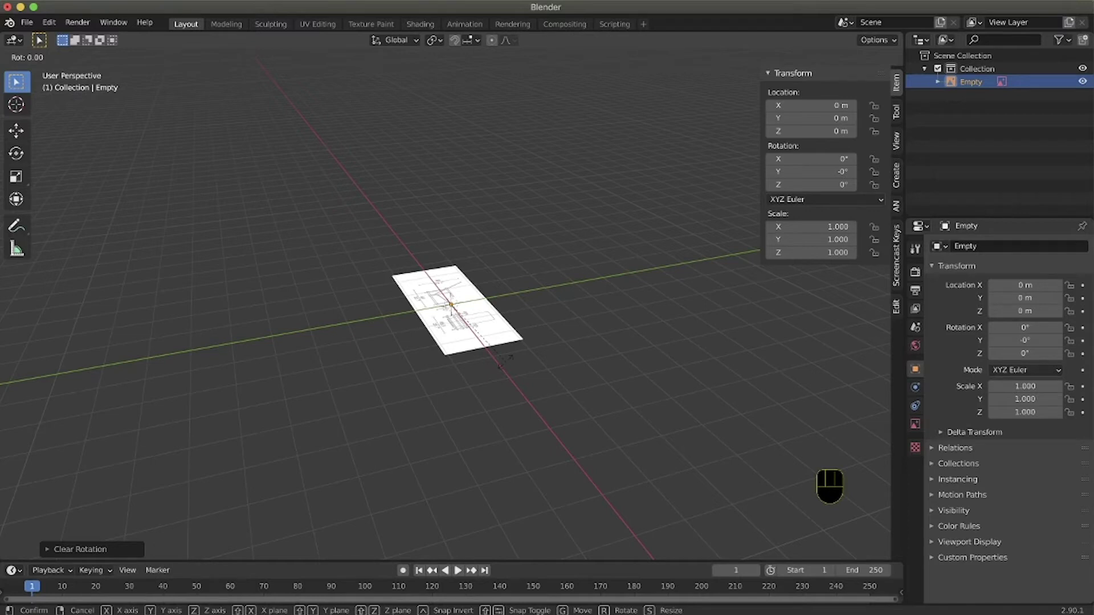
{"action": "type", "text": "z"}
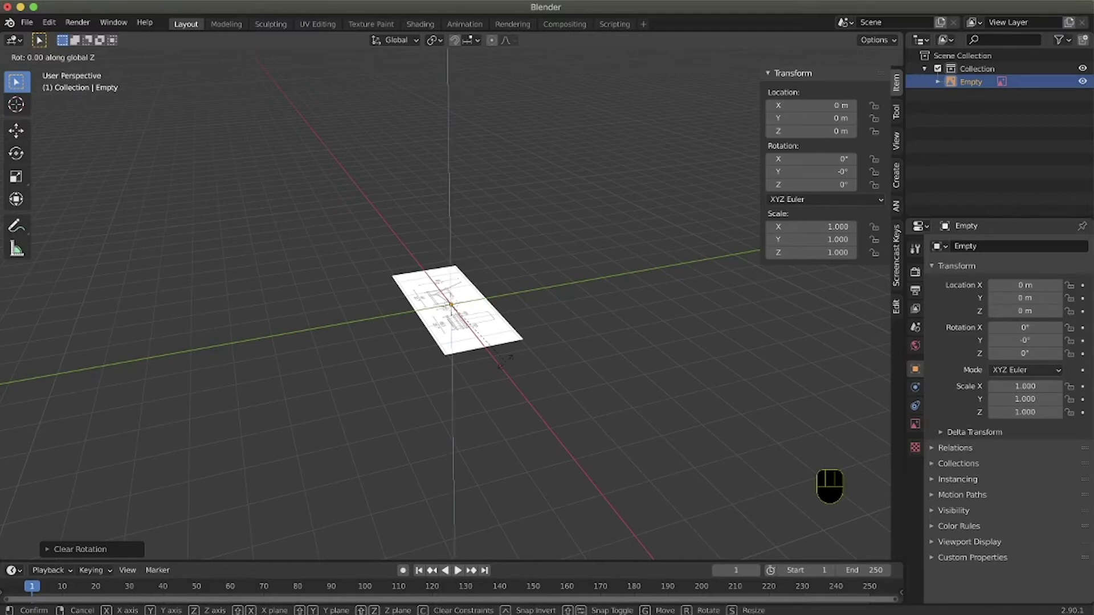
{"action": "type", "text": "90"}
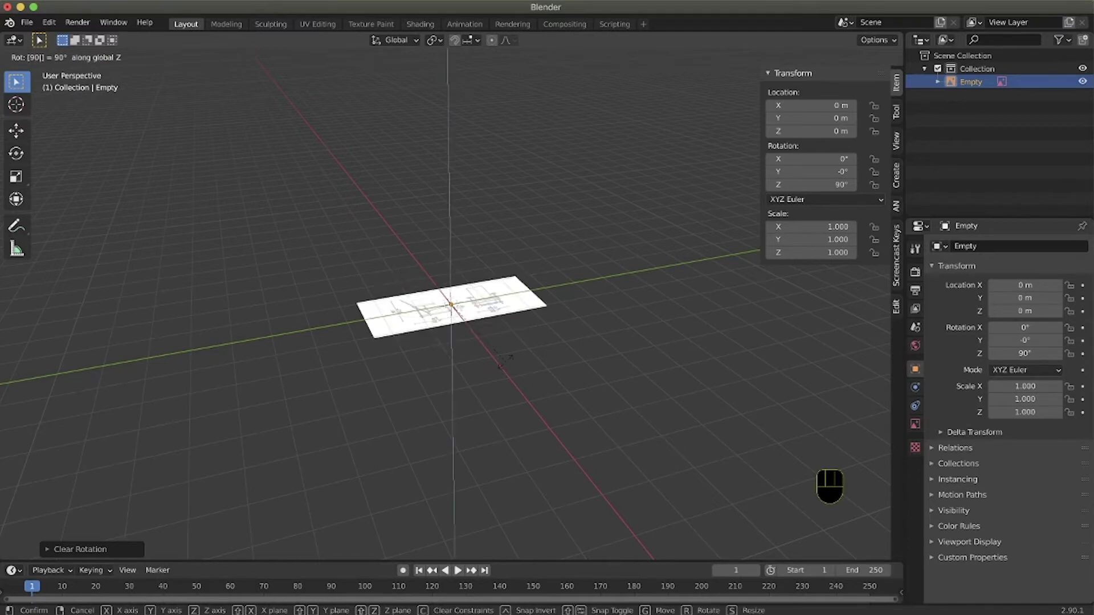
{"action": "left_click", "coordinate": [506, 365]}
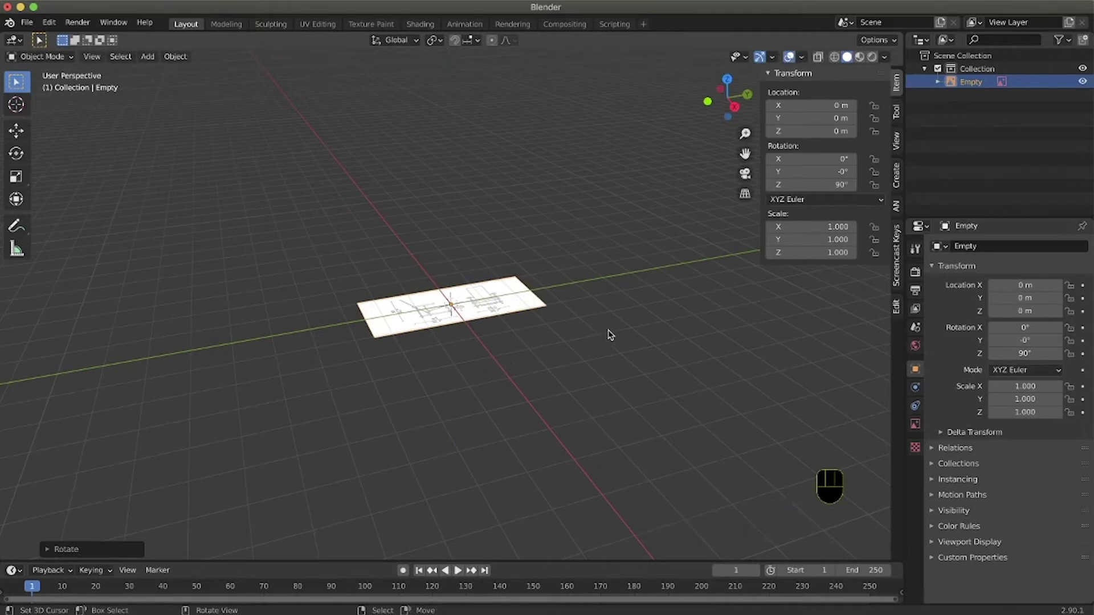
- Rotate the reference image 90° around the global Y axis to stand it upright
{"action": "middle_click_drag", "start_coordinate": [591, 240], "coordinate": [590, 242]}
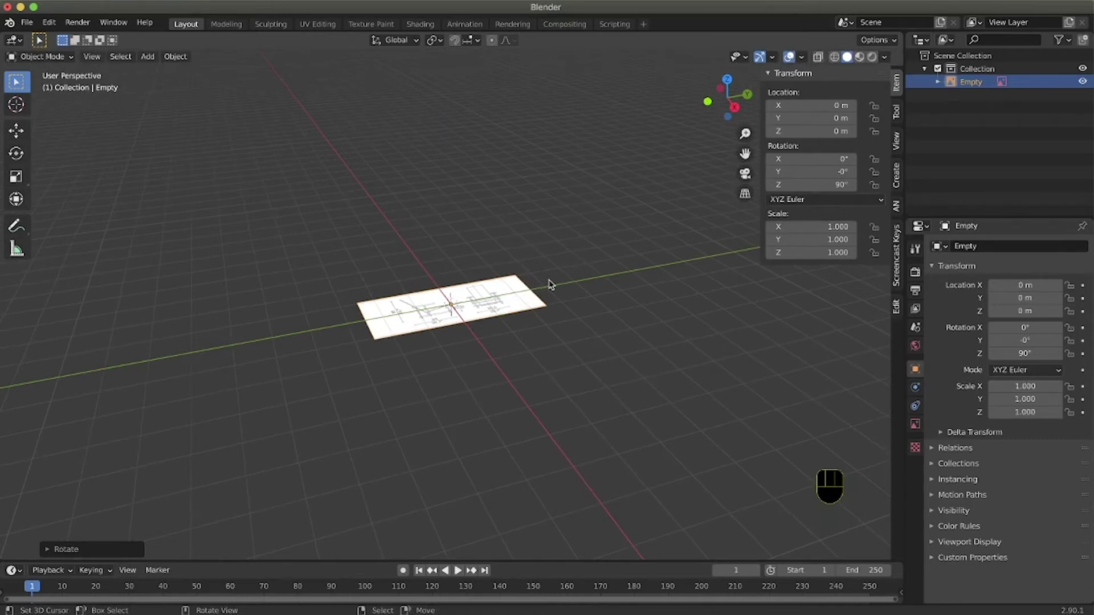
{"action": "key", "text": "r"}
{"action": "type", "text": "y"}
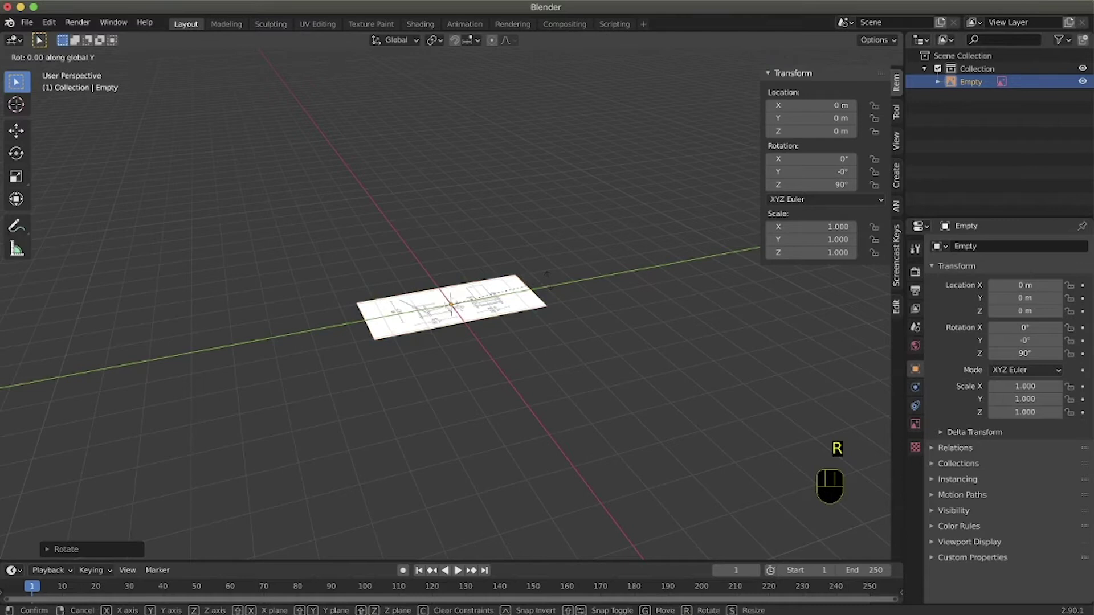
{"action": "type", "text": "90"}
{"action": "key", "text": "Return"}
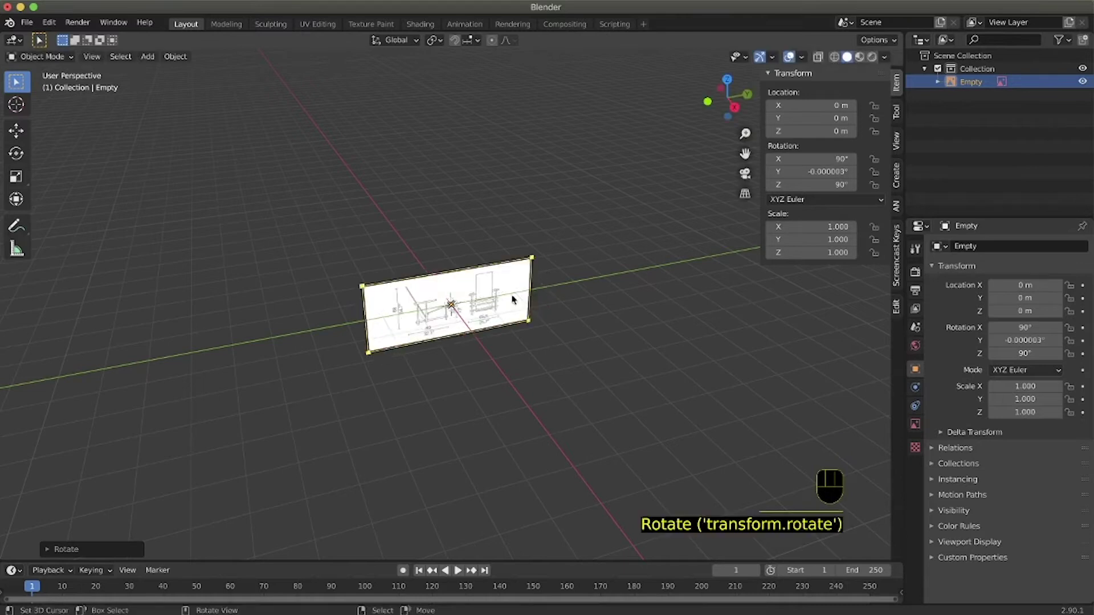
- Check the reference image's orientation from the right, front and top views
{"action": "key", "text": "KP_3"}
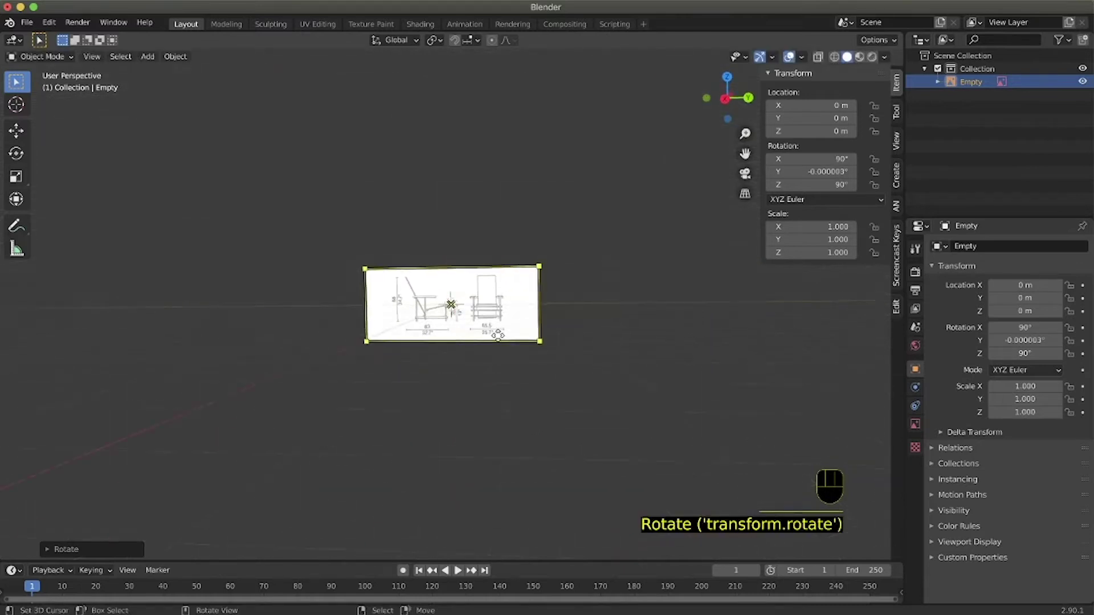
{"action": "mouse_move", "coordinate": [497, 335]}
{"action": "middle_mouse_down"}
{"action": "mouse_move", "coordinate": [481, 305]}
{"action": "mouse_move", "coordinate": [473, 416]}
{"action": "middle_mouse_up"}
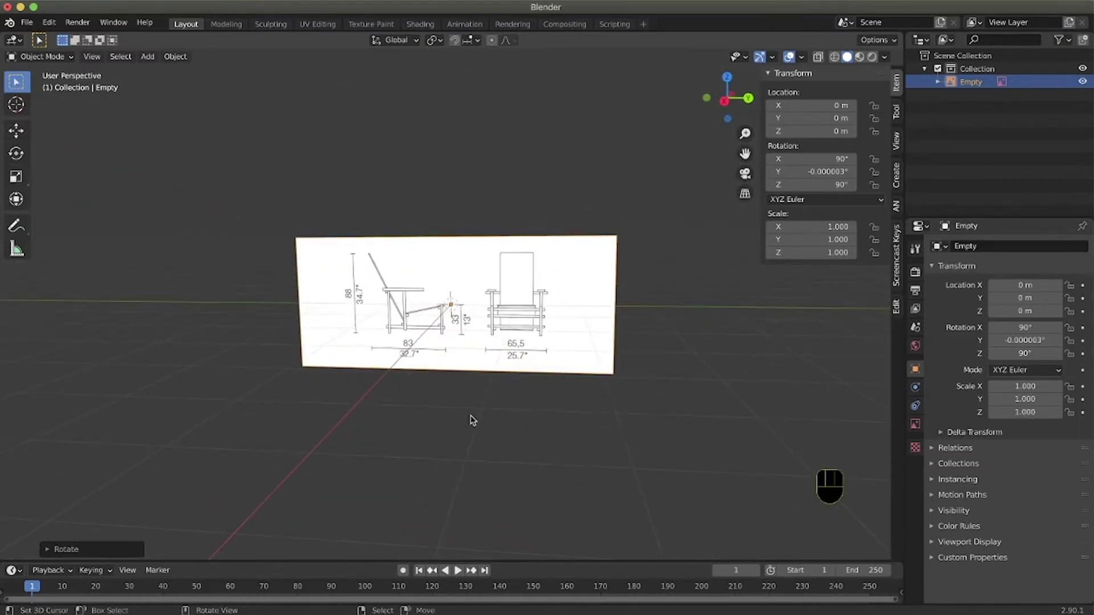
{"action": "key", "text": "KP_1"}
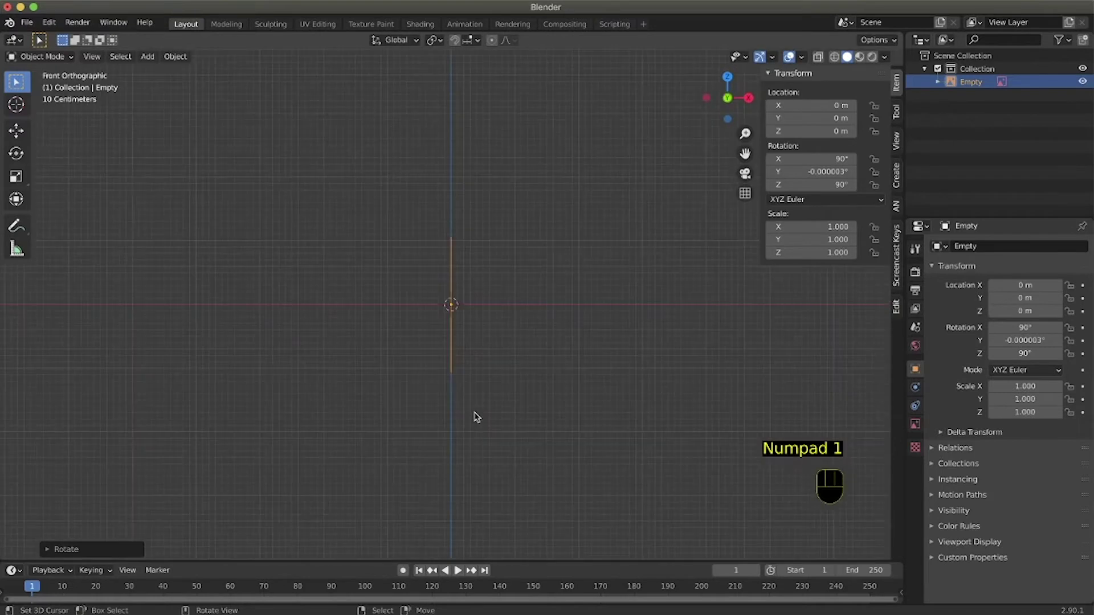
{"action": "key", "text": "KP_3"}
{"action": "key", "text": "KP_7"}
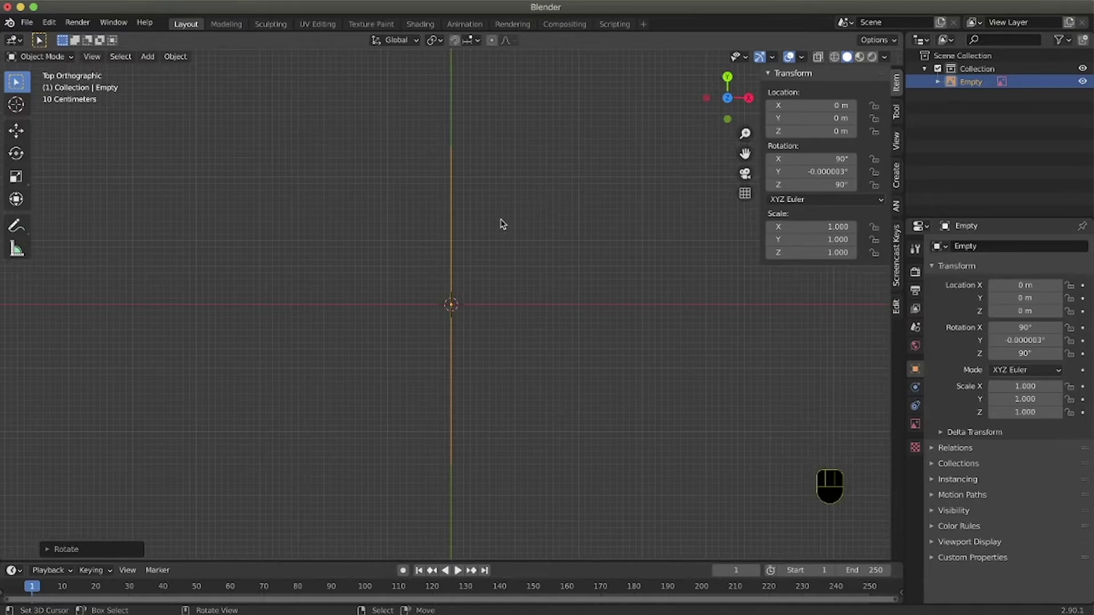
- Compare the reference image in the front, right, top and perspective views to see which axis it faces
{"action": "key", "text": "KP_1"}
{"action": "key", "text": "KP_3"}
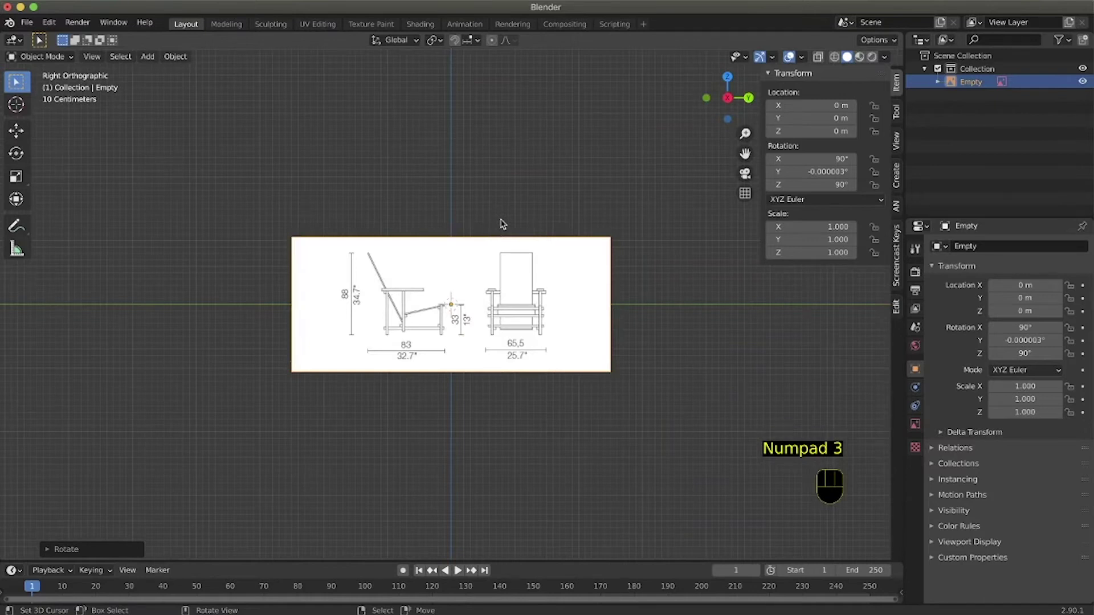
{"action": "key", "text": "KP_7"}
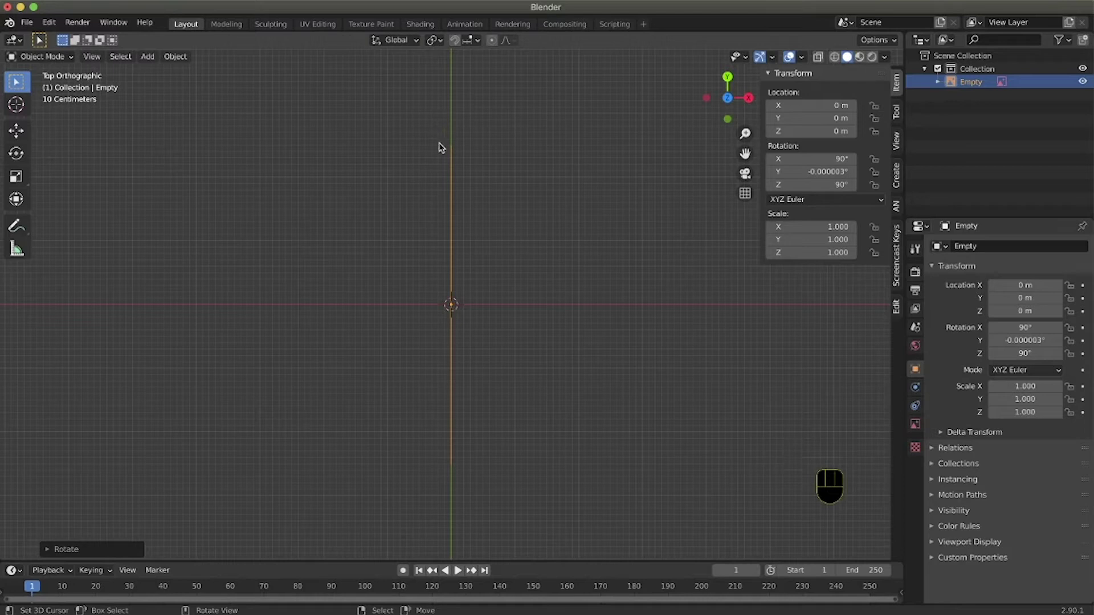
{"action": "key", "text": "KP_1"}
{"action": "key", "text": "KP_3"}
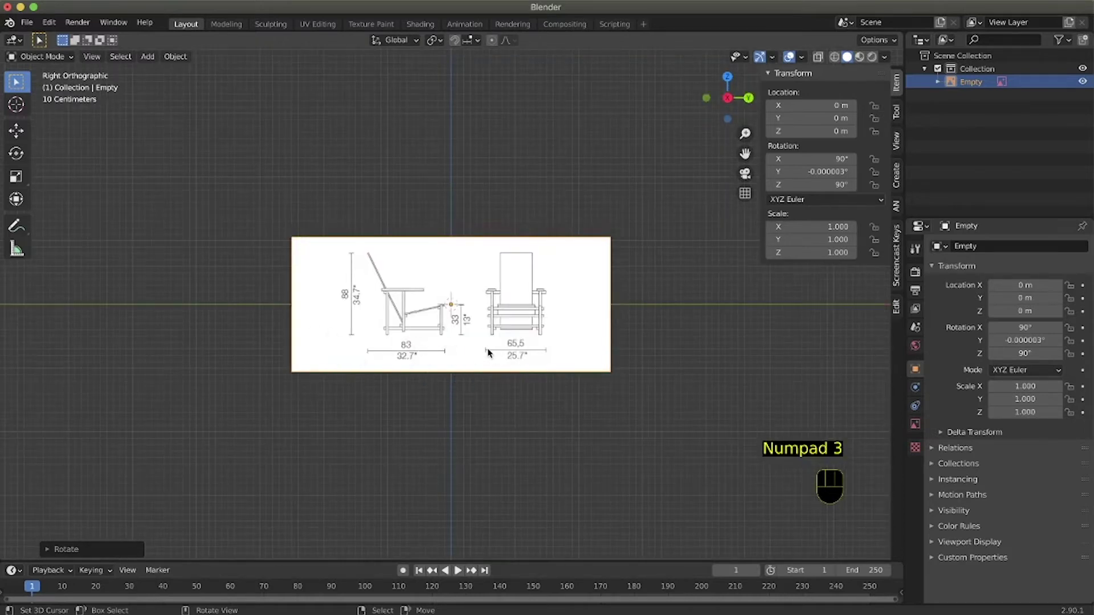
{"action": "scroll", "coordinate": [491, 355], "scroll_direction": "down", "scroll_amount": 10}
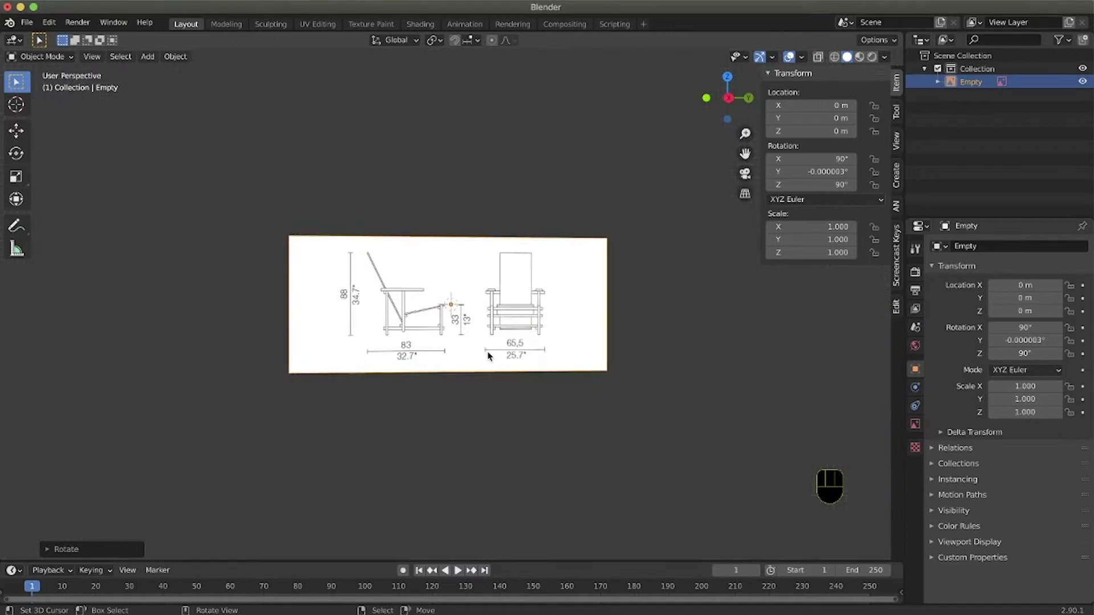
{"action": "scroll", "coordinate": [492, 354], "scroll_direction": "down", "scroll_amount": 3}
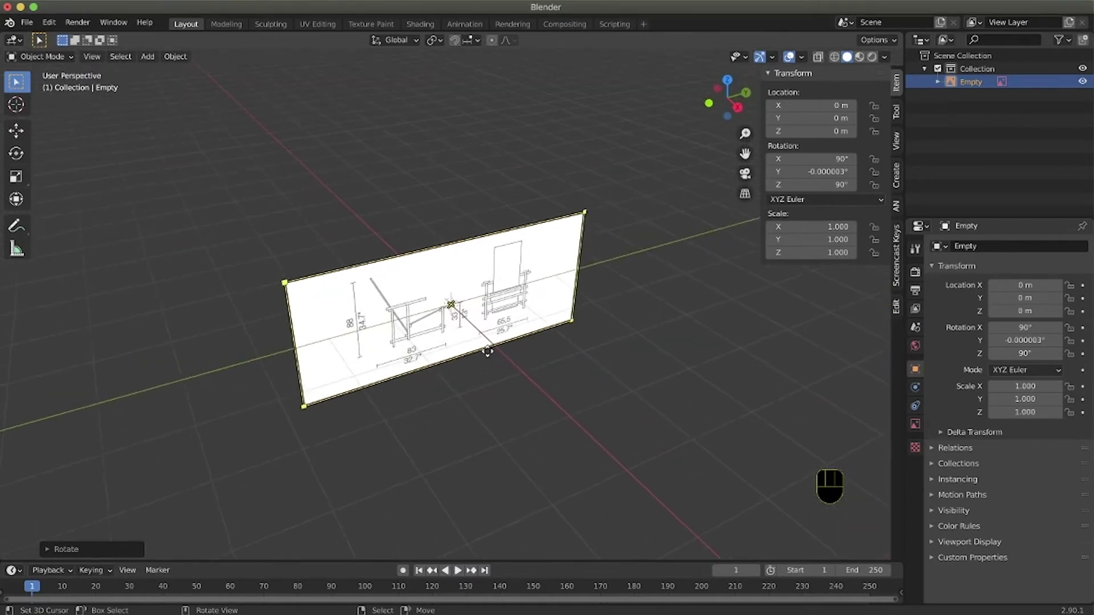
- Try rotating the reference image 90° around the global Z axis, and undo that rotation
{"action": "type", "text": "rz"}
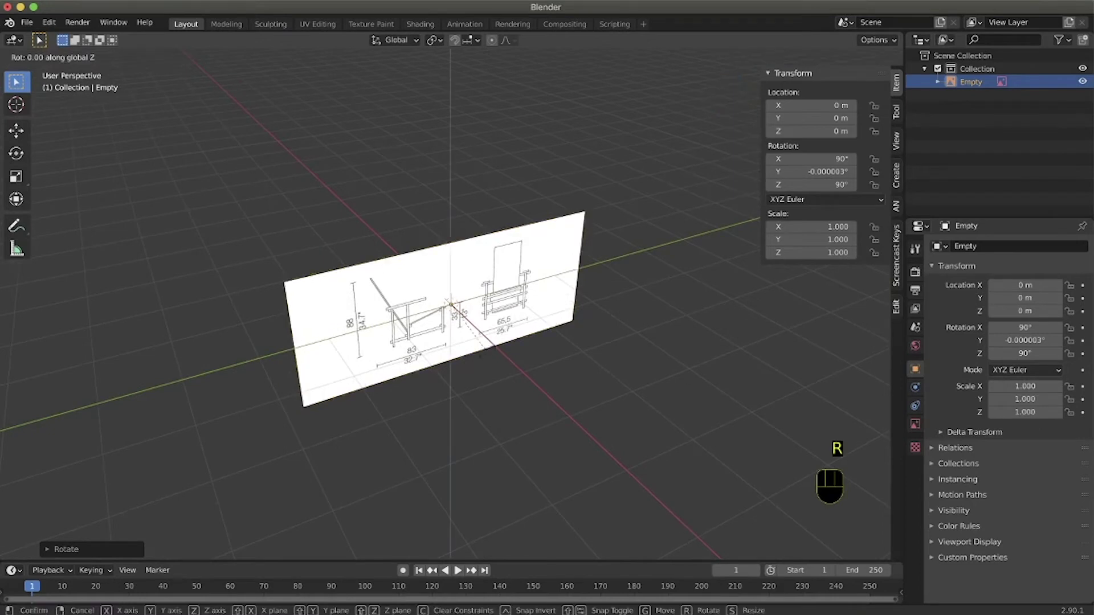
{"action": "type", "text": "90"}
{"action": "key", "text": "Return"}
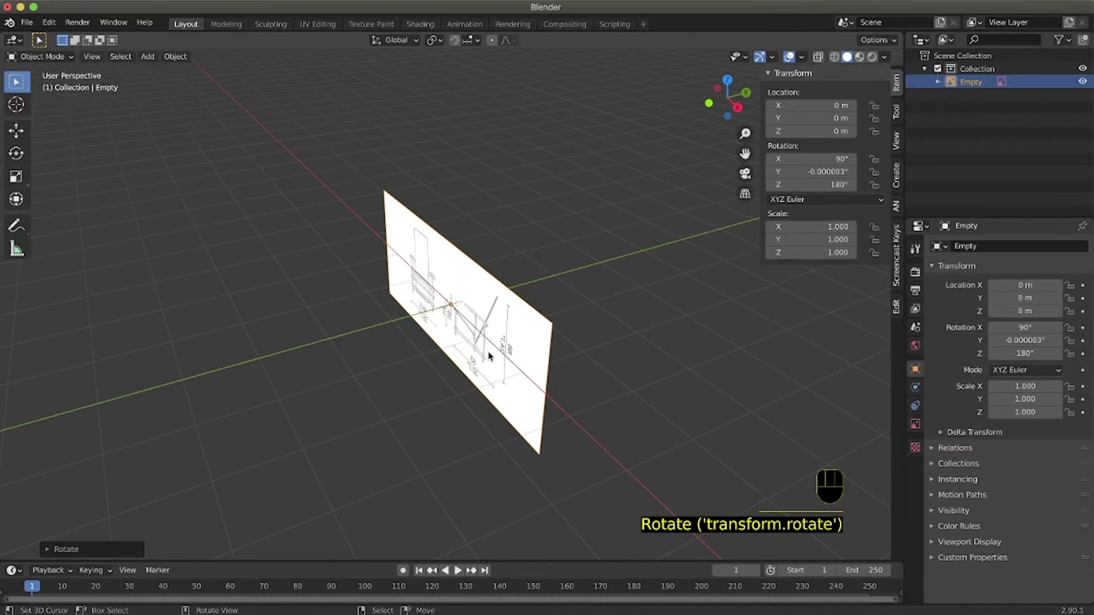
{"action": "key", "text": "super+z"}
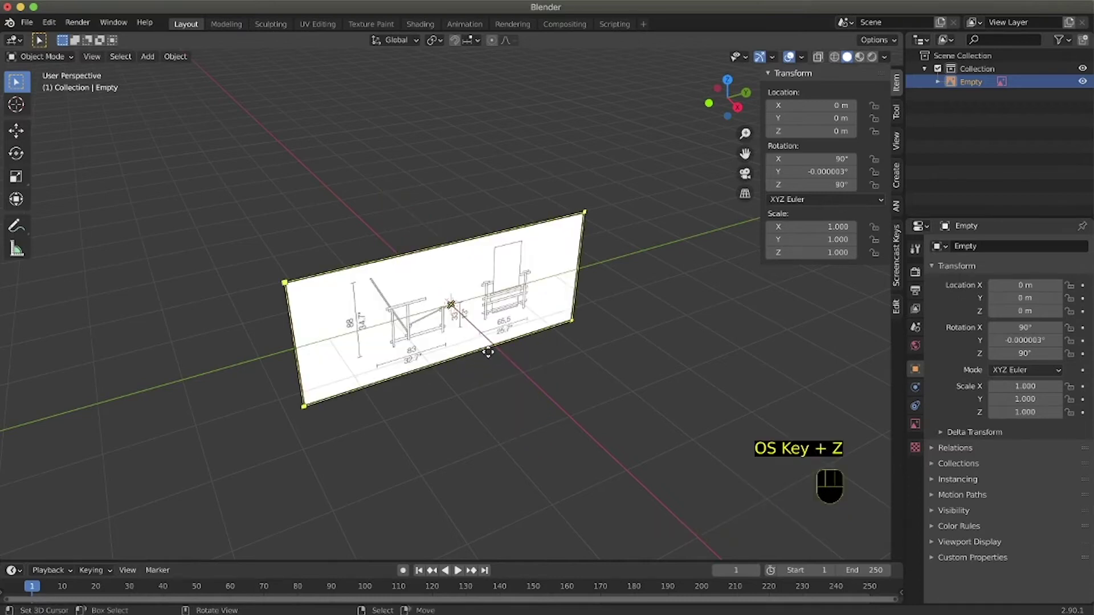
- Rotate the reference image -90° around the global Z axis so the drawing faces the front view
{"action": "type", "text": "rz"}
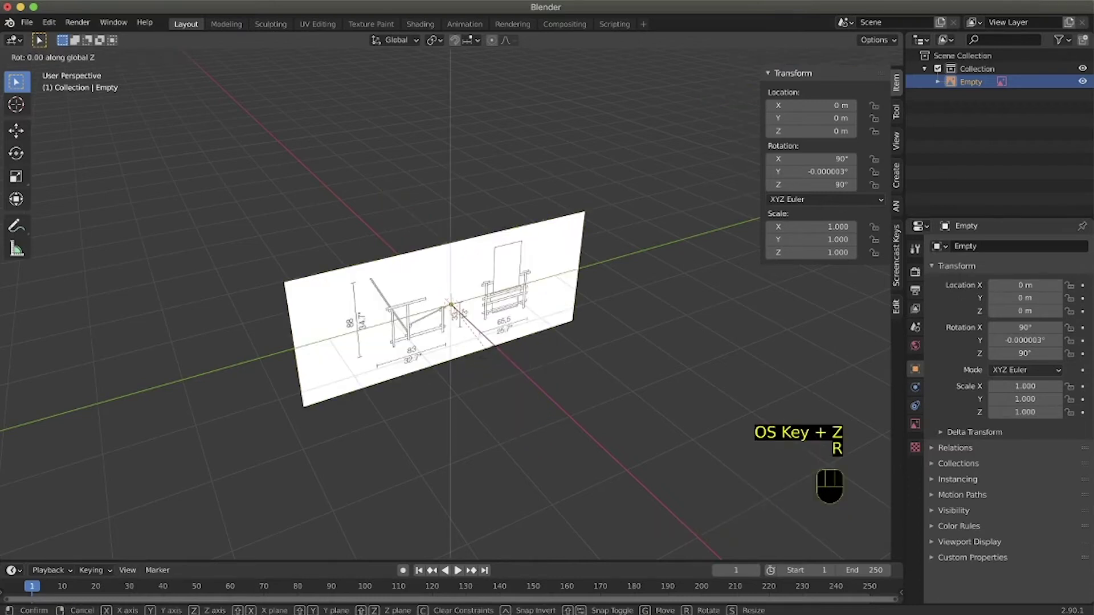
{"action": "type", "text": "-90"}
{"action": "key", "text": "Return"}
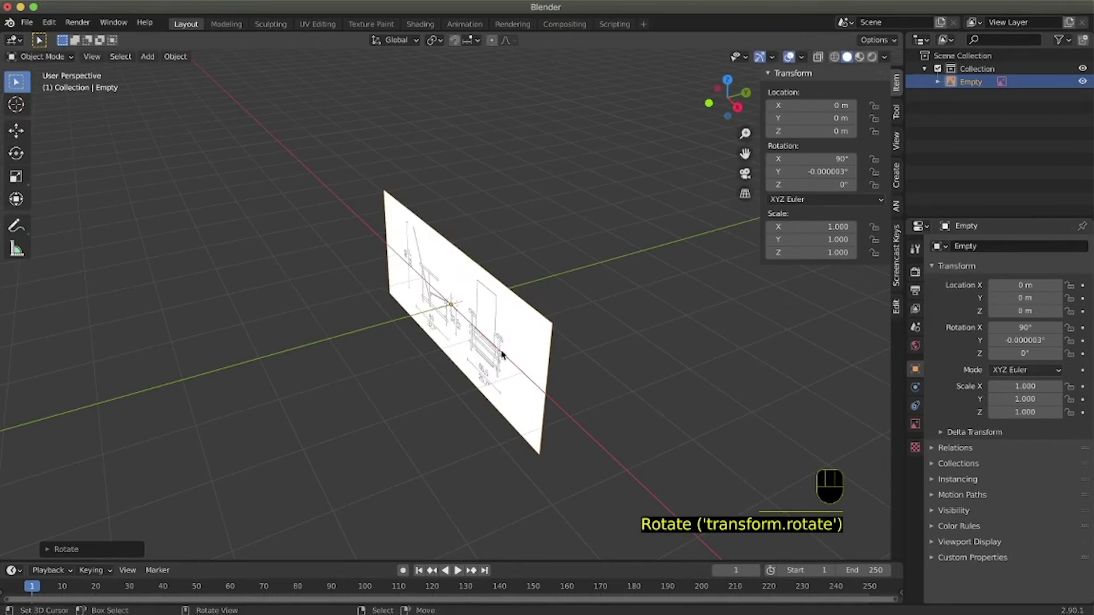
{"action": "key", "text": "KP_1"}
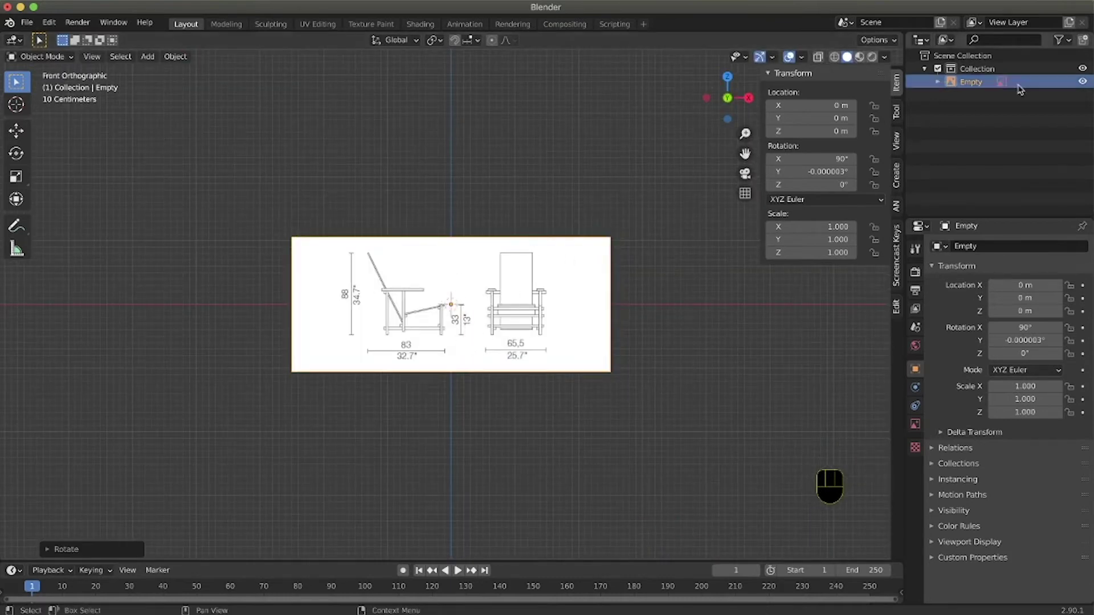
- Rename the reference image object as ORTHO
{"action": "double_click", "coordinate": [975, 82]}
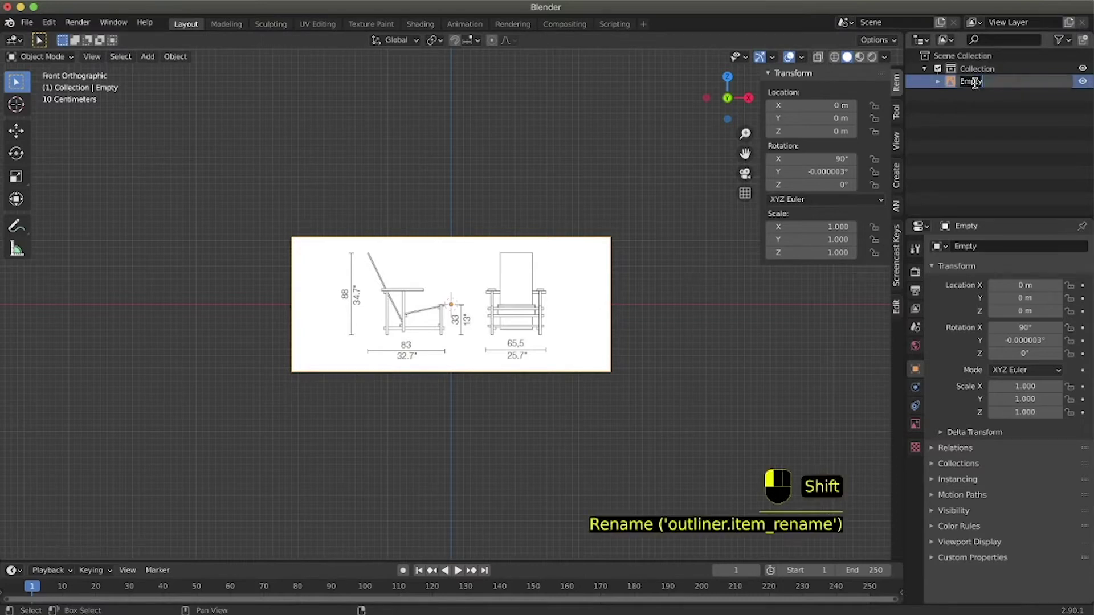
{"action": "type", "text": "ORTH"}
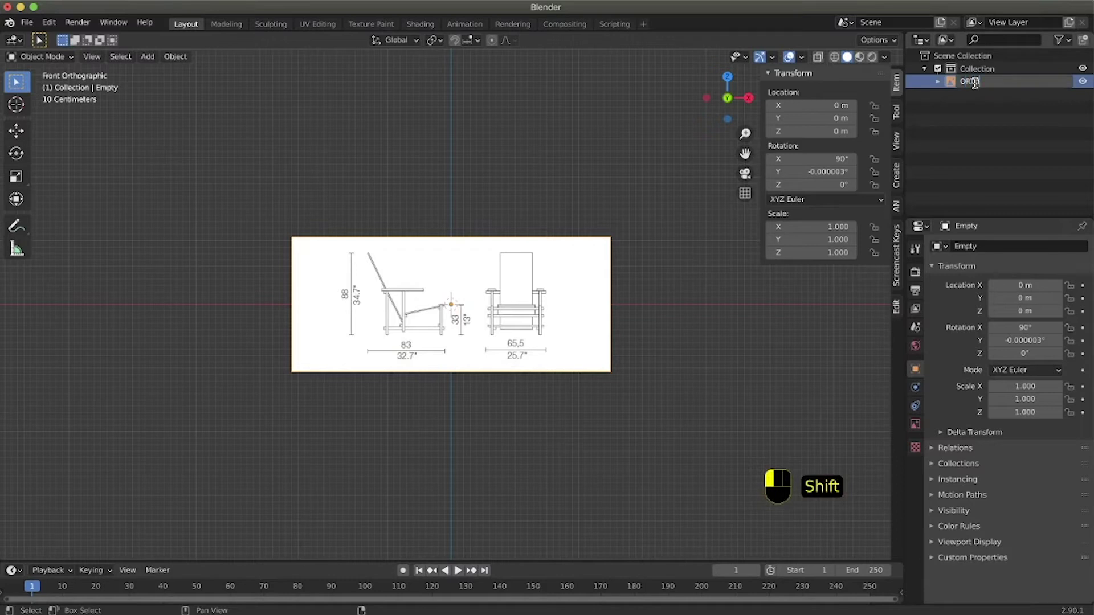
{"action": "type", "text": "O"}
{"action": "key", "text": "Return"}
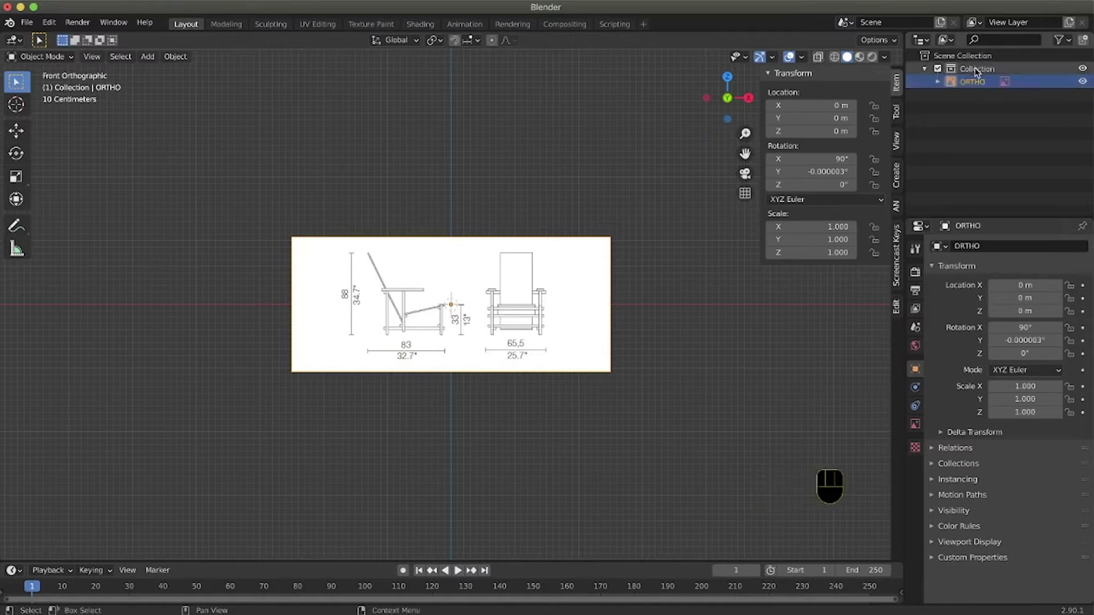
- Rename the collection that holds the reference image as REFERENCES
{"action": "double_click", "coordinate": [975, 68]}
{"action": "type", "text": "RE"}
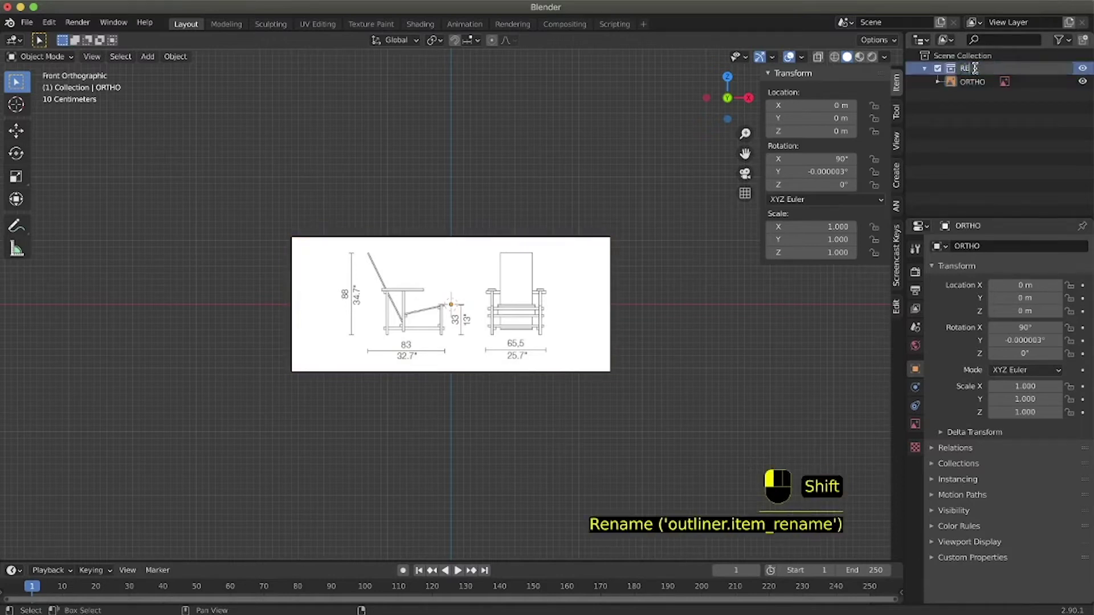
{"action": "type", "text": "FERENCES"}
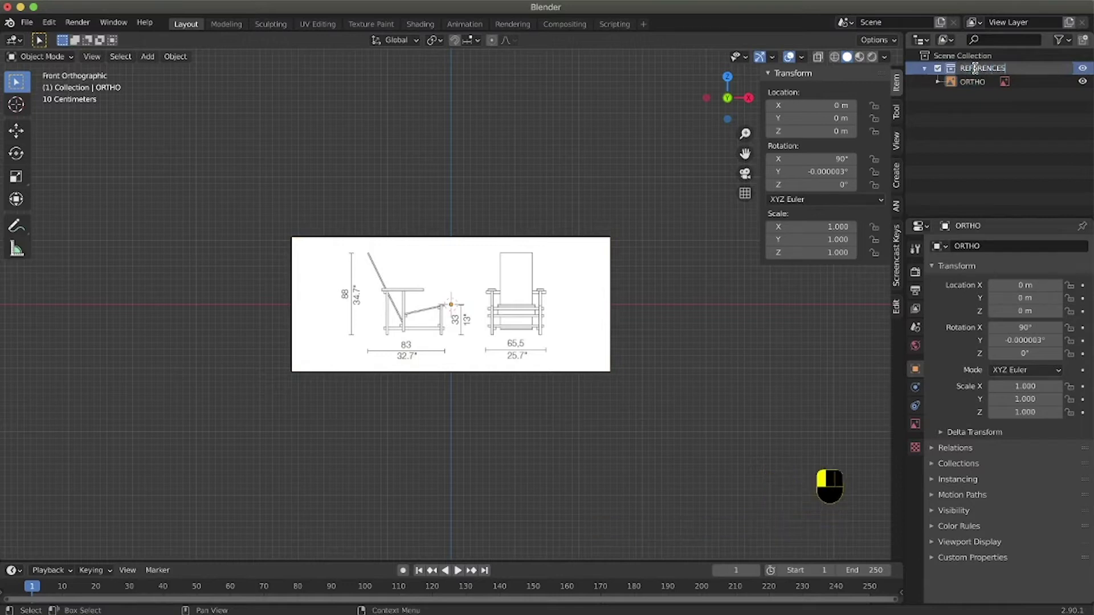
{"action": "key", "text": "Return"}
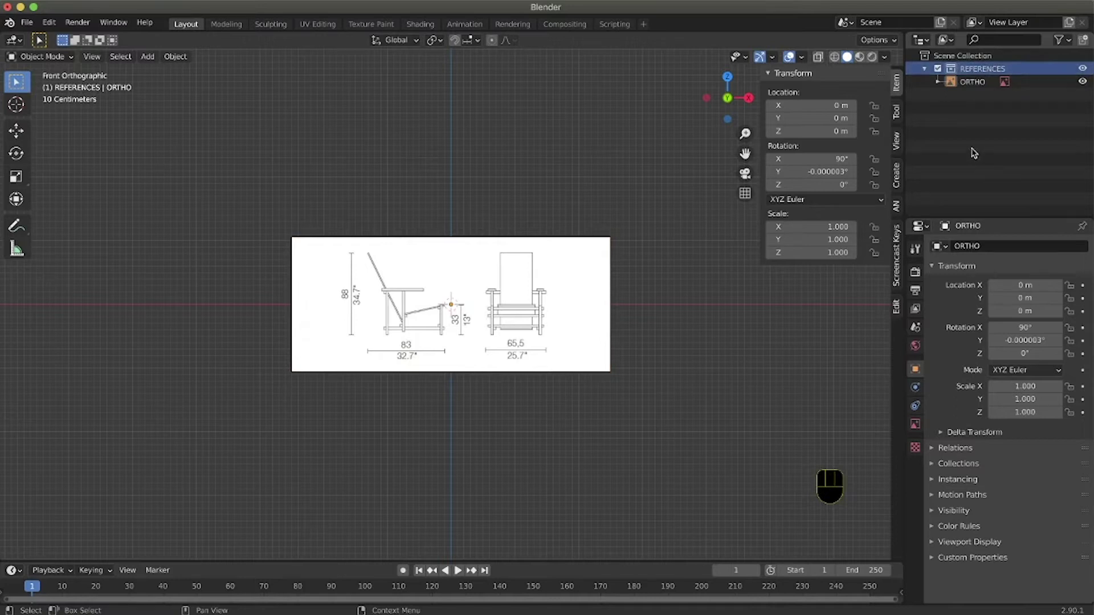
- Exclude the REFERENCES collection from the view layer and include it again
{"action": "left_click", "coordinate": [938, 68]}
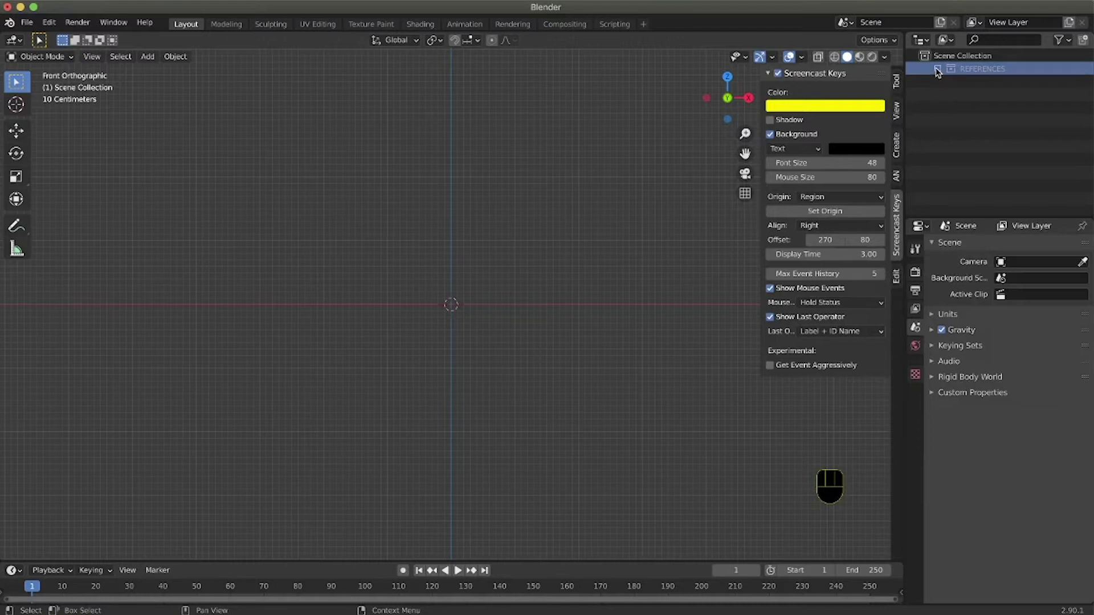
{"action": "right_click", "coordinate": [938, 71]}
{"action": "left_click", "coordinate": [1014, 105]}
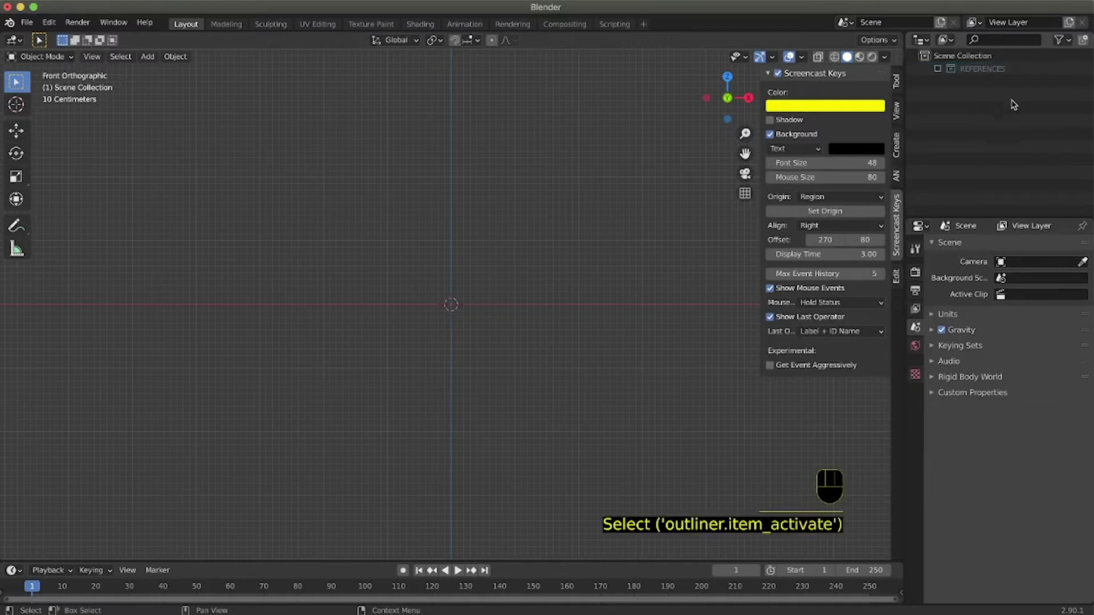
{"action": "left_click", "coordinate": [937, 69]}
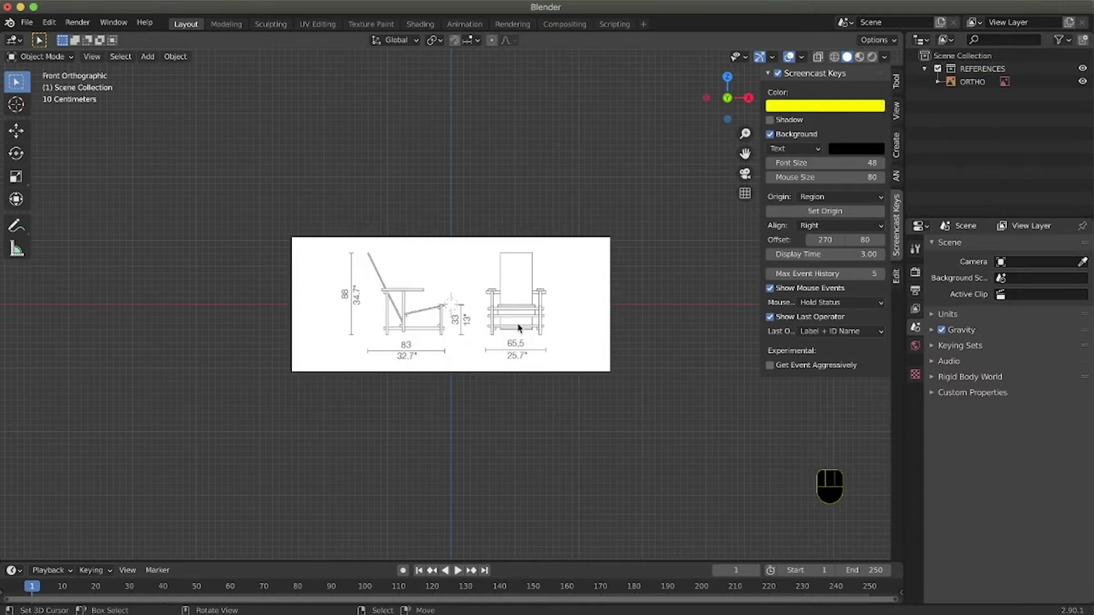
- Configure the scene units with the Metric unit system and Centimeters as the length unit
{"action": "middle_click_drag", "start_coordinate": [543, 315], "coordinate": [546, 321]}
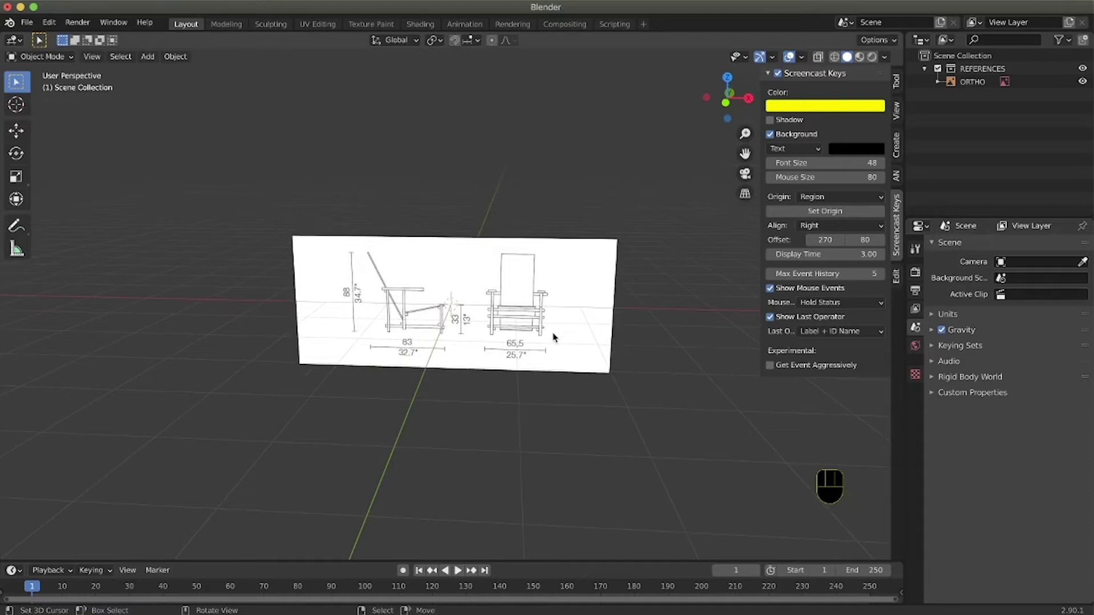
{"action": "left_click", "coordinate": [915, 309]}
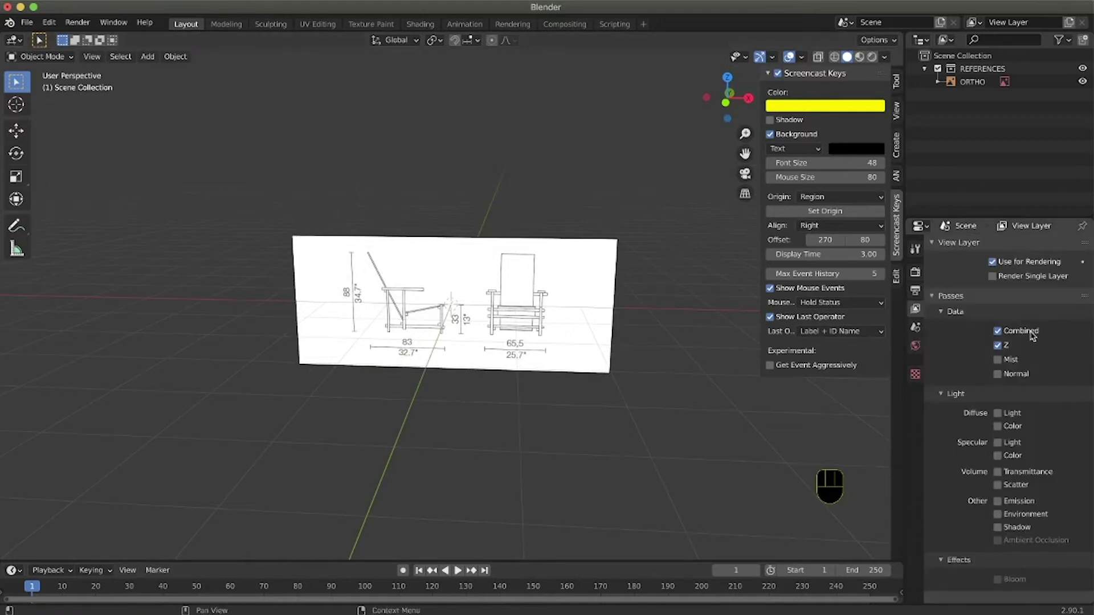
{"action": "left_click", "coordinate": [913, 293]}
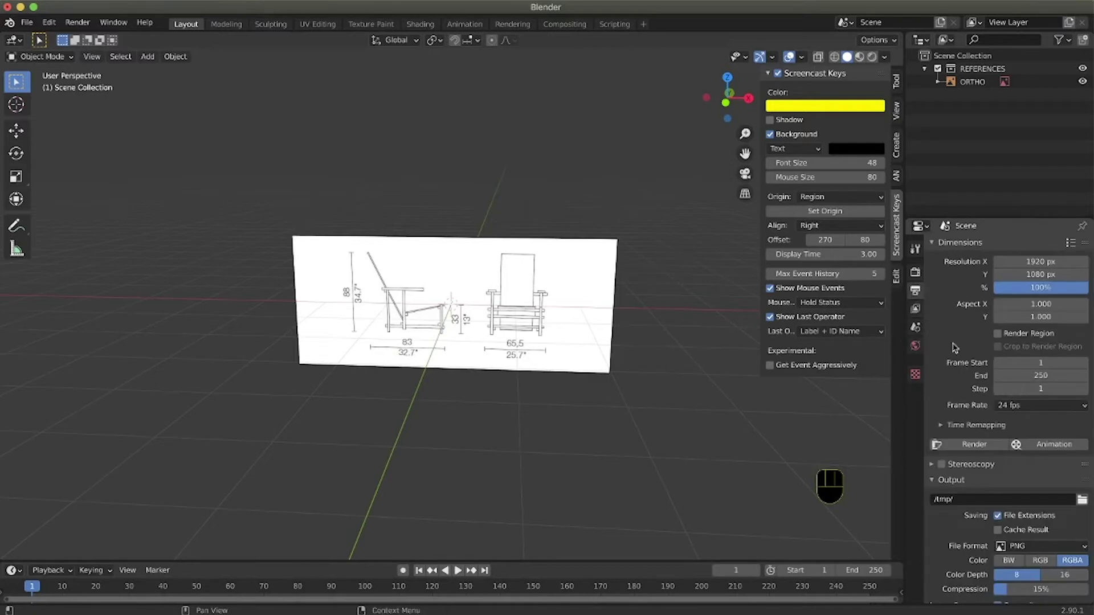
{"action": "left_click", "coordinate": [915, 327]}
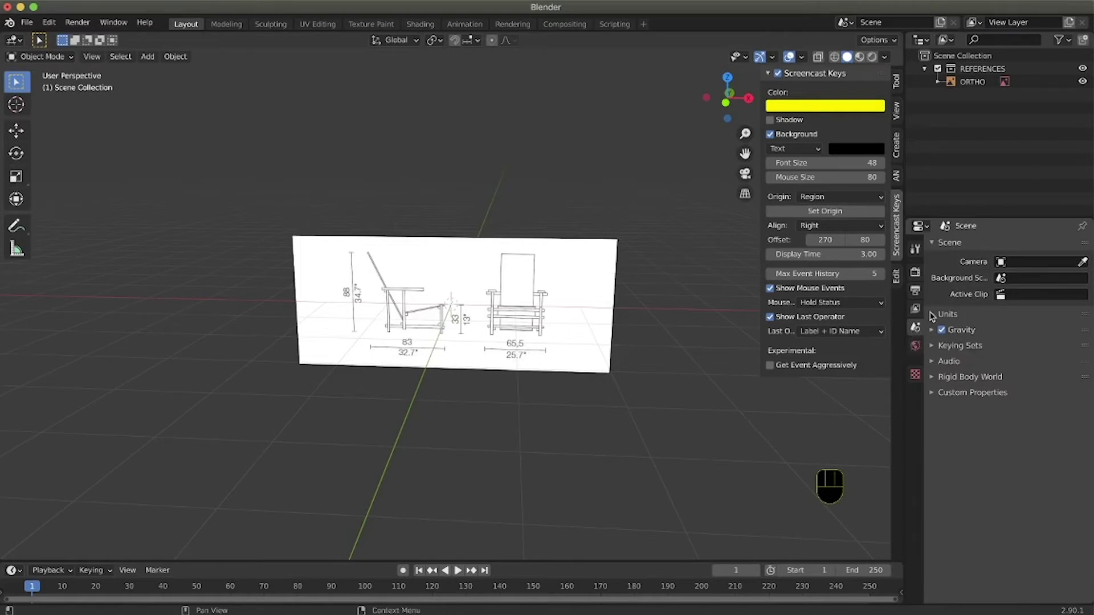
{"action": "left_click", "coordinate": [931, 315]}
{"action": "left_click", "coordinate": [1024, 336]}
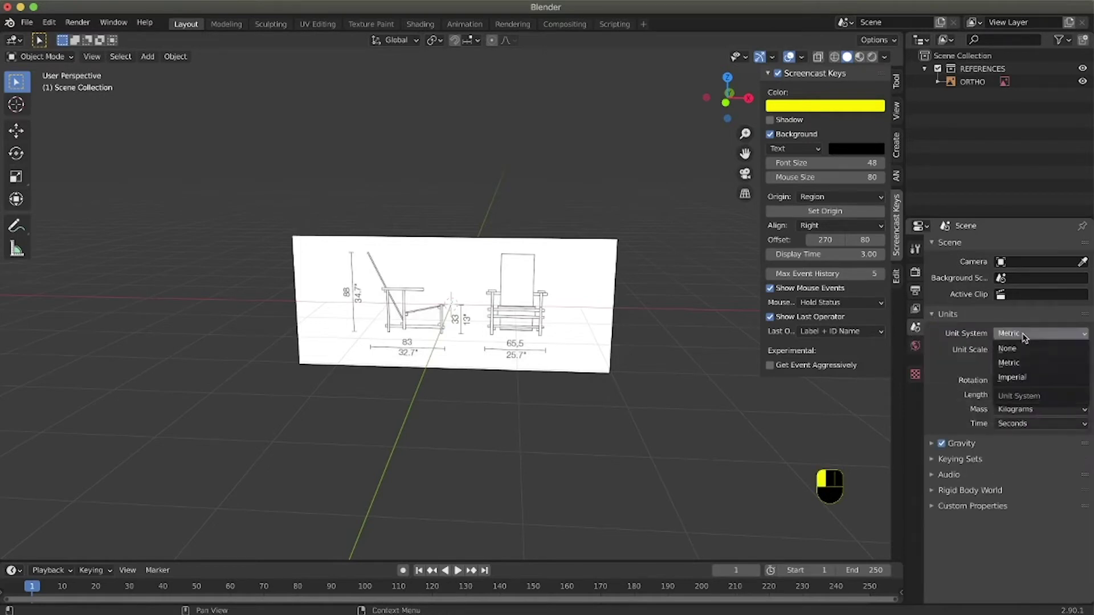
{"action": "left_click", "coordinate": [1023, 334]}
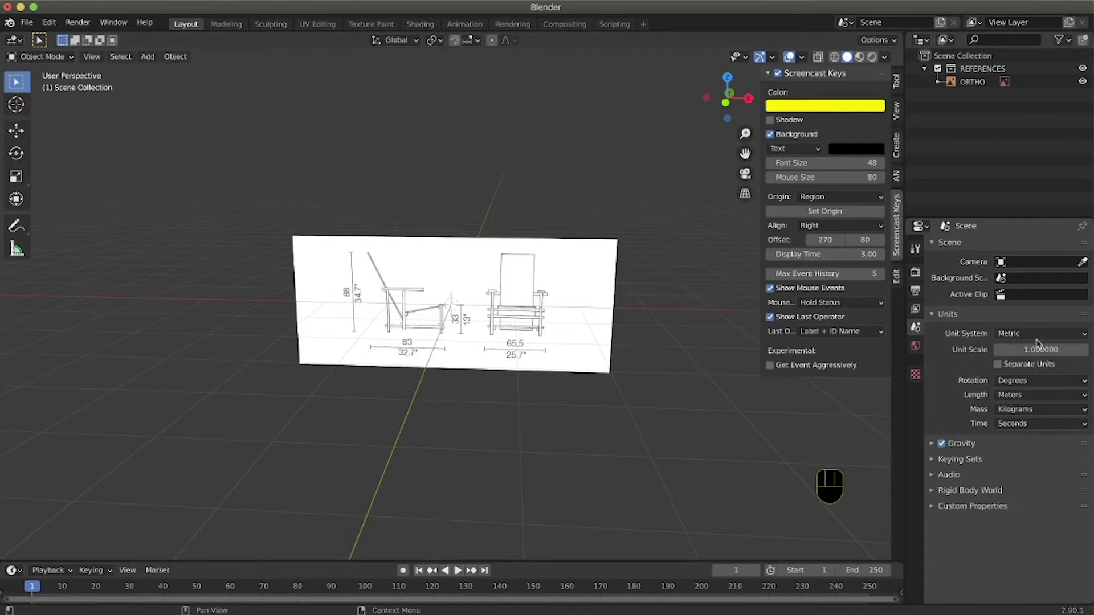
{"action": "left_click", "coordinate": [1036, 336]}
{"action": "left_click", "coordinate": [1037, 340]}
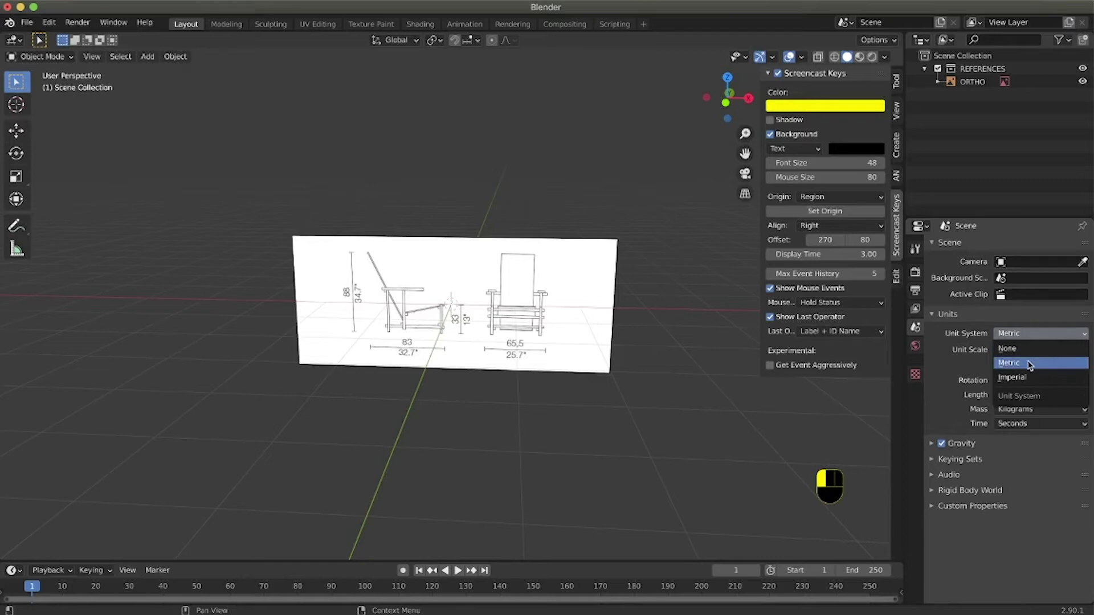
{"action": "left_click", "coordinate": [1030, 364]}
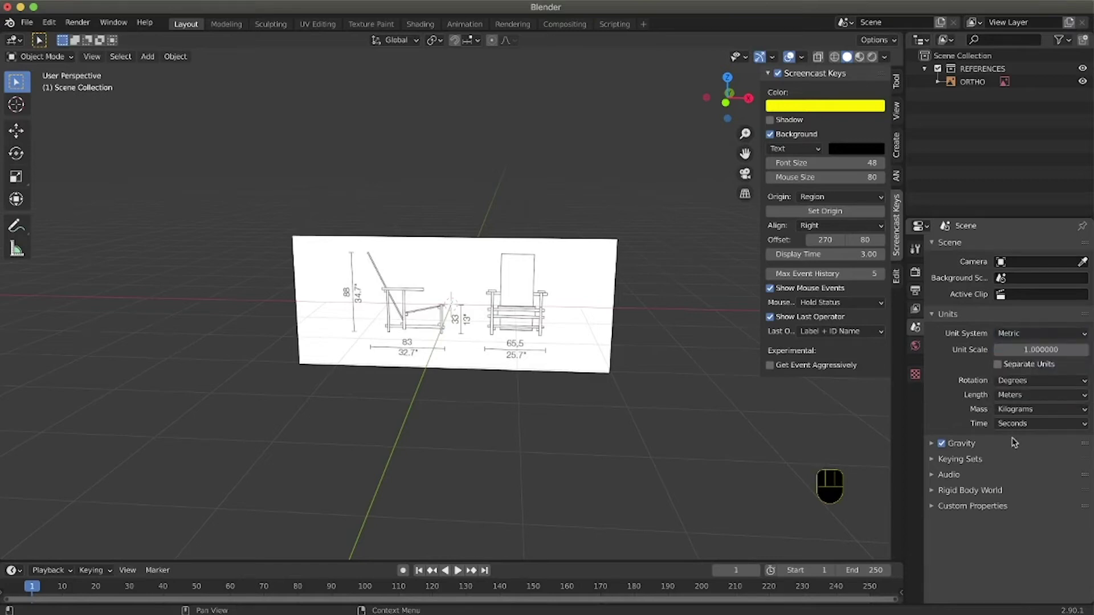
{"action": "left_click", "coordinate": [1025, 396]}
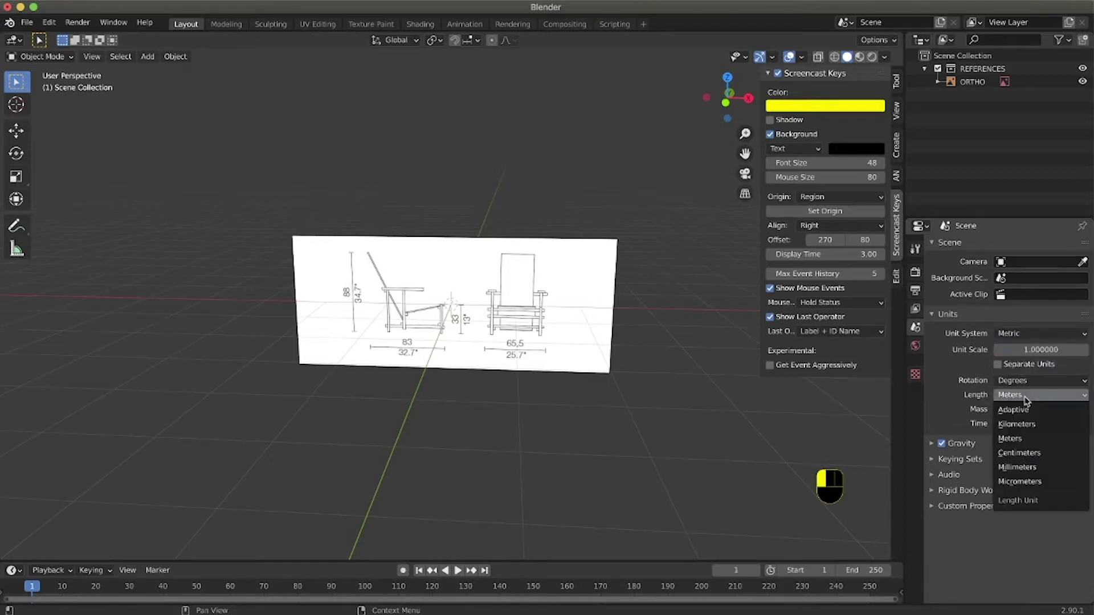
{"action": "left_click", "coordinate": [1018, 453]}
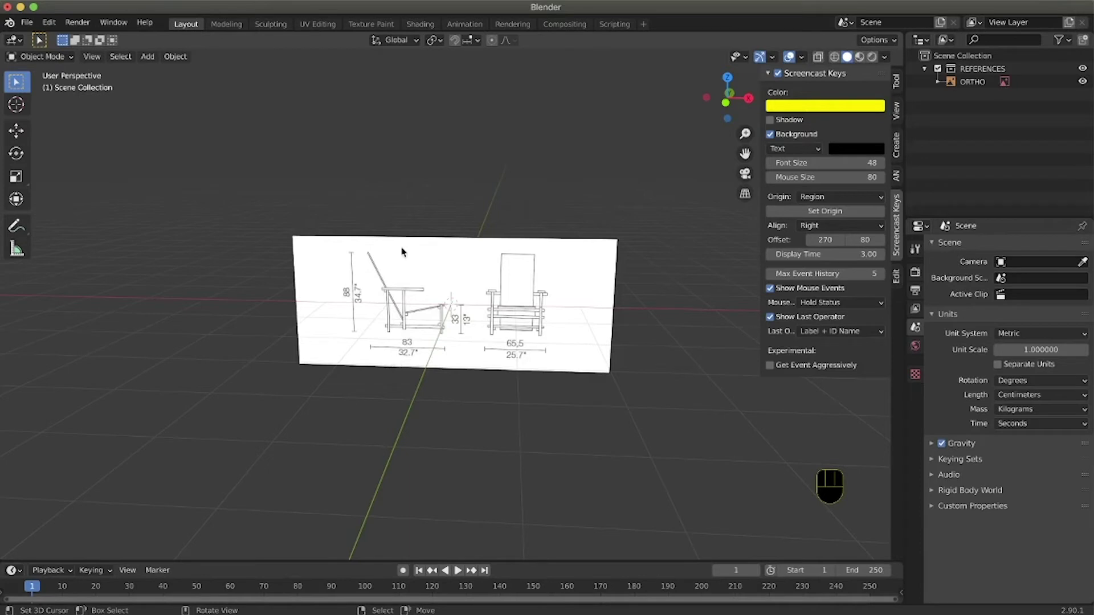
{"action": "scroll", "coordinate": [527, 327], "scroll_direction": "down", "scroll_amount": 3}
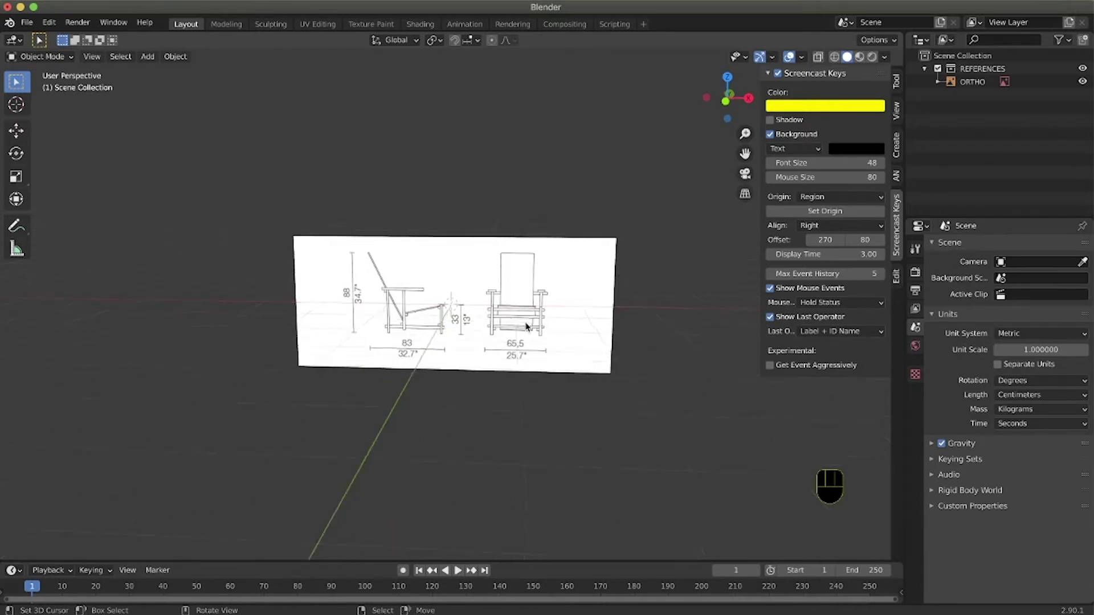
{"action": "scroll", "coordinate": [526, 326], "scroll_direction": "left", "scroll_amount": 3}
{"action": "scroll", "coordinate": [526, 326], "scroll_direction": "right", "scroll_amount": 5}
{"action": "scroll", "coordinate": [525, 335], "scroll_direction": "up", "scroll_amount": 3}
{"action": "scroll", "coordinate": [525, 334], "scroll_direction": "down", "scroll_amount": 2, "text": "ctrl"}
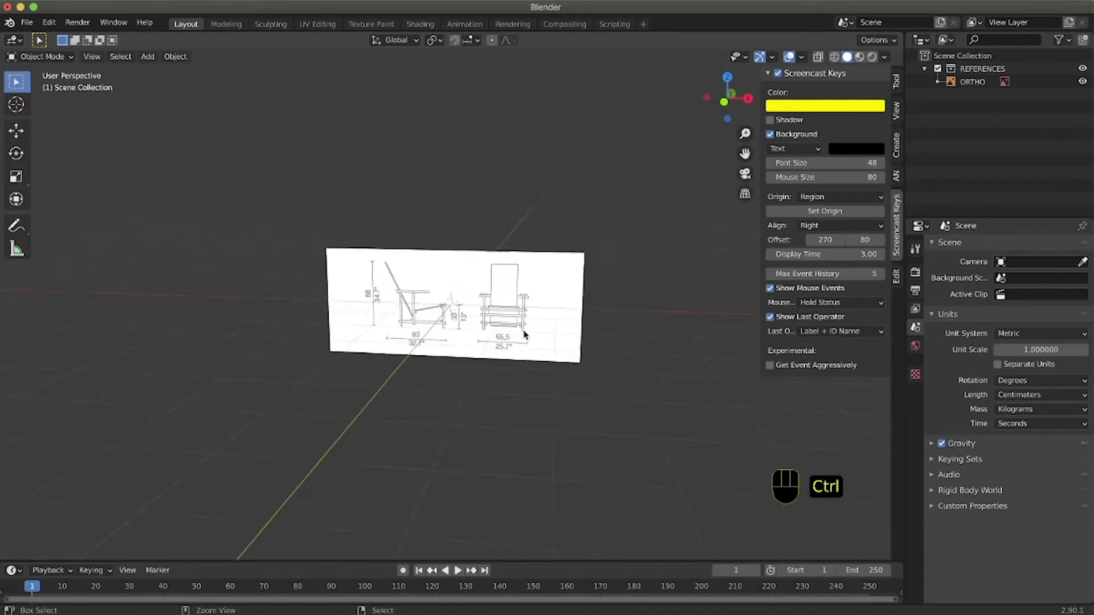
{"action": "scroll", "coordinate": [525, 335], "scroll_direction": "up", "scroll_amount": 4, "text": "ctrl"}
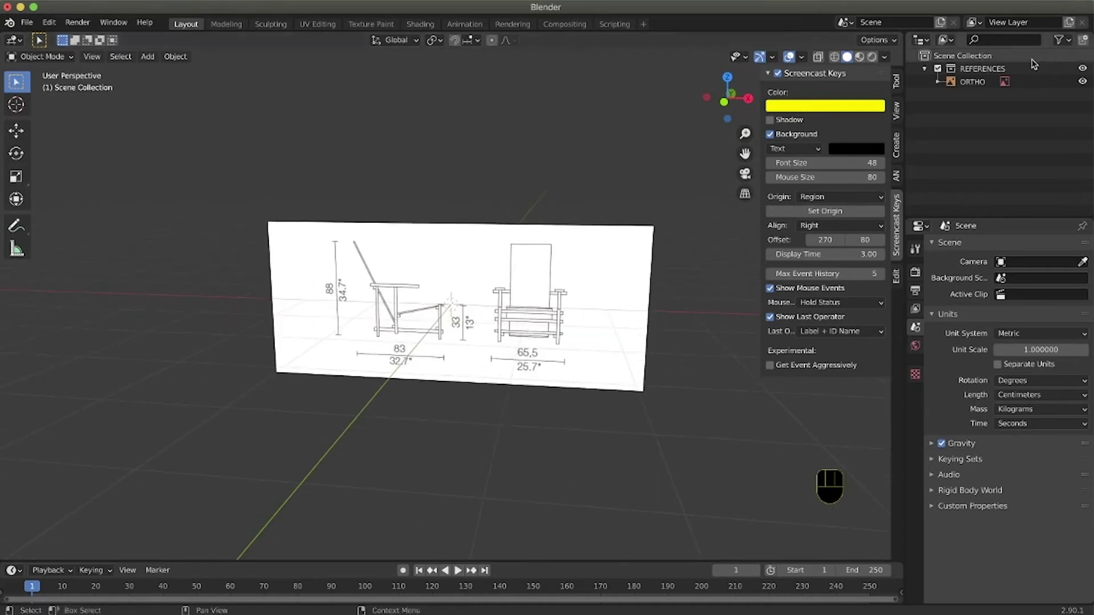
- Create a new collection under the Scene Collection and rename it as MODEL
{"action": "right_click", "coordinate": [975, 149]}
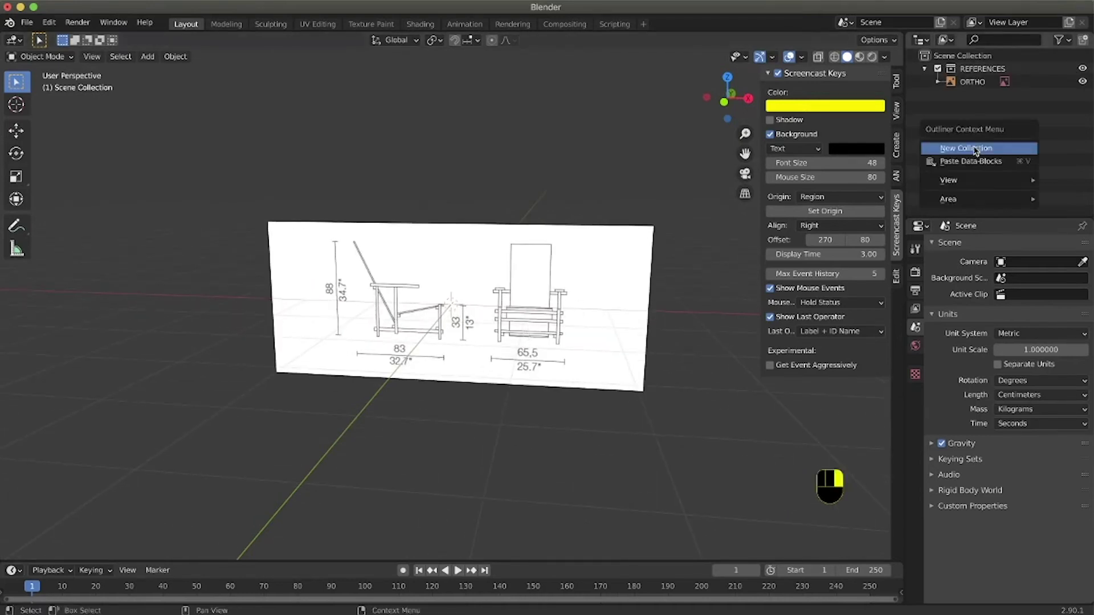
{"action": "left_click", "coordinate": [975, 149]}
{"action": "double_click", "coordinate": [977, 95]}
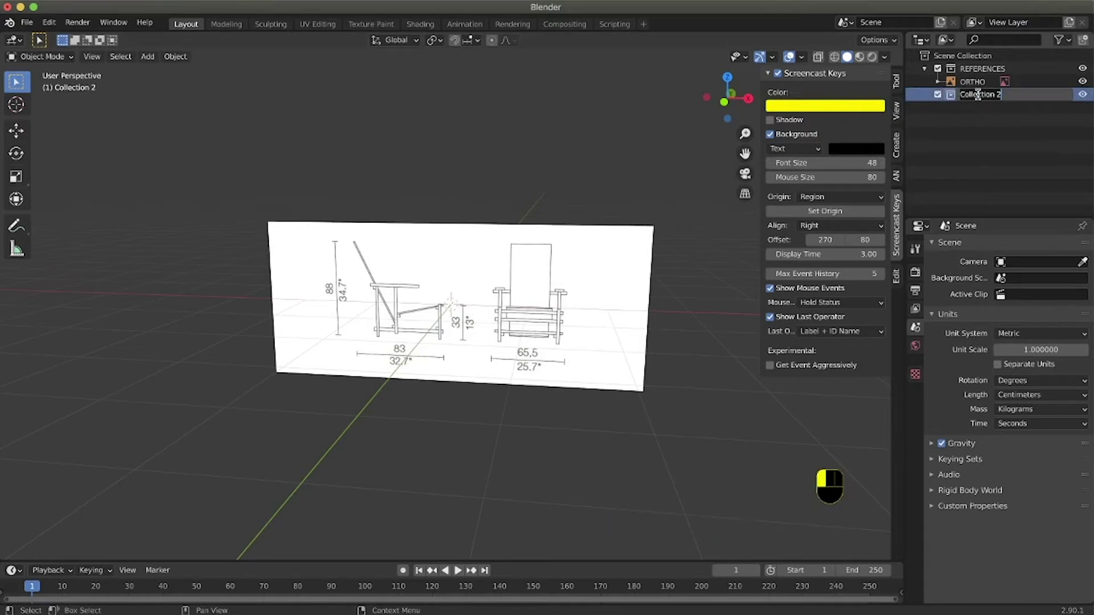
{"action": "type", "text": "MO"}
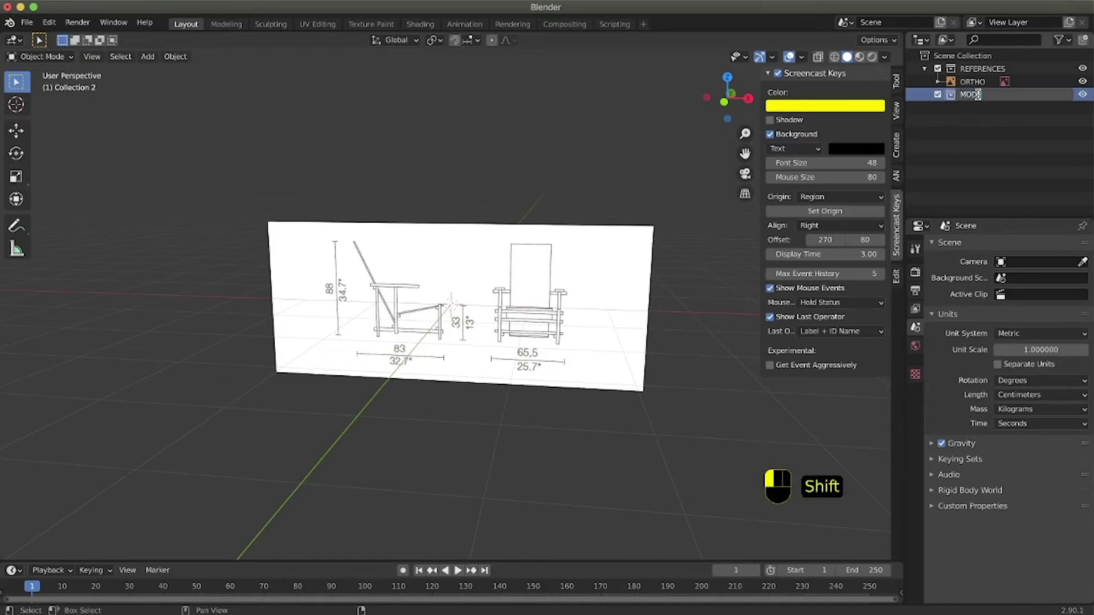
{"action": "type", "text": "DEL"}
{"action": "left_click", "coordinate": [978, 96]}
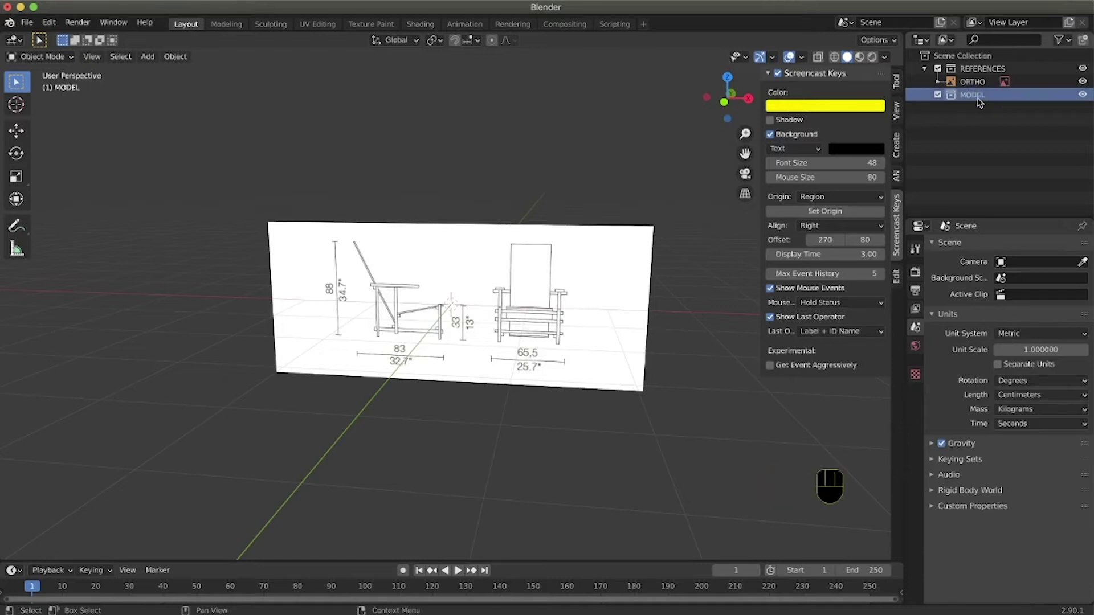
{"action": "left_click", "coordinate": [976, 97]}
{"action": "left_click", "coordinate": [970, 138]}
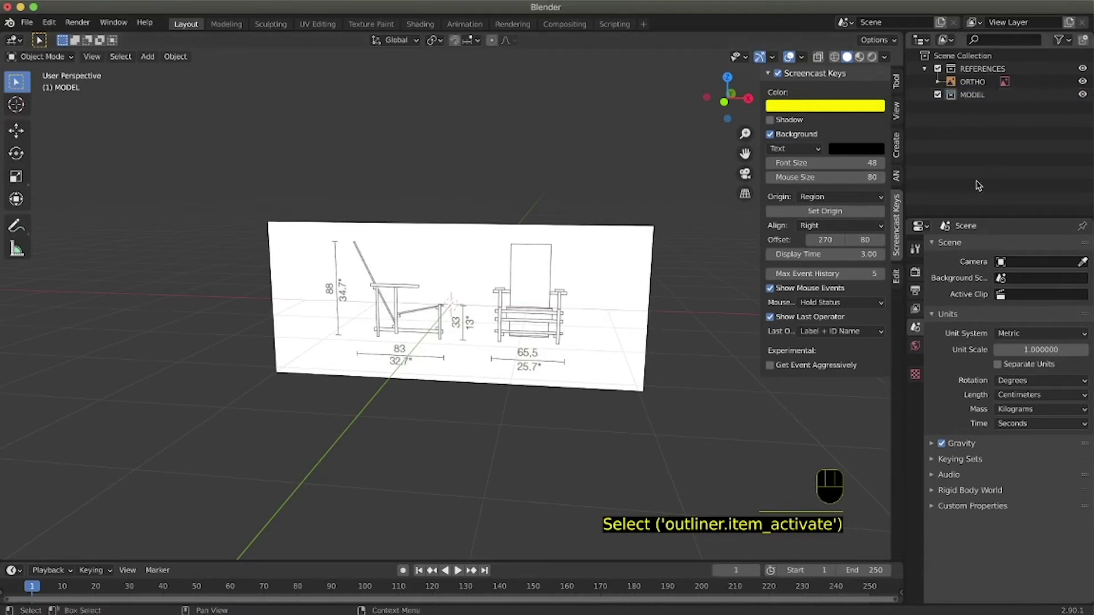
{"action": "right_click", "coordinate": [986, 147]}
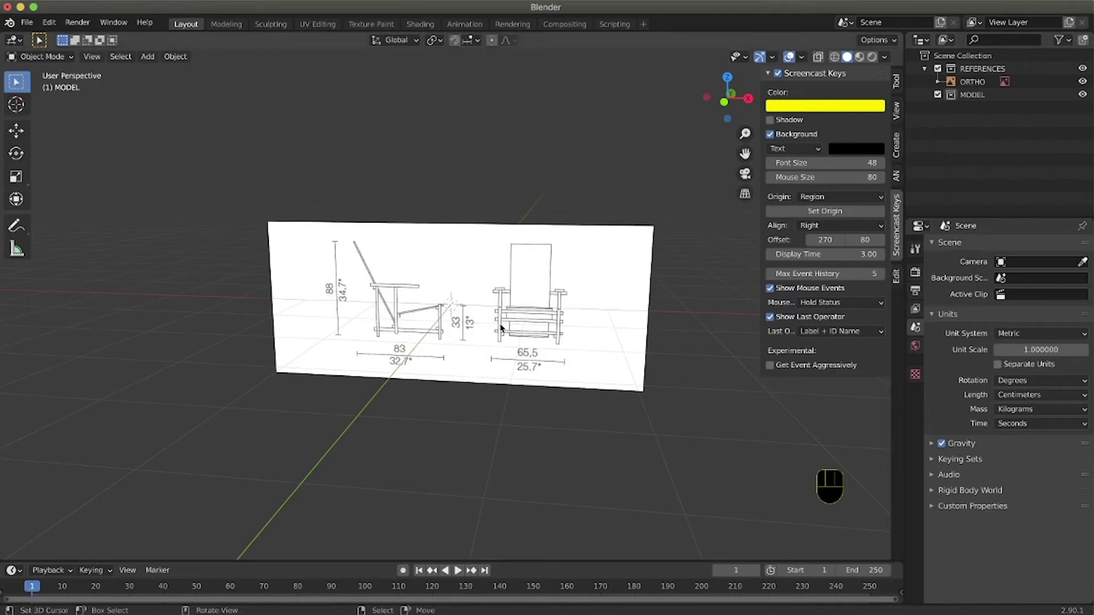
- Add a cube mesh at the origin in the MODEL collection
{"action": "scroll", "coordinate": [496, 329], "scroll_direction": "down", "scroll_amount": 5}
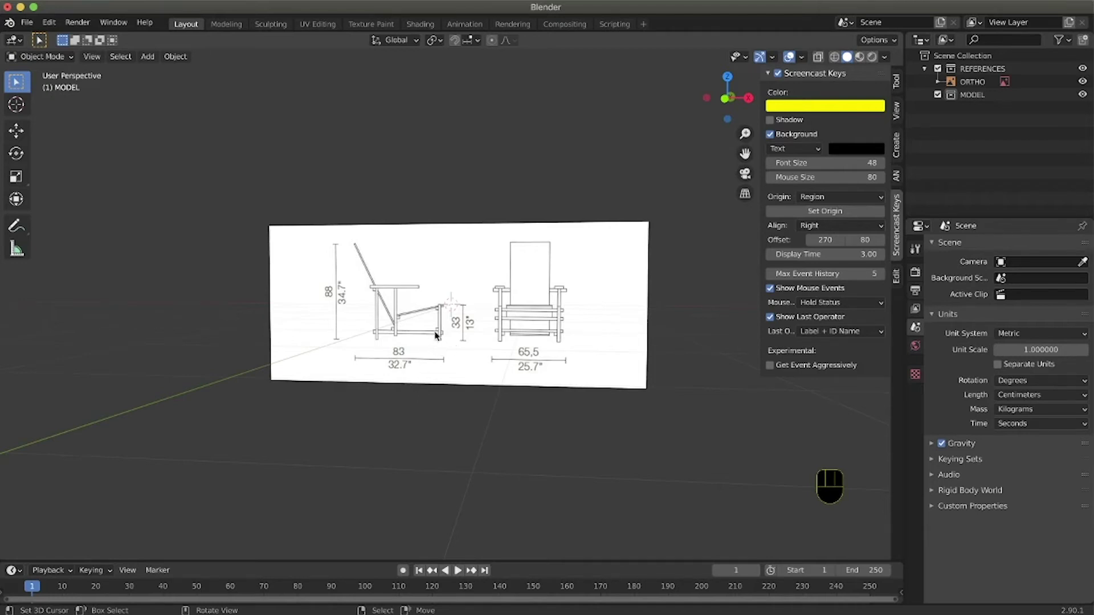
{"action": "middle_click_drag", "start_coordinate": [435, 335], "coordinate": [440, 336]}
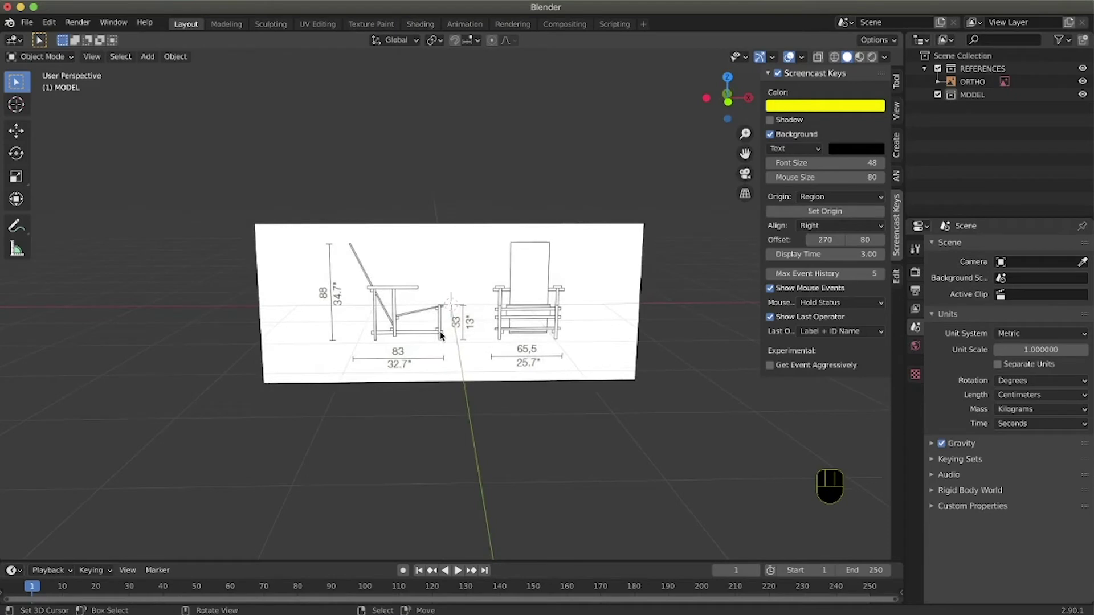
{"action": "key", "text": "shift+a"}
{"action": "mouse_move", "coordinate": [442, 333]}
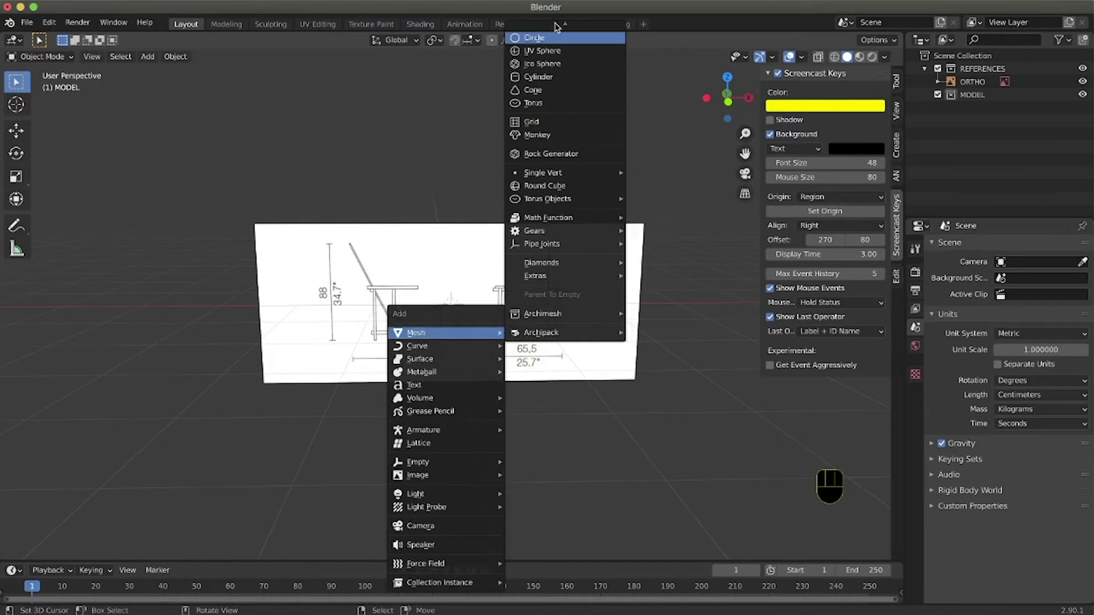
{"action": "scroll", "coordinate": [557, 29], "scroll_direction": "up", "scroll_amount": 2}
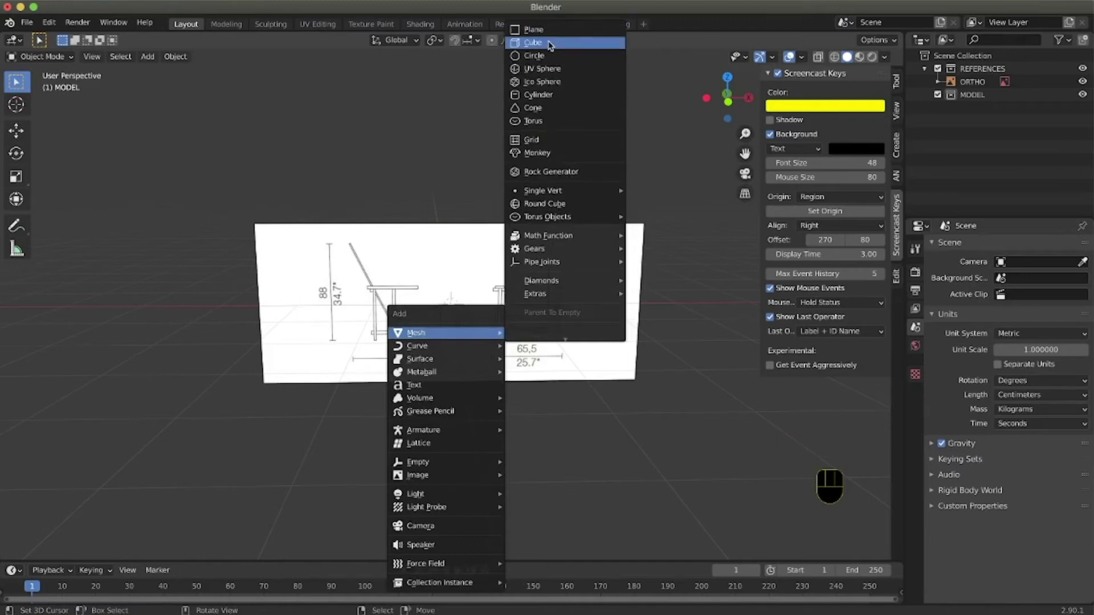
{"action": "left_click", "coordinate": [550, 44]}
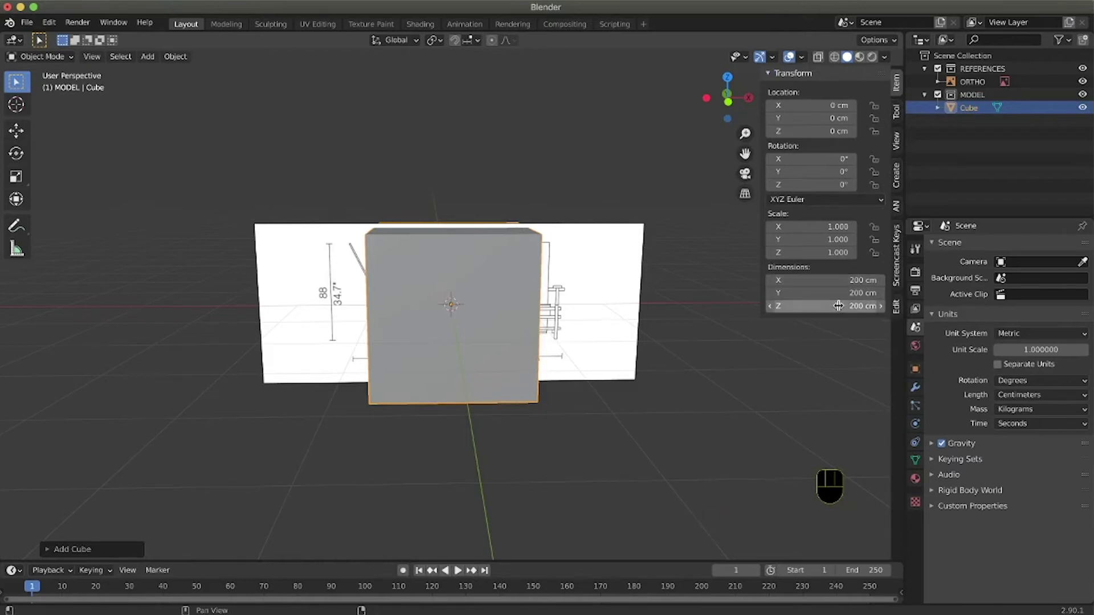
- Hide the cube in the viewport and show it again
{"action": "left_click", "coordinate": [466, 361]}
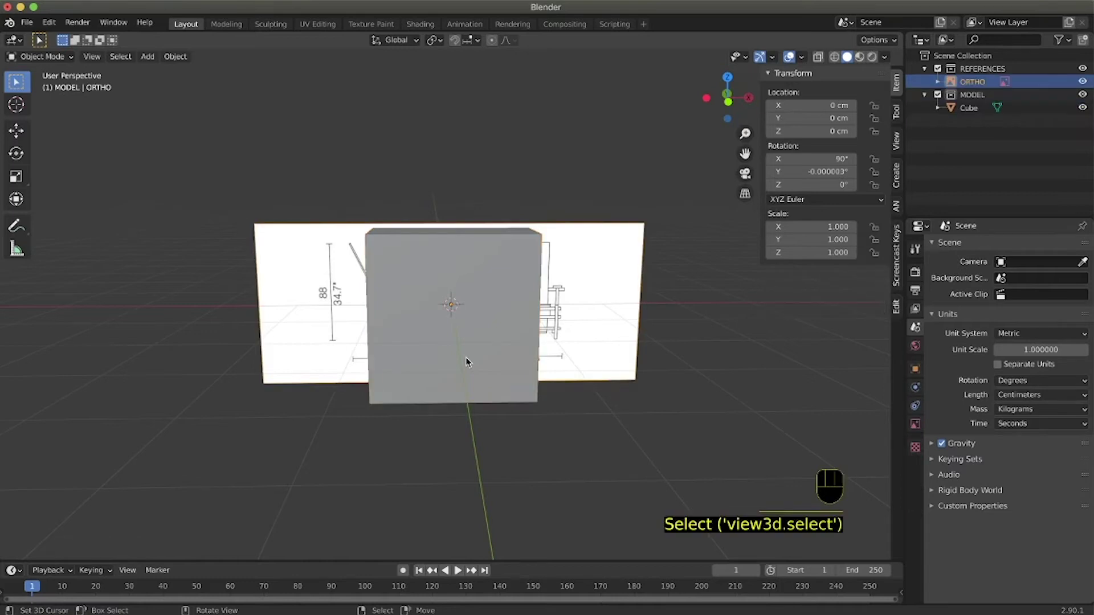
{"action": "left_click", "coordinate": [466, 361]}
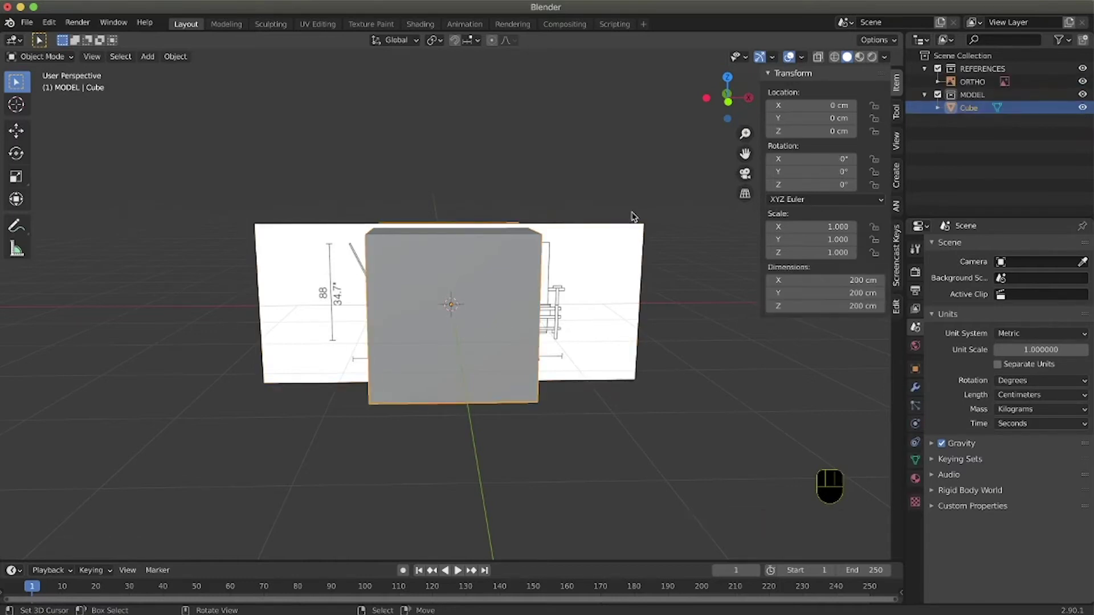
{"action": "key", "text": "h"}
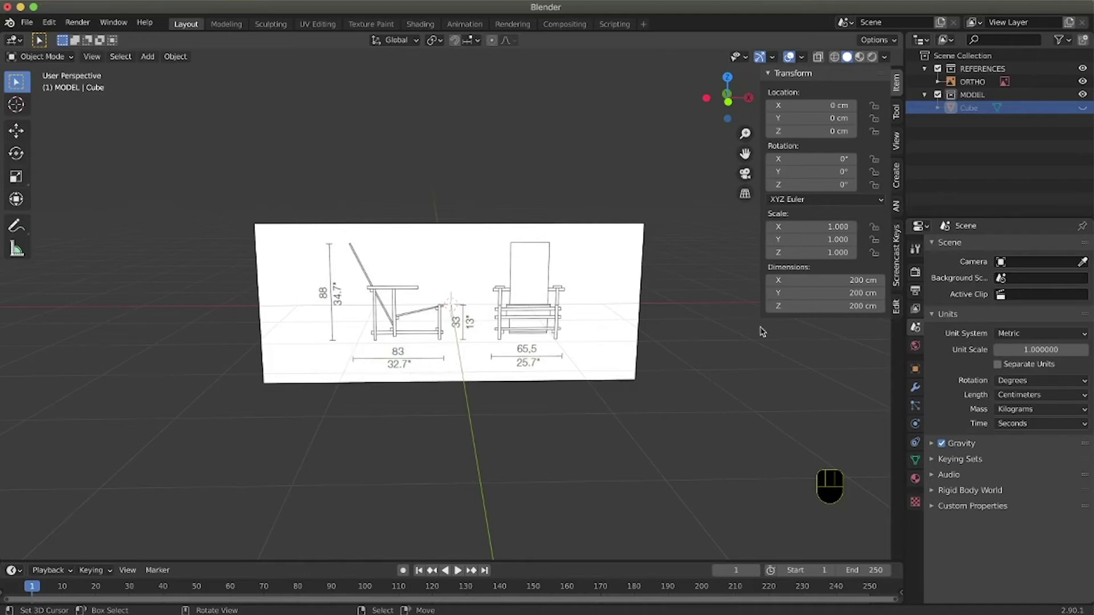
{"action": "key", "text": "alt+a"}
{"action": "key", "text": "alt+a"}
{"action": "key", "text": "alt+a"}
{"action": "key", "text": "alt+a"}
{"action": "key", "text": "alt+a"}
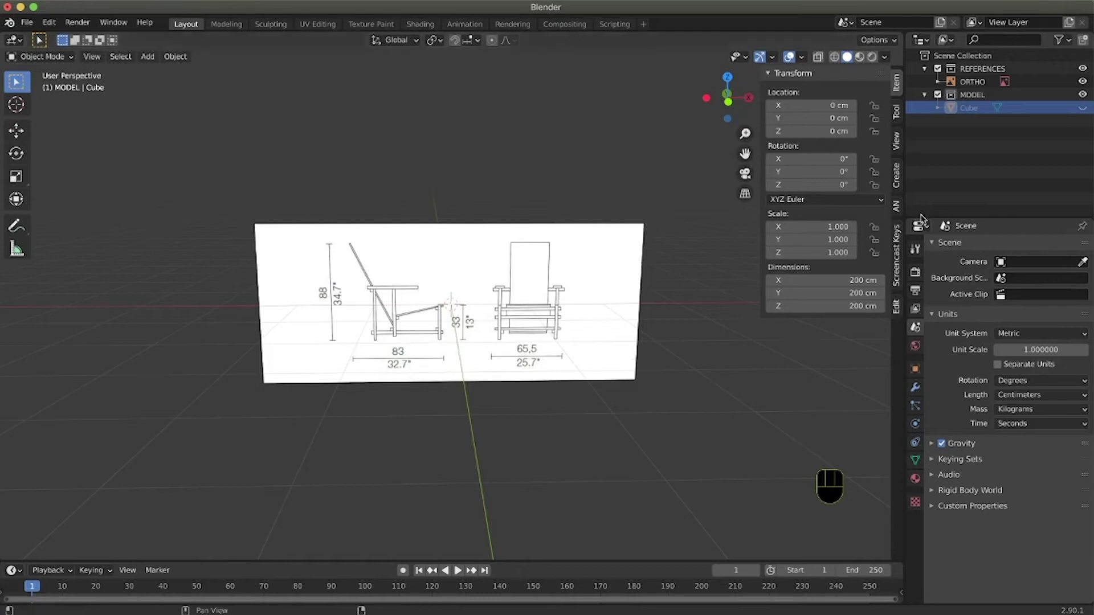
{"action": "left_click", "coordinate": [1082, 108]}
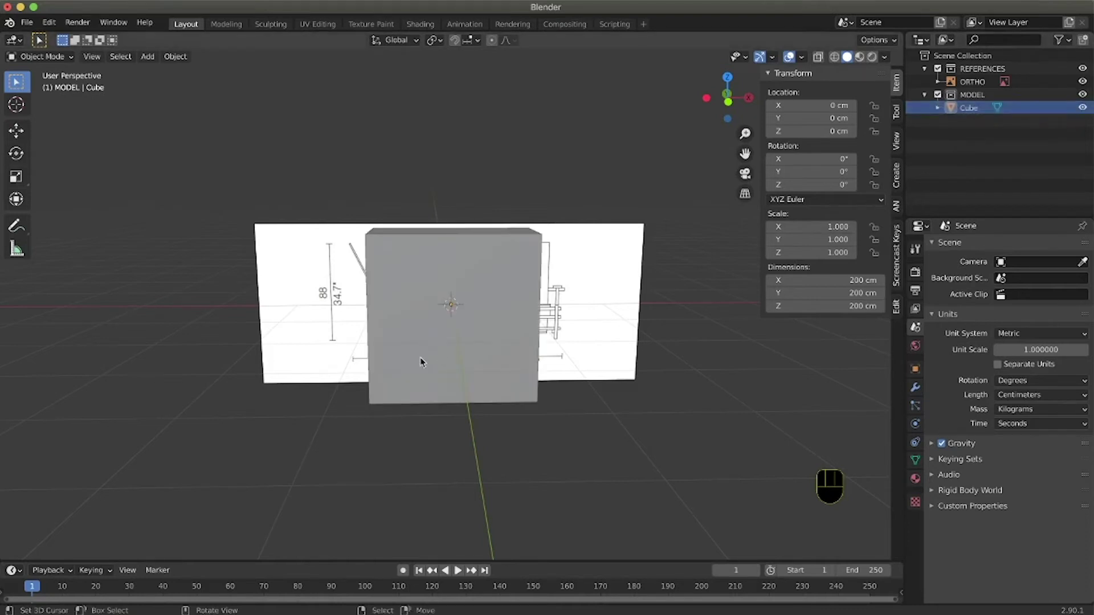
- Turn on X-ray display and select the ORTHO reference image in the front orthographic view
{"action": "left_click", "coordinate": [818, 57]}
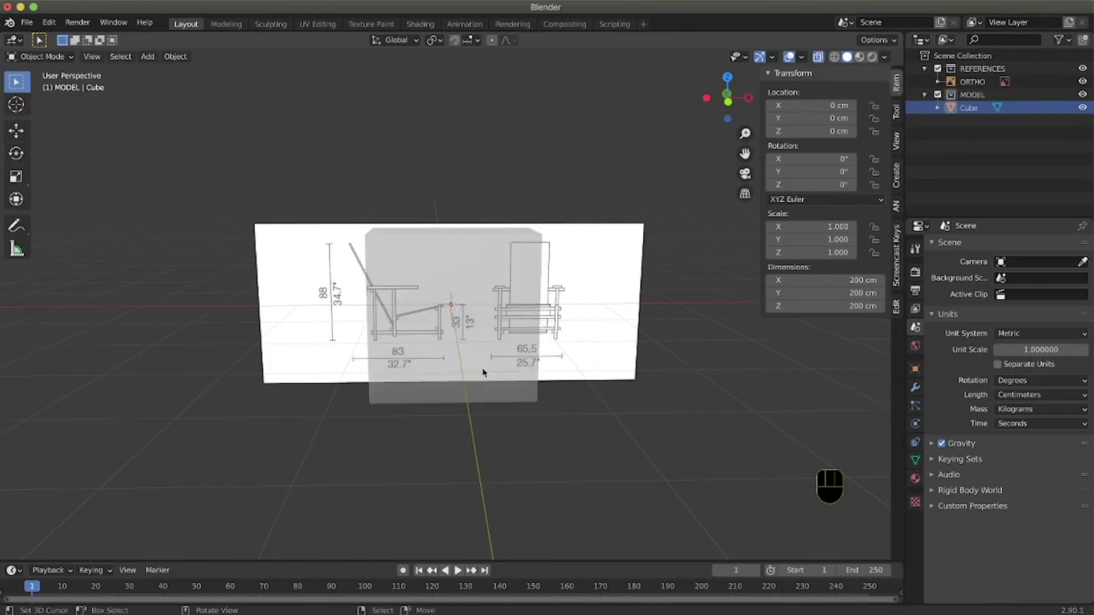
{"action": "middle_click_drag", "start_coordinate": [586, 361], "coordinate": [597, 298]}
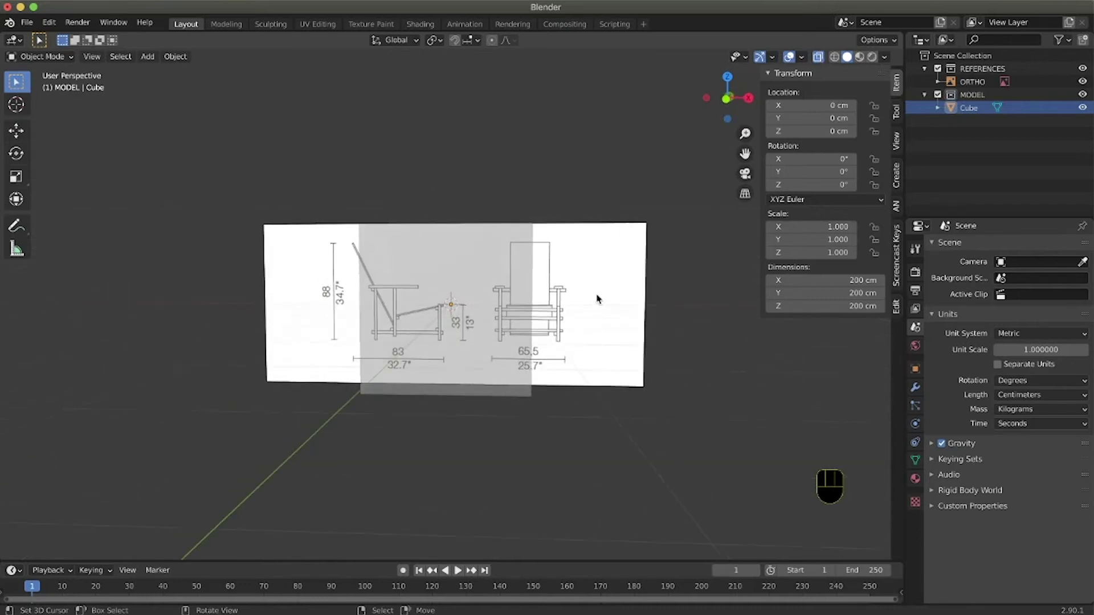
{"action": "left_click", "coordinate": [597, 299]}
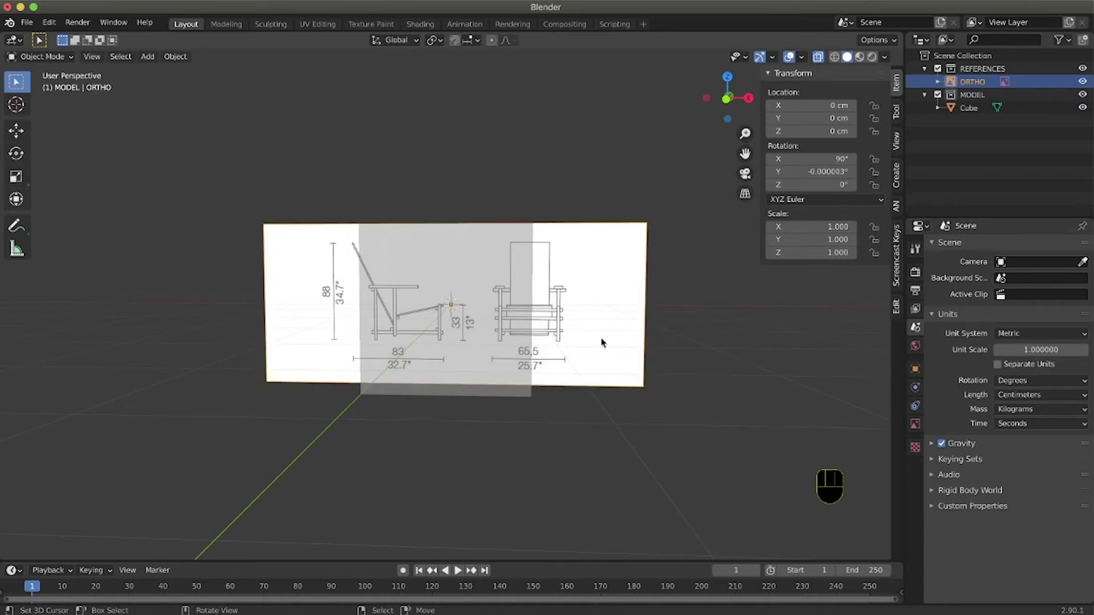
{"action": "key", "text": "KP_1"}
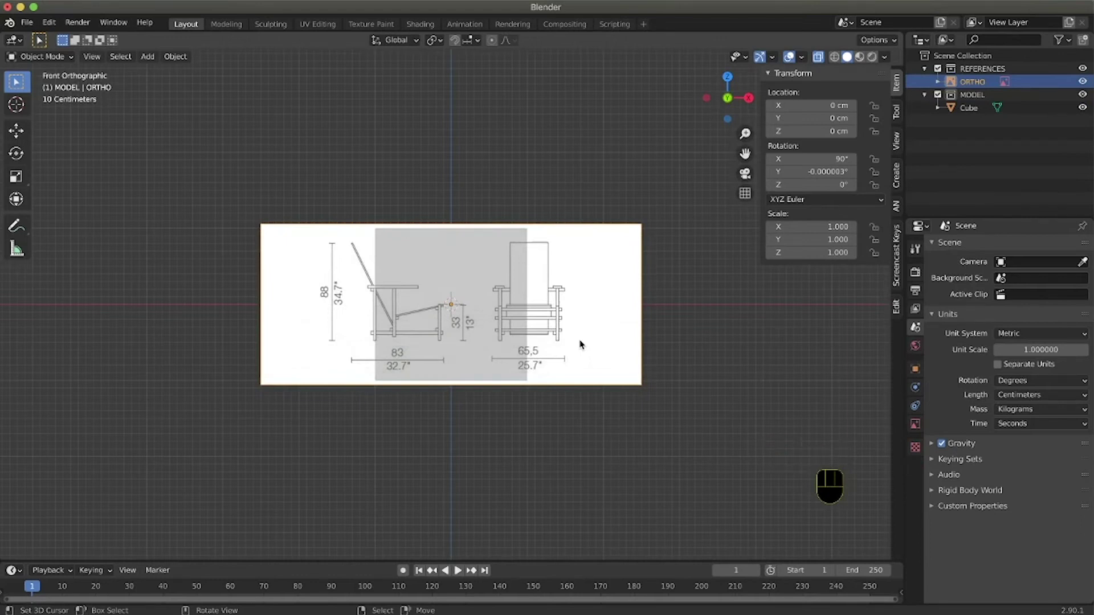
{"action": "right_click", "coordinate": [580, 344]}
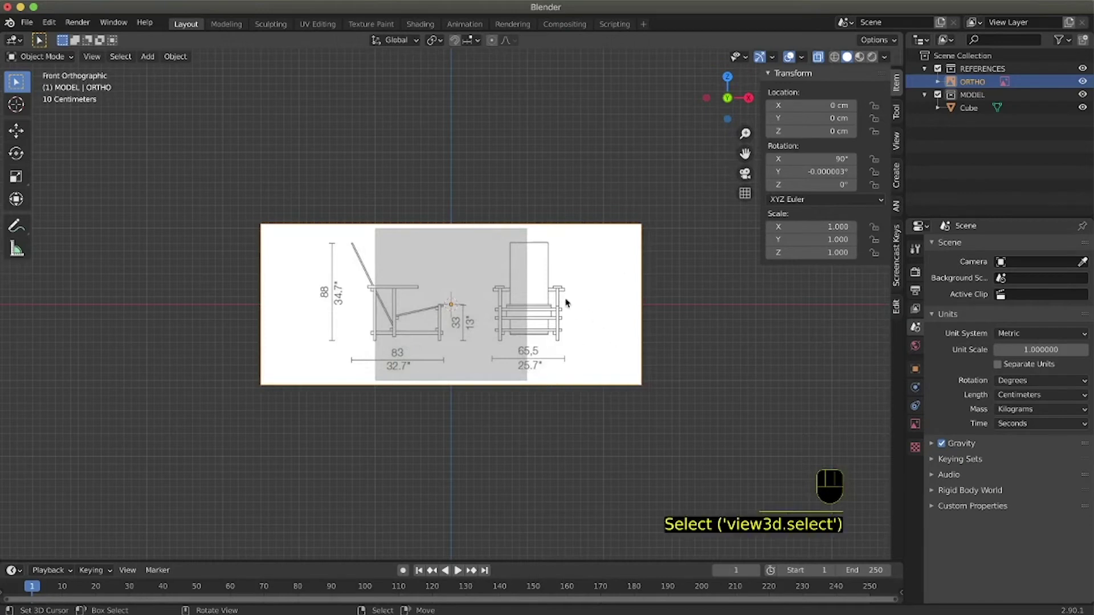
- Move the ORTHO image to about X 94 cm, Z -22 cm and scale it to about 1.51, roughly fitting the side-view chair over the cube
{"action": "key", "text": "g"}
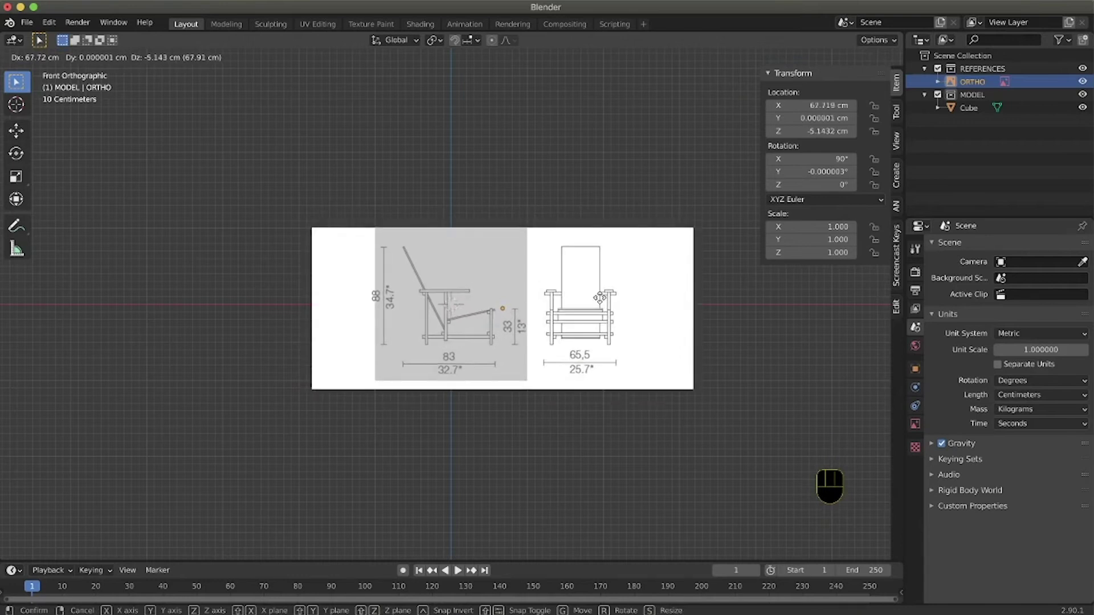
{"action": "left_click", "coordinate": [551, 322]}
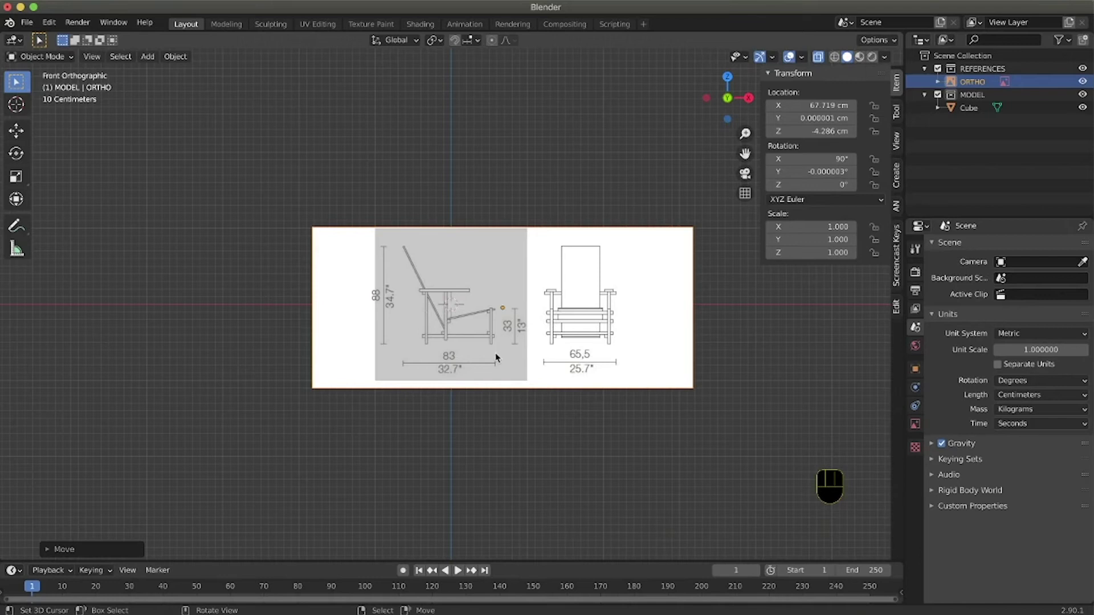
{"action": "key", "text": "s"}
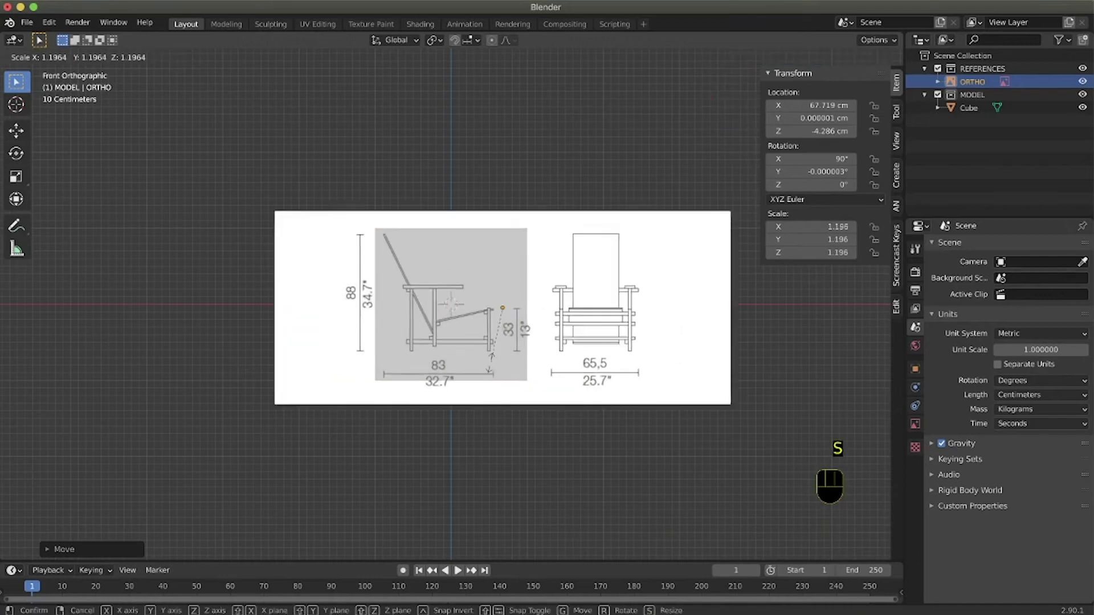
{"action": "left_click", "coordinate": [487, 375]}
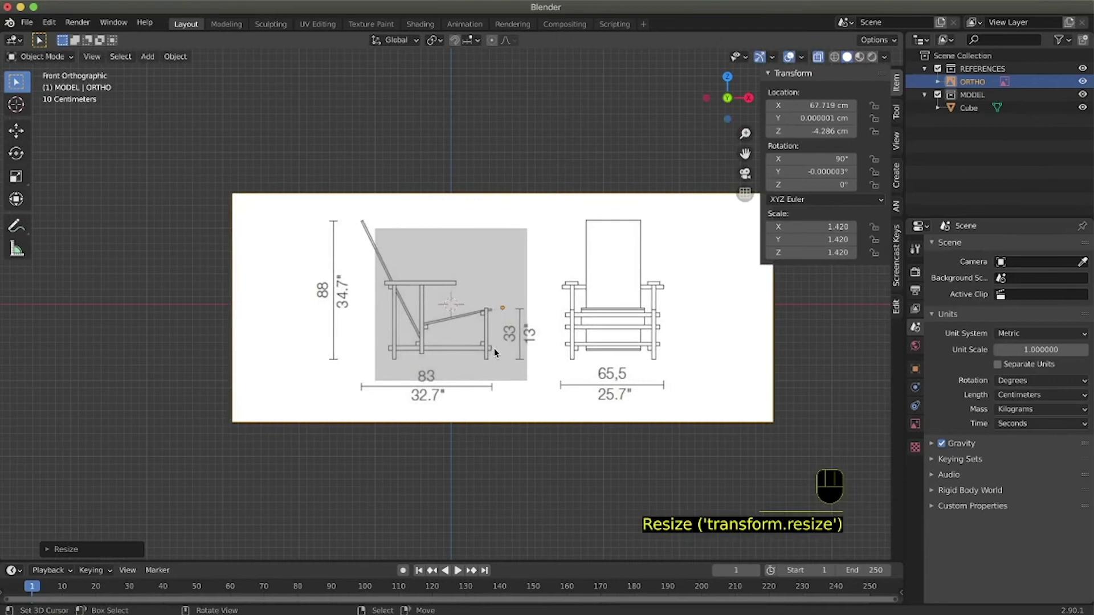
{"action": "key", "text": "g"}
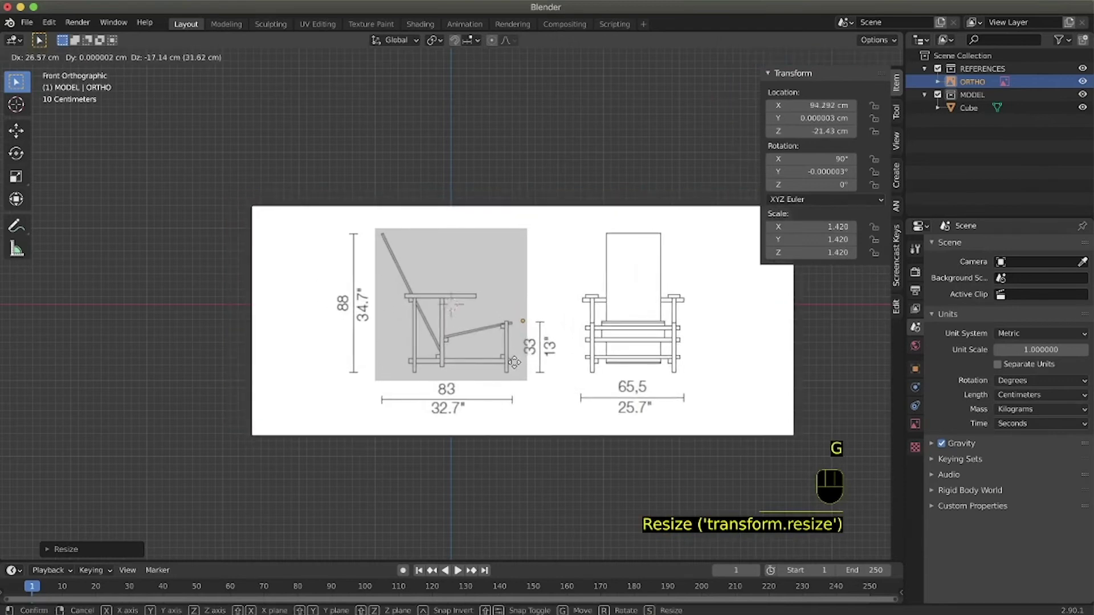
{"action": "left_click", "coordinate": [515, 363]}
{"action": "key", "text": "s"}
{"action": "left_click", "coordinate": [514, 369]}
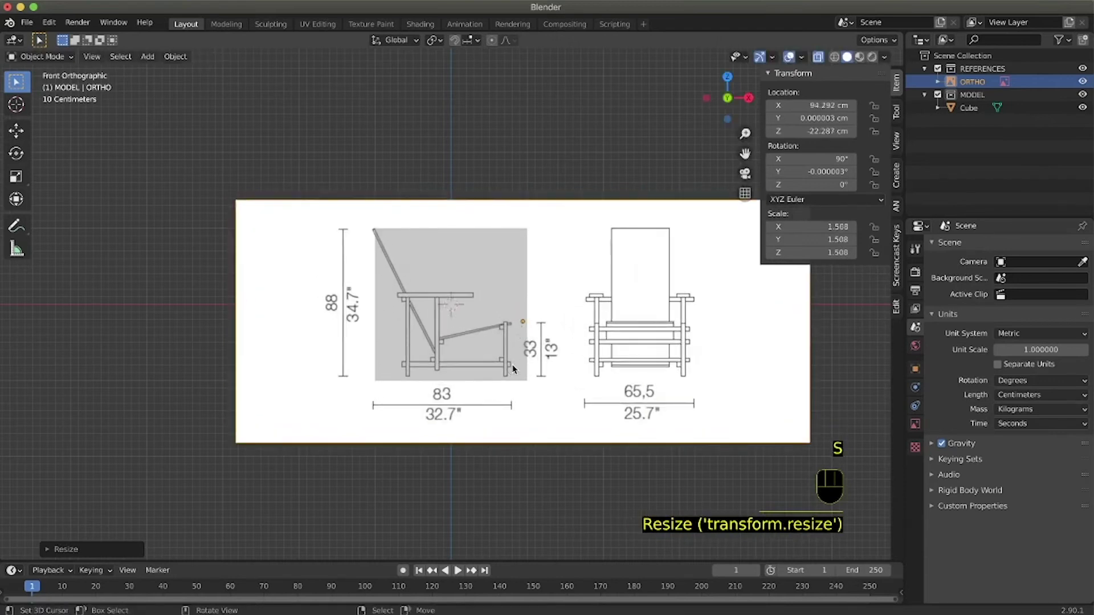
- Shift the ORTHO image to about X 105 cm, Z -29 cm and enlarge it to a scale of about 1.59
{"action": "key", "text": "g"}
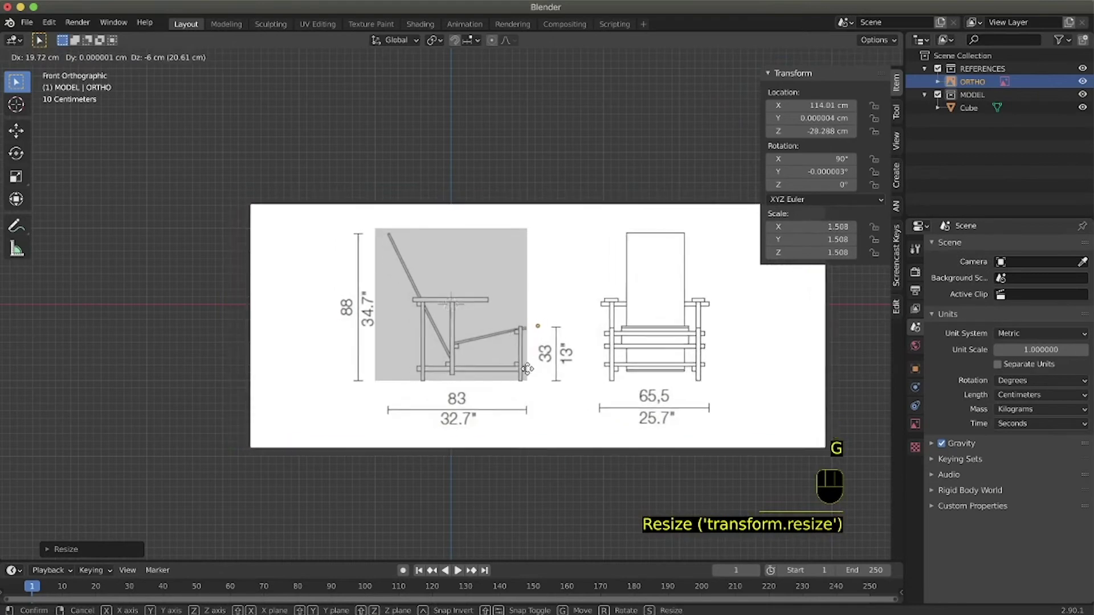
{"action": "left_click", "coordinate": [519, 369]}
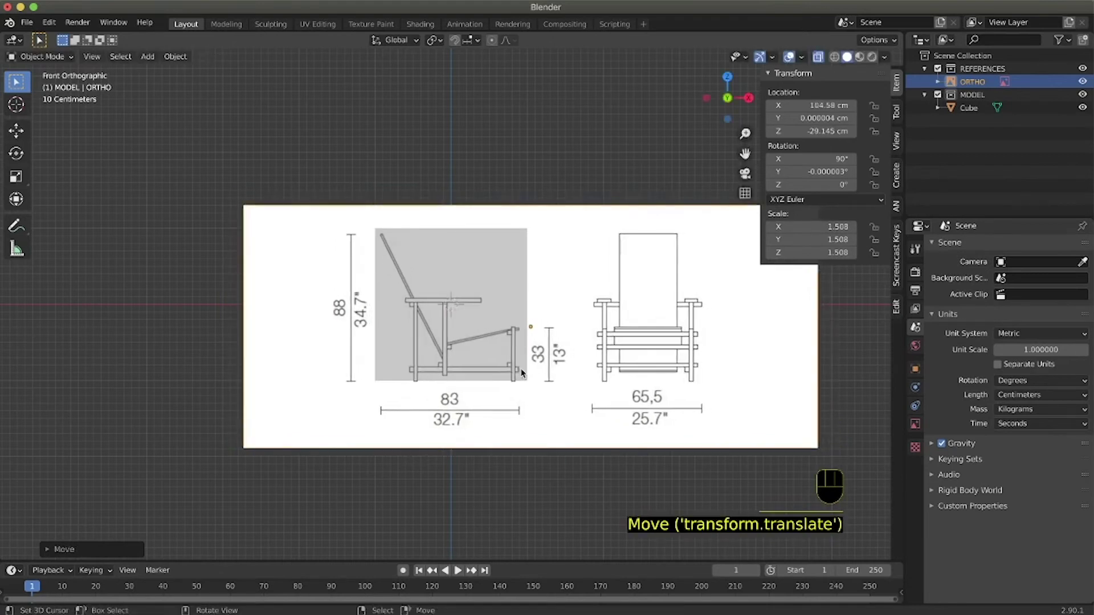
{"action": "key", "text": "s"}
{"action": "left_click", "coordinate": [520, 376]}
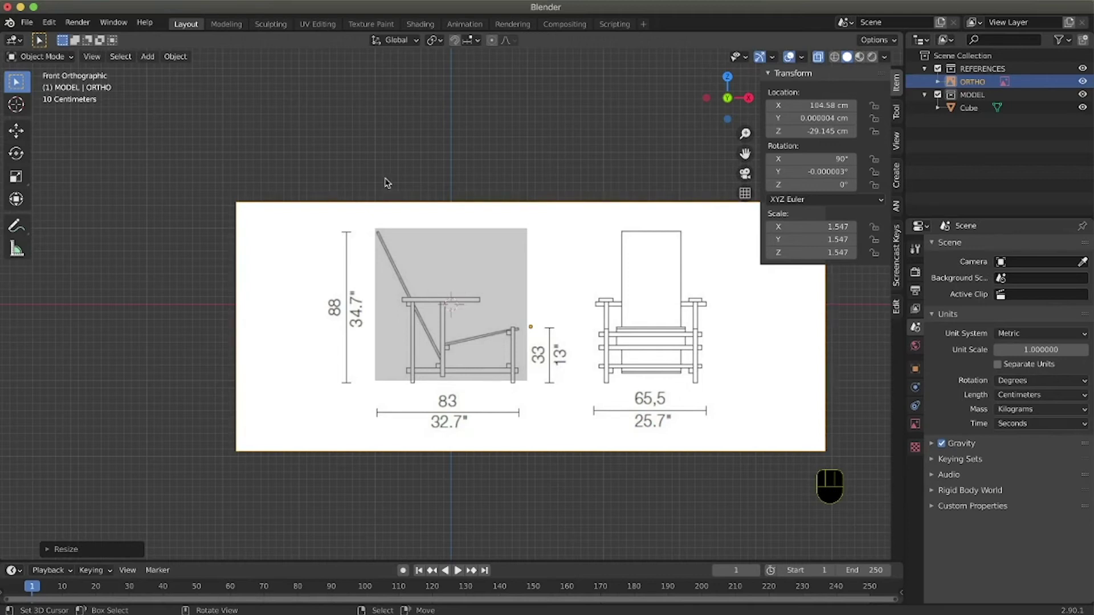
{"action": "key", "text": "s"}
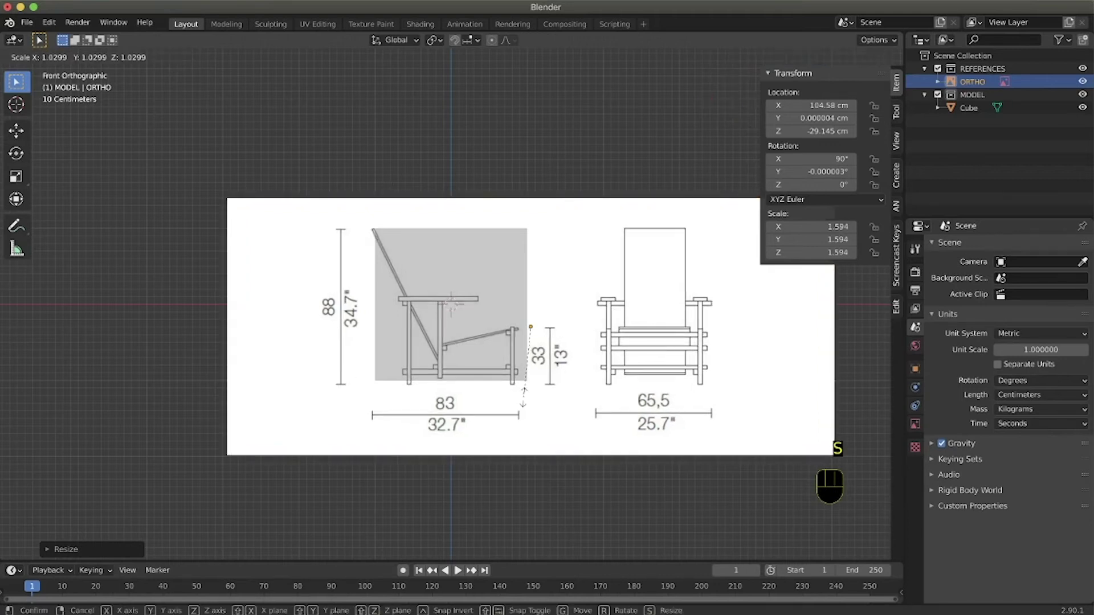
{"action": "left_click", "coordinate": [524, 400]}
- Fine-tune the ORTHO image against the cube, at about X 114 cm, Z -30 cm with a scale of about 1.61
{"action": "key", "text": "g"}
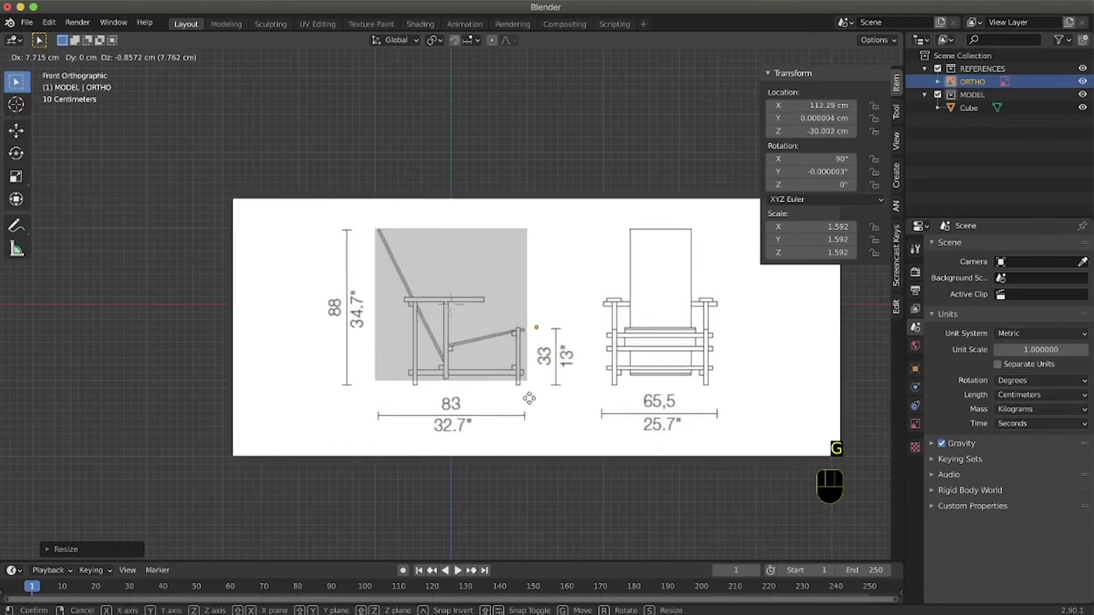
{"action": "left_click", "coordinate": [528, 397]}
{"action": "key", "text": "s"}
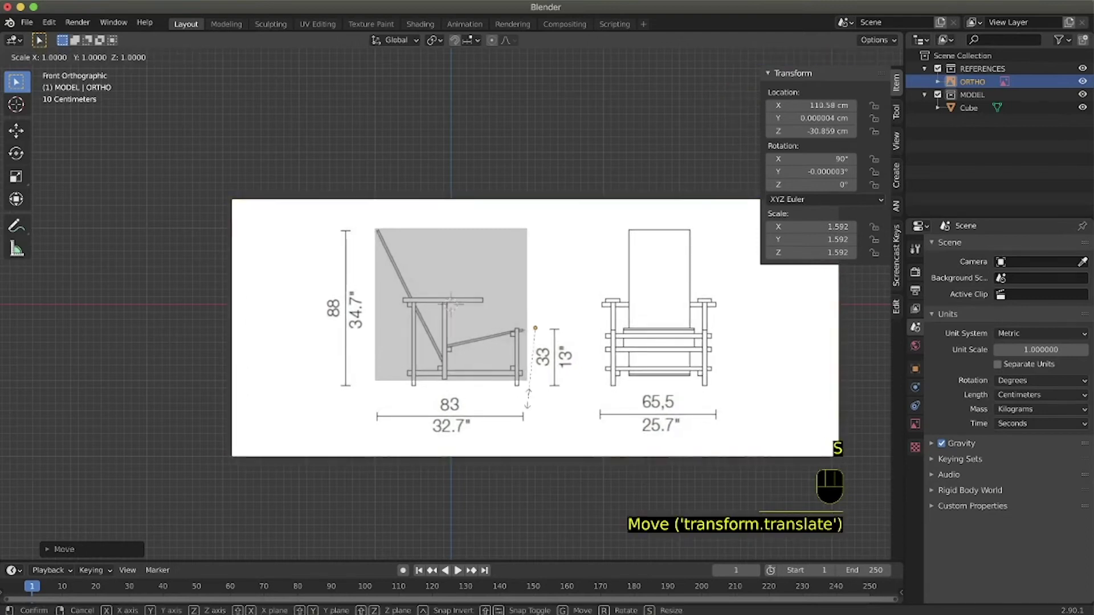
{"action": "left_click", "coordinate": [527, 399]}
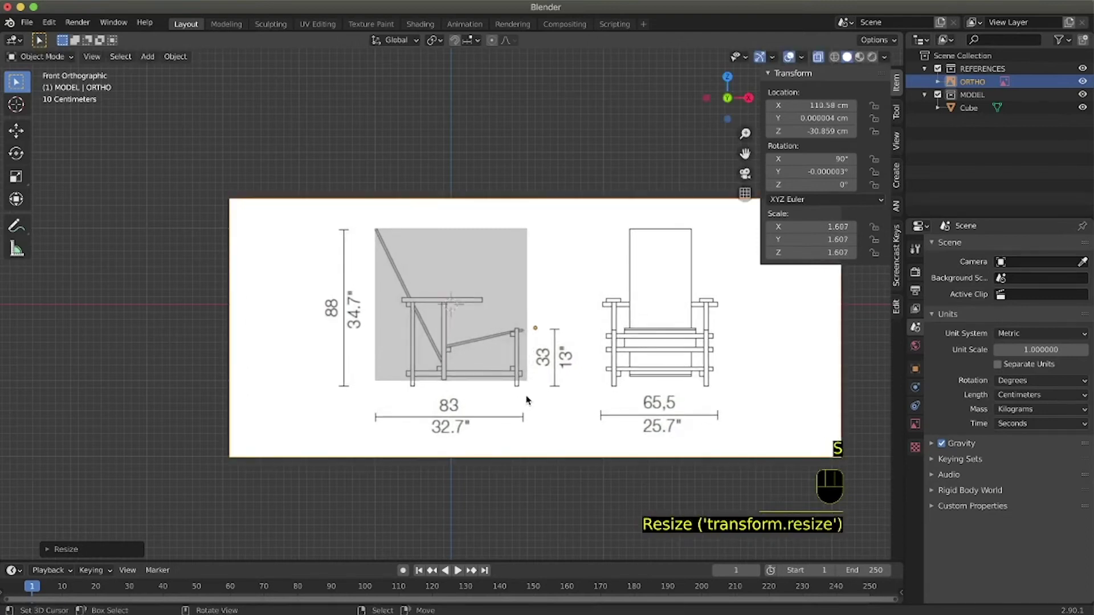
{"action": "key", "text": "g"}
{"action": "left_click", "coordinate": [528, 398]}
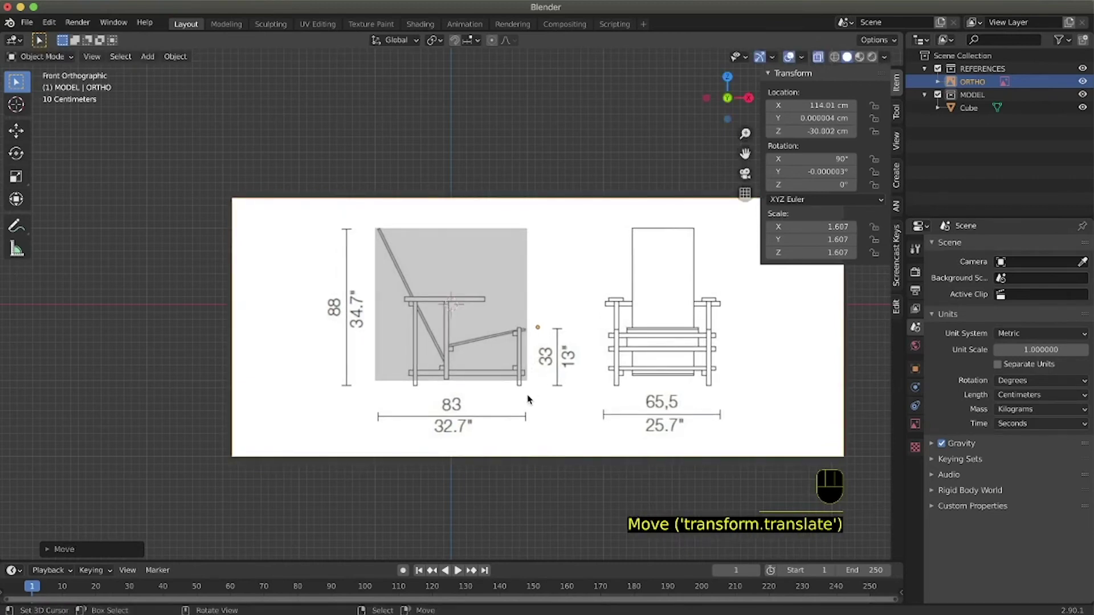
- Refine the ORTHO image's fit to the cube's width, at about X 116 cm, Z -32 cm with a scale of about 1.64
{"action": "key", "text": "s"}
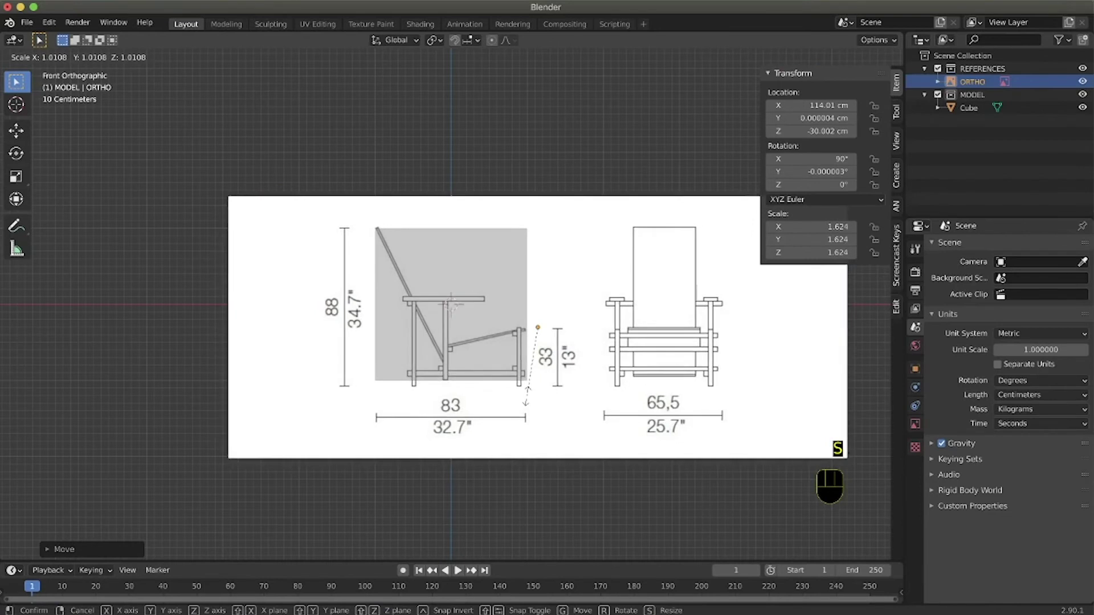
{"action": "left_click", "coordinate": [526, 396]}
{"action": "key", "text": "g"}
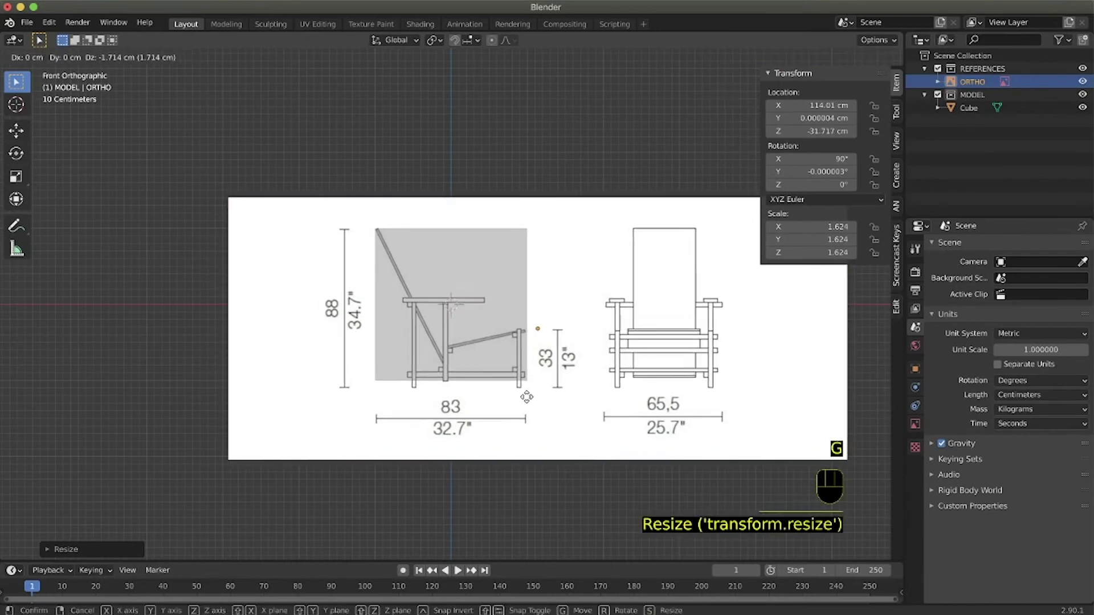
{"action": "left_click", "coordinate": [526, 397]}
{"action": "key", "text": "s"}
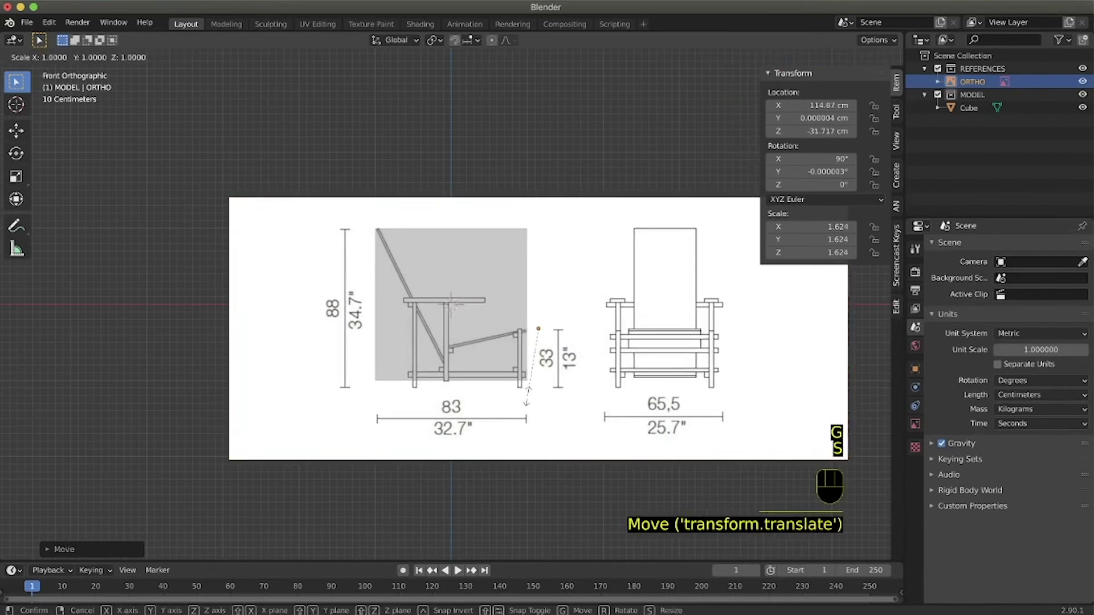
{"action": "left_click", "coordinate": [525, 403]}
{"action": "key", "text": "g"}
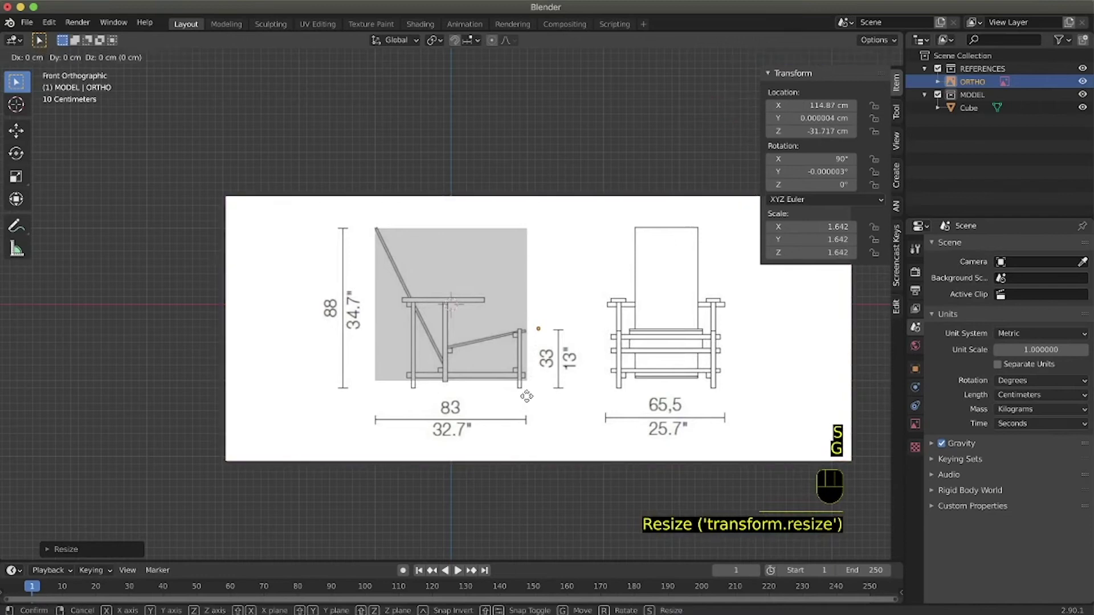
{"action": "left_click", "coordinate": [528, 401]}
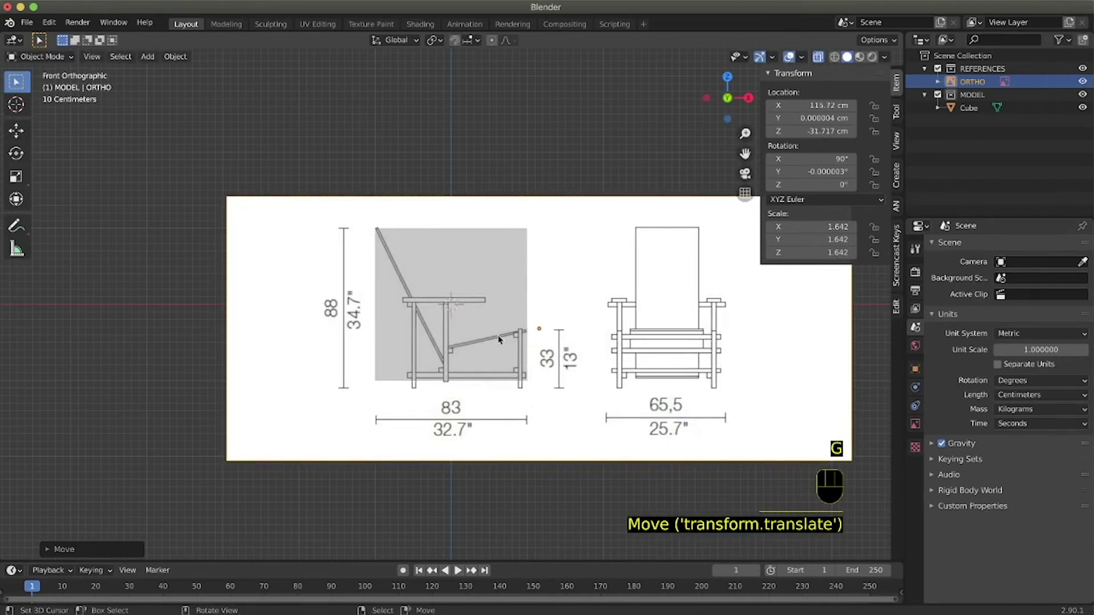
- Delete the cube from the MODEL collection and select the ORTHO image in the front orthographic view
{"action": "left_click", "coordinate": [500, 272]}
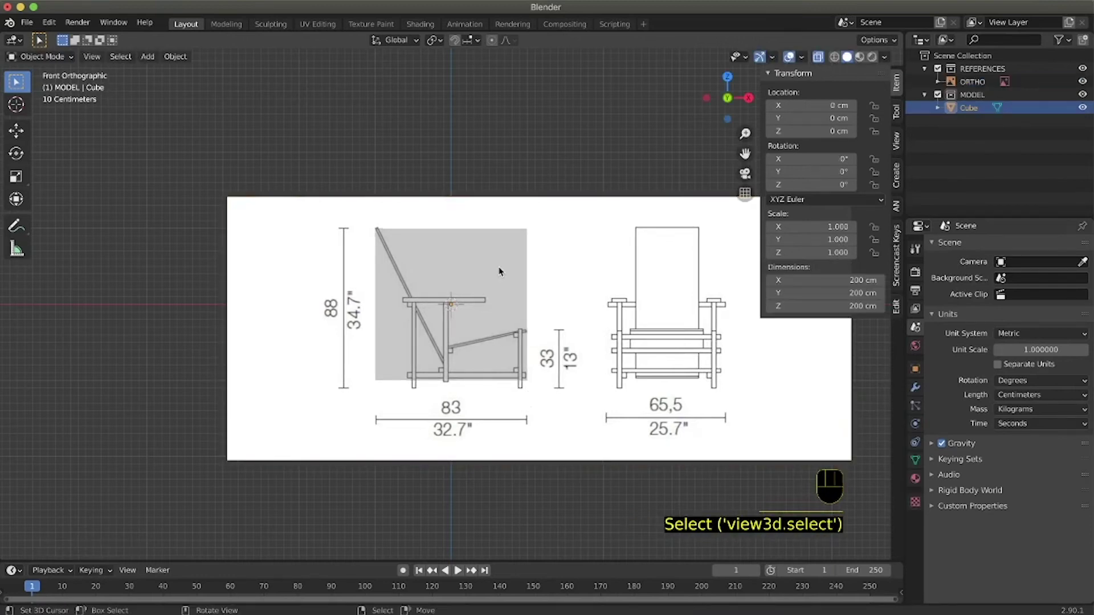
{"action": "middle_click_drag", "start_coordinate": [502, 281], "coordinate": [354, 275]}
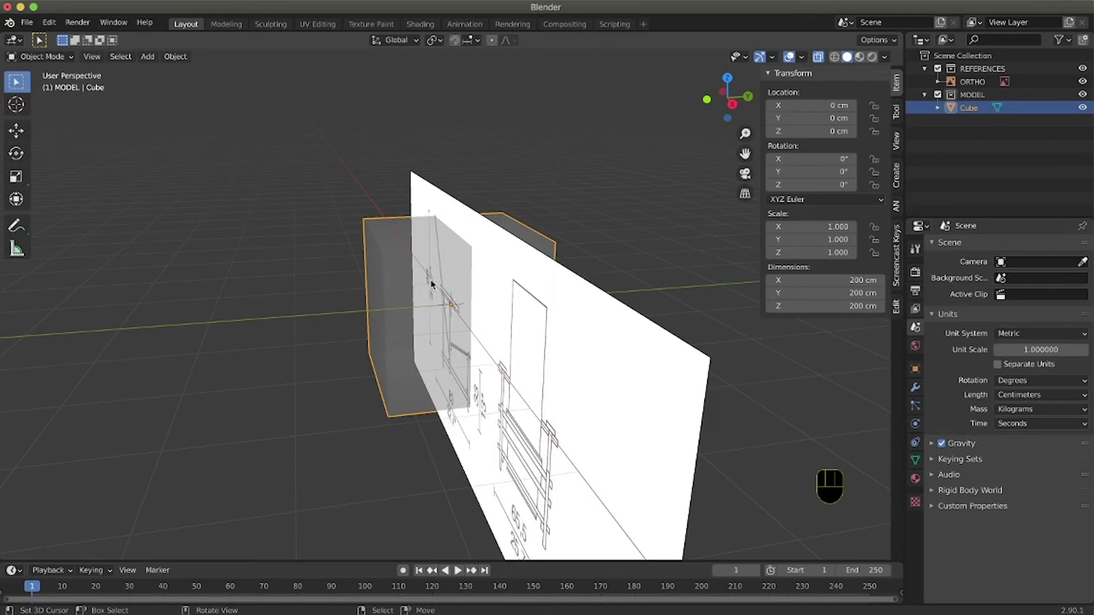
{"action": "key", "text": "x"}
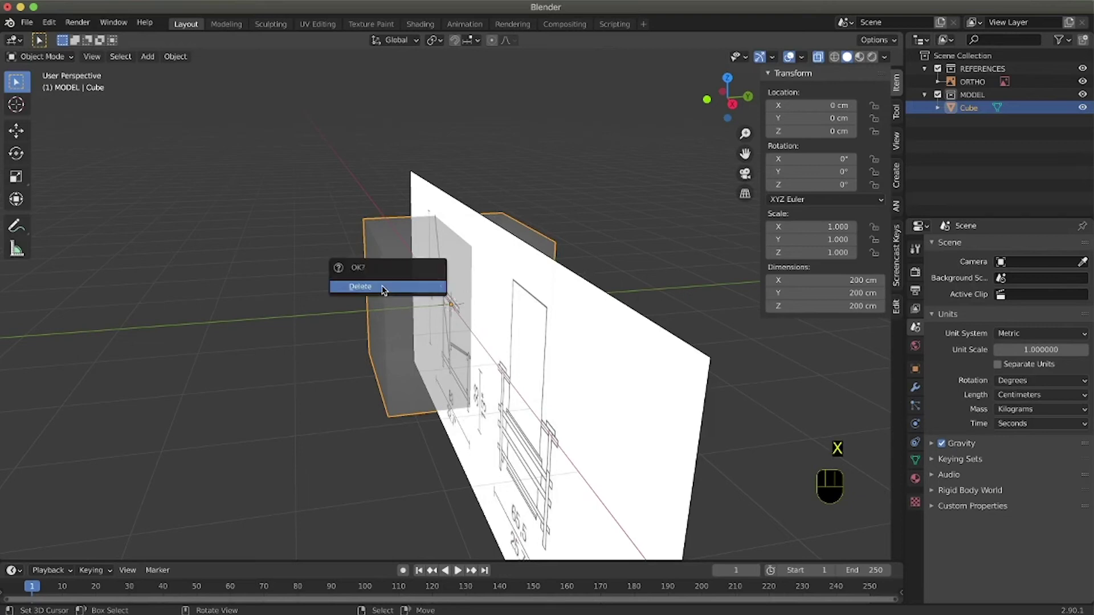
{"action": "left_click", "coordinate": [382, 290]}
{"action": "scroll", "coordinate": [383, 289], "scroll_direction": "left", "scroll_amount": 10}
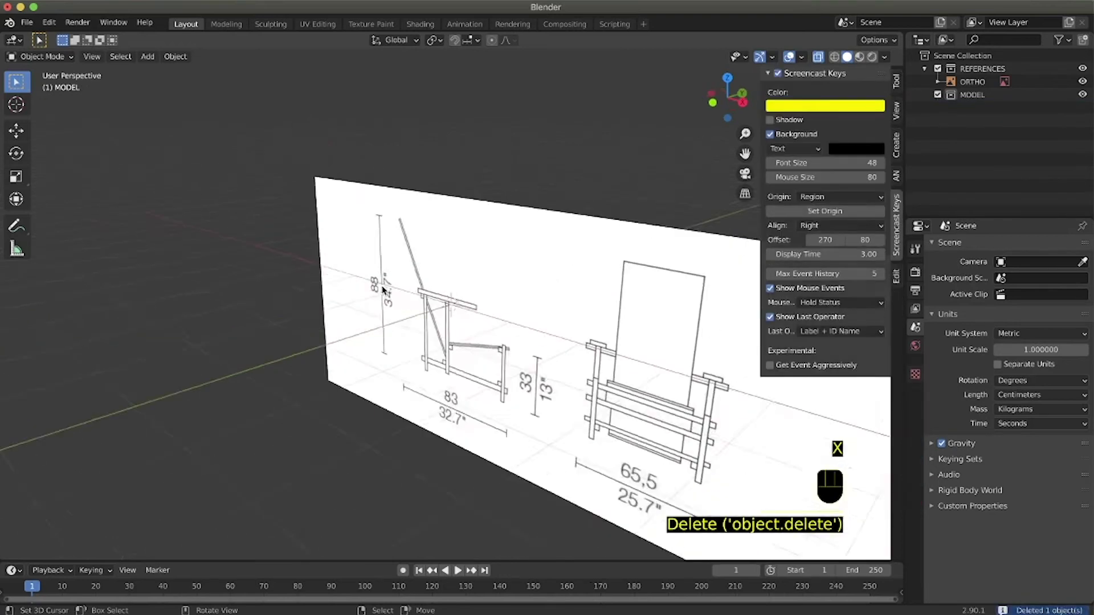
{"action": "key", "text": "KP_1"}
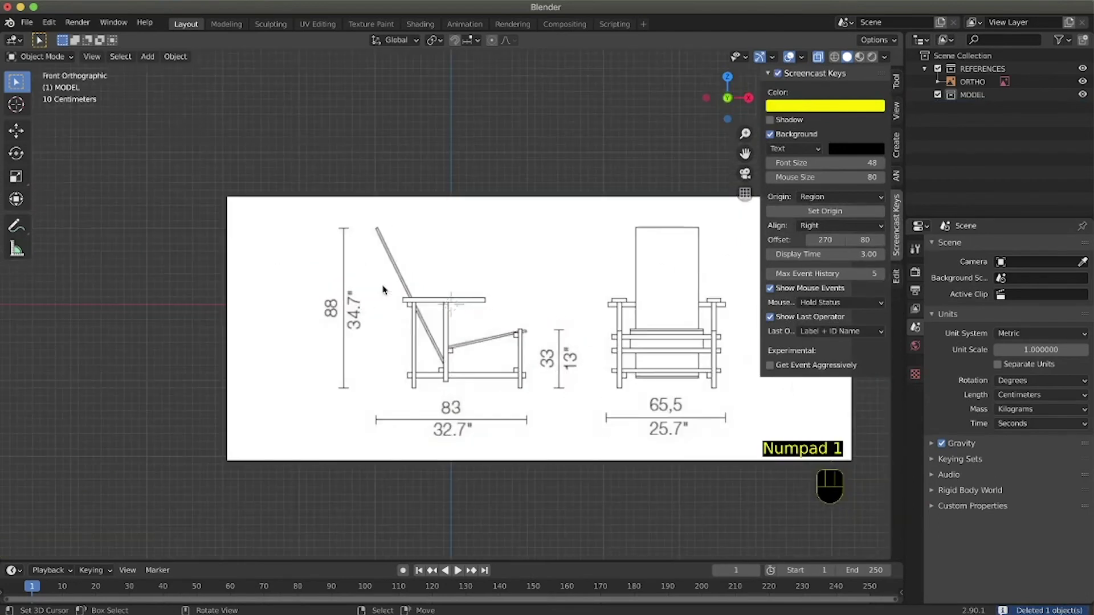
{"action": "right_click", "coordinate": [528, 393]}
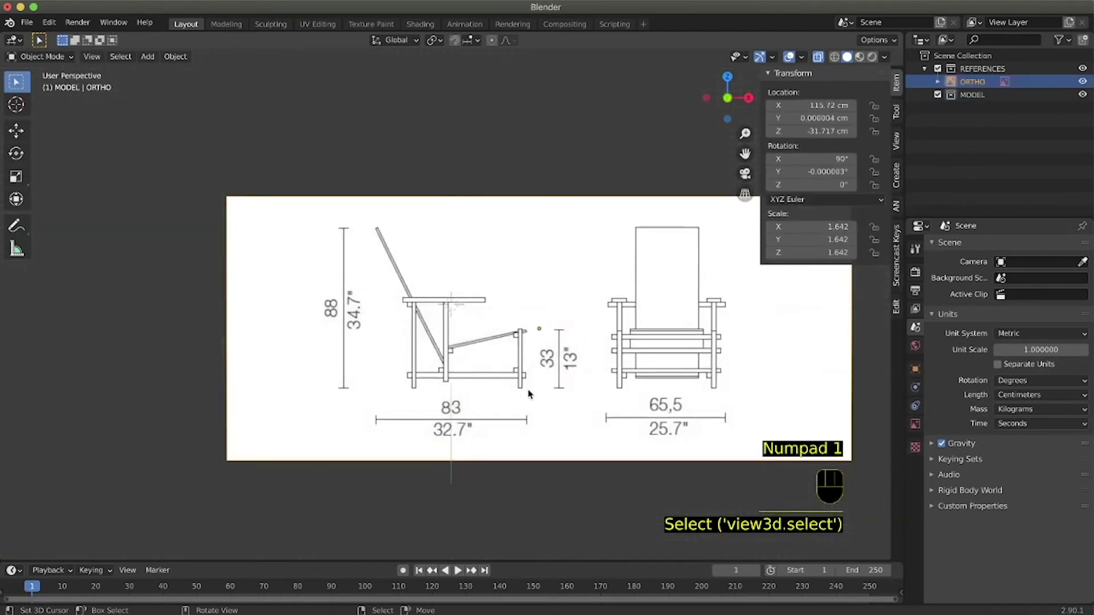
- Examine the ORTHO image's placement relative to the world axes from several angles, finishing in the front orthographic view
{"action": "scroll", "coordinate": [525, 387], "scroll_direction": "up", "scroll_amount": 1}
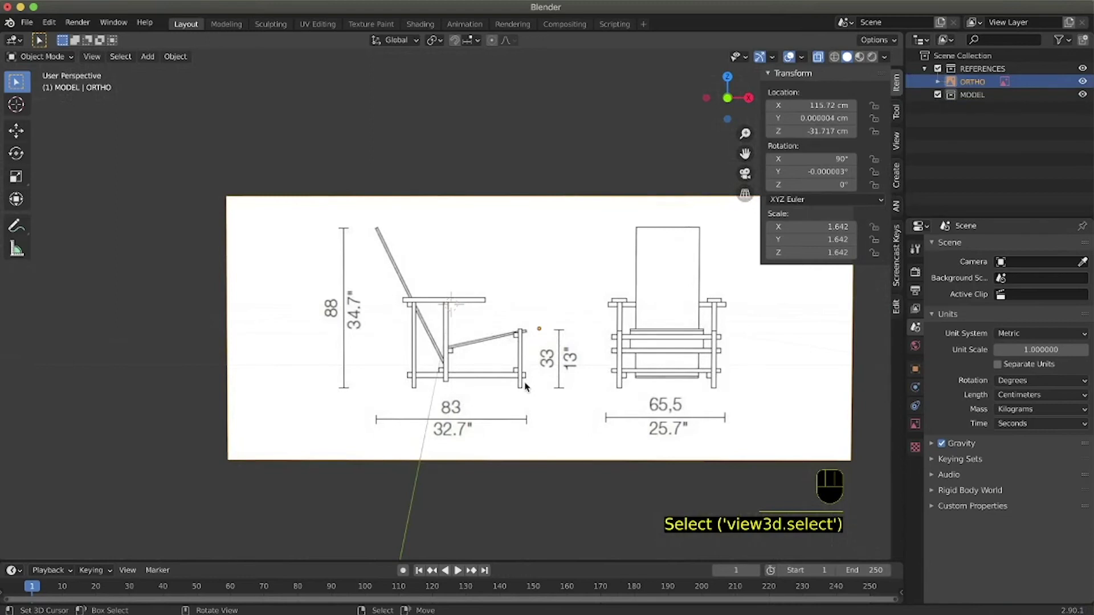
{"action": "key", "text": "KP_1"}
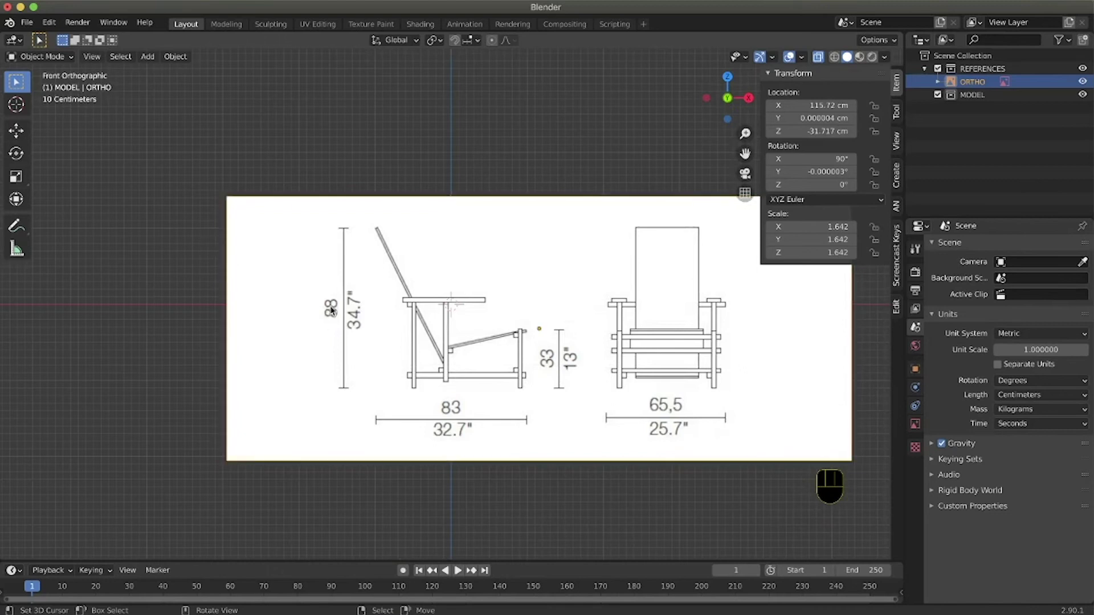
{"action": "scroll", "coordinate": [332, 311], "scroll_direction": "right", "scroll_amount": 5}
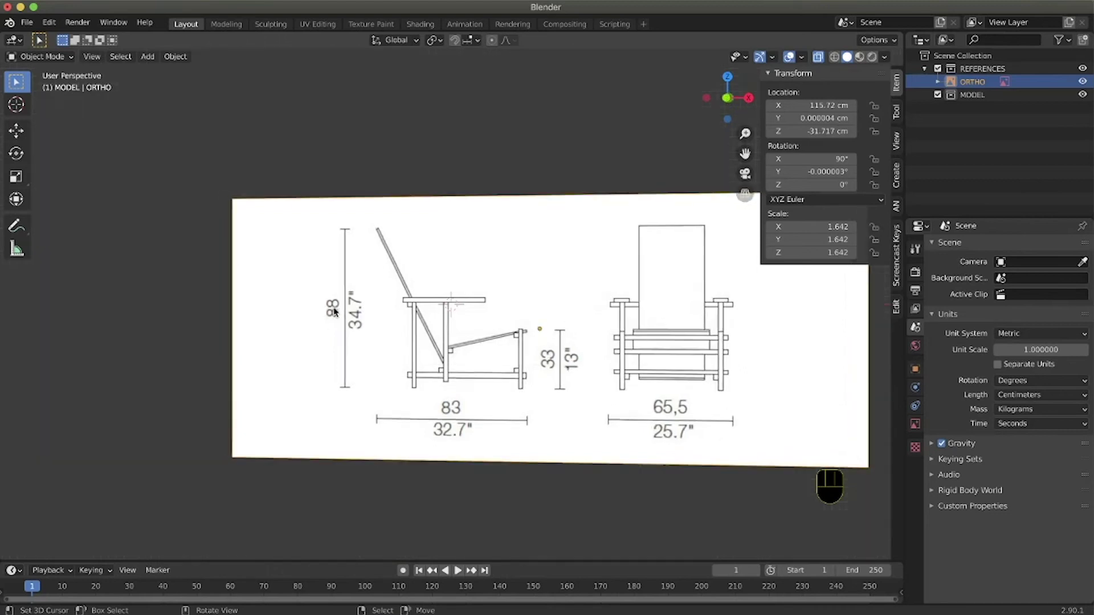
{"action": "scroll", "coordinate": [333, 311], "scroll_direction": "left", "scroll_amount": 5}
{"action": "scroll", "coordinate": [333, 312], "scroll_direction": "right", "scroll_amount": 15}
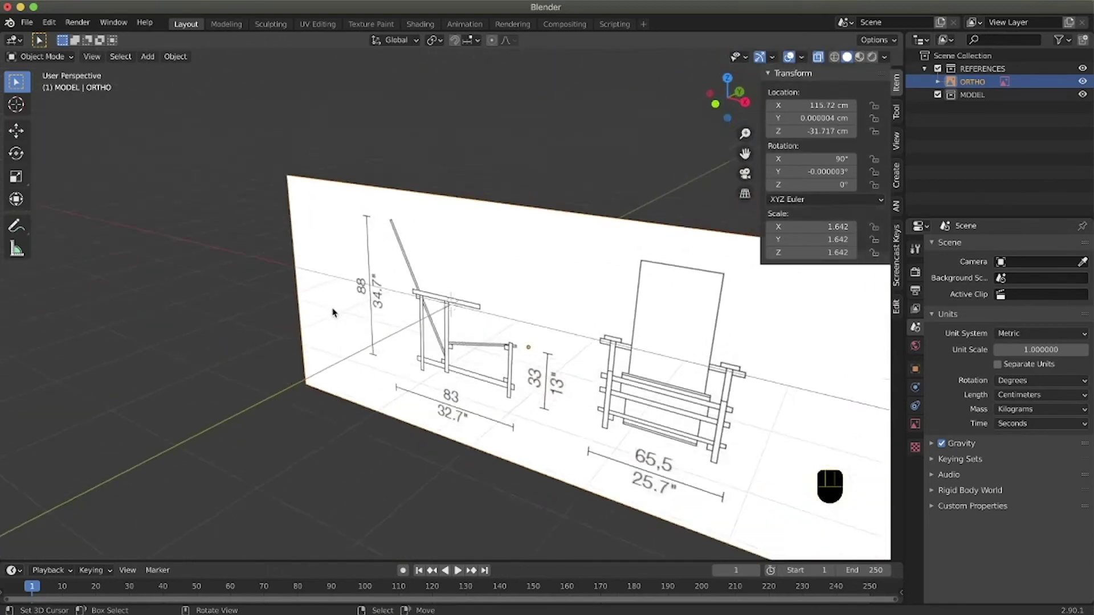
{"action": "scroll", "coordinate": [360, 295], "scroll_direction": "right", "scroll_amount": 15}
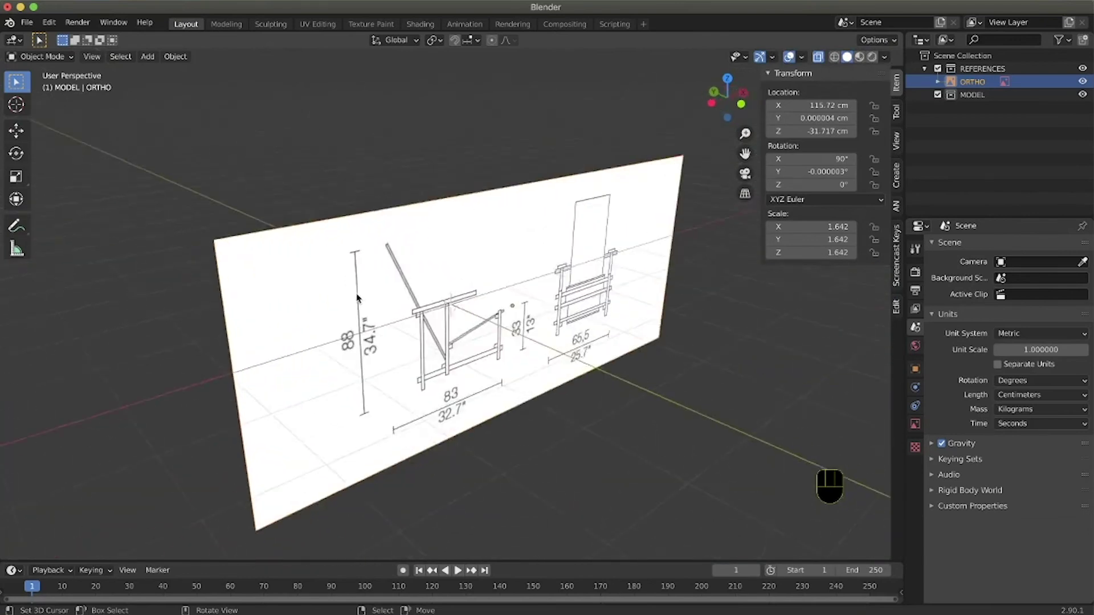
{"action": "scroll", "coordinate": [358, 296], "scroll_direction": "right", "scroll_amount": 10}
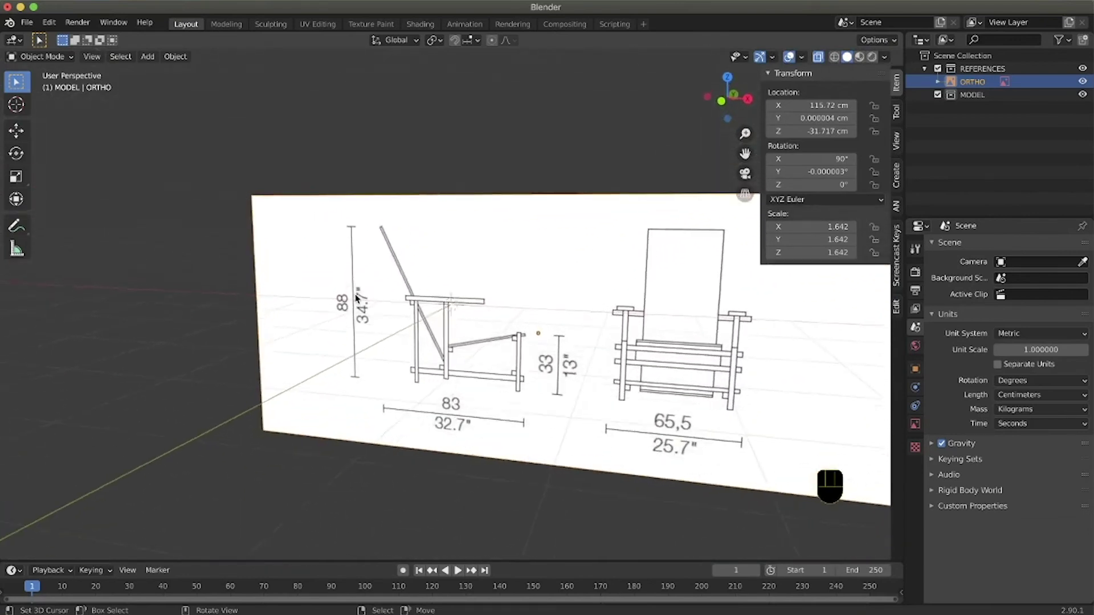
{"action": "scroll", "coordinate": [354, 299], "scroll_direction": "right", "scroll_amount": 3}
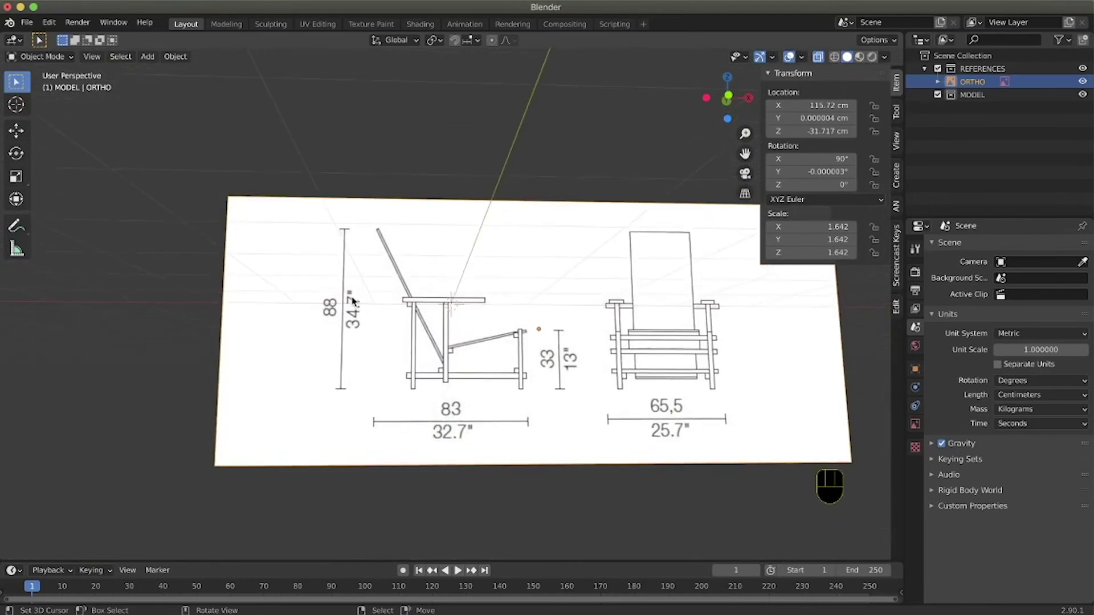
{"action": "key", "text": "KP_1"}
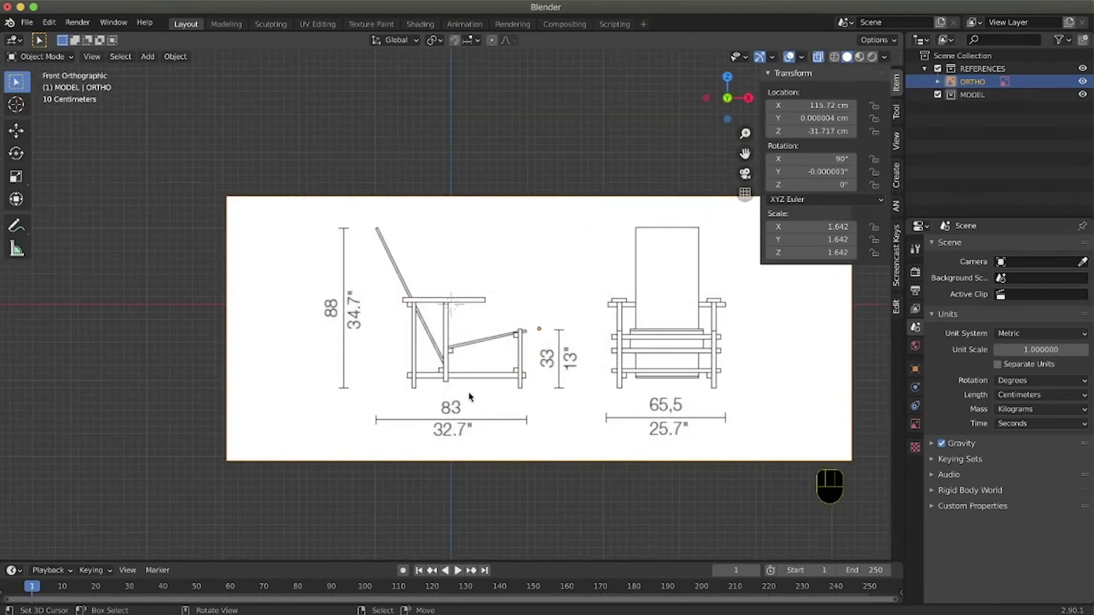
- Raise the ORTHO image along Z to about 79 cm, resting the drawn chair's feet on the red ground axis
{"action": "key", "text": "g"}
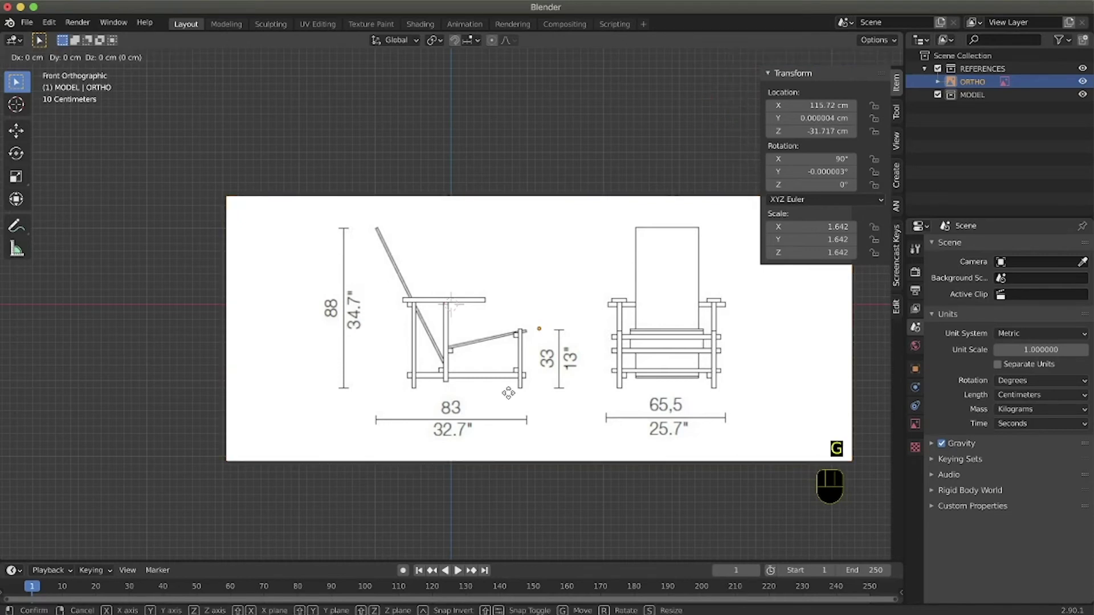
{"action": "key", "text": "z"}
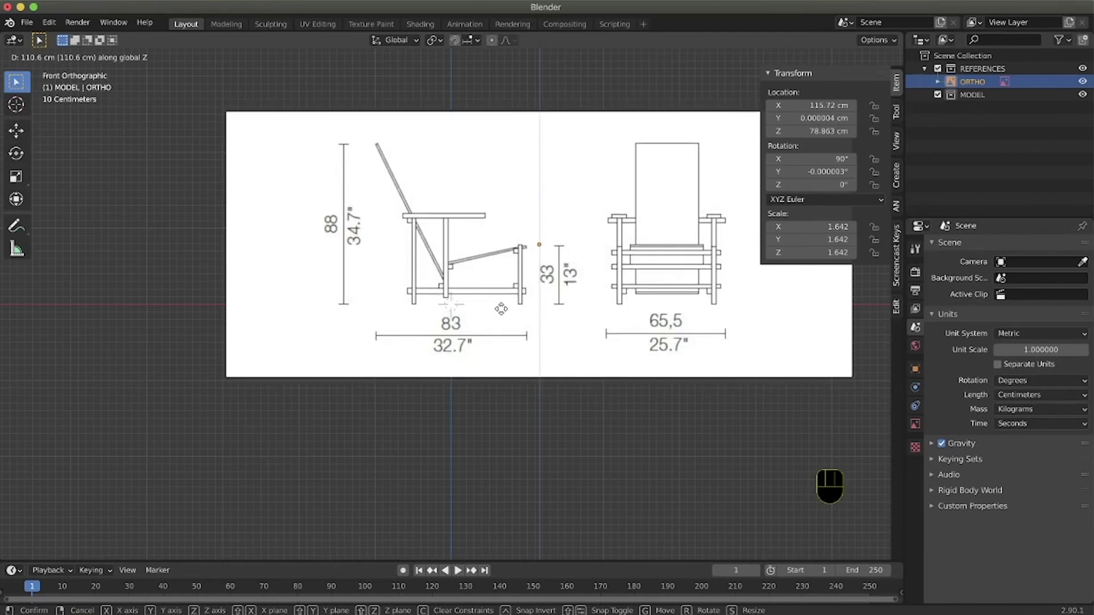
{"action": "left_click", "coordinate": [501, 310]}
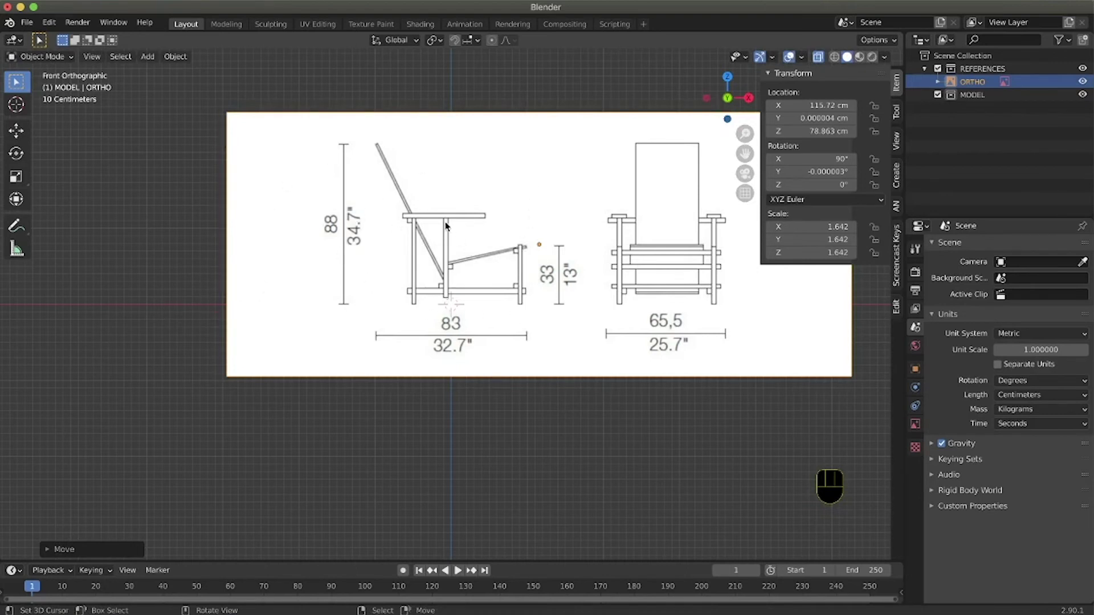
- Turn on transparency for the ORTHO image and lower its opacity to about 0.47
{"action": "left_click", "coordinate": [358, 260]}
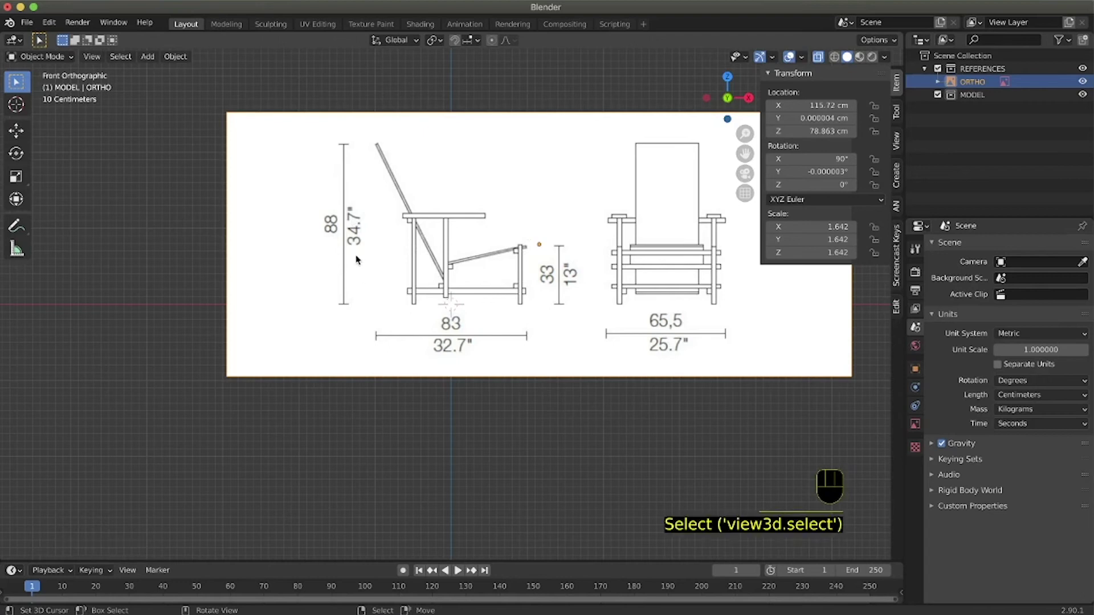
{"action": "left_click", "coordinate": [915, 426]}
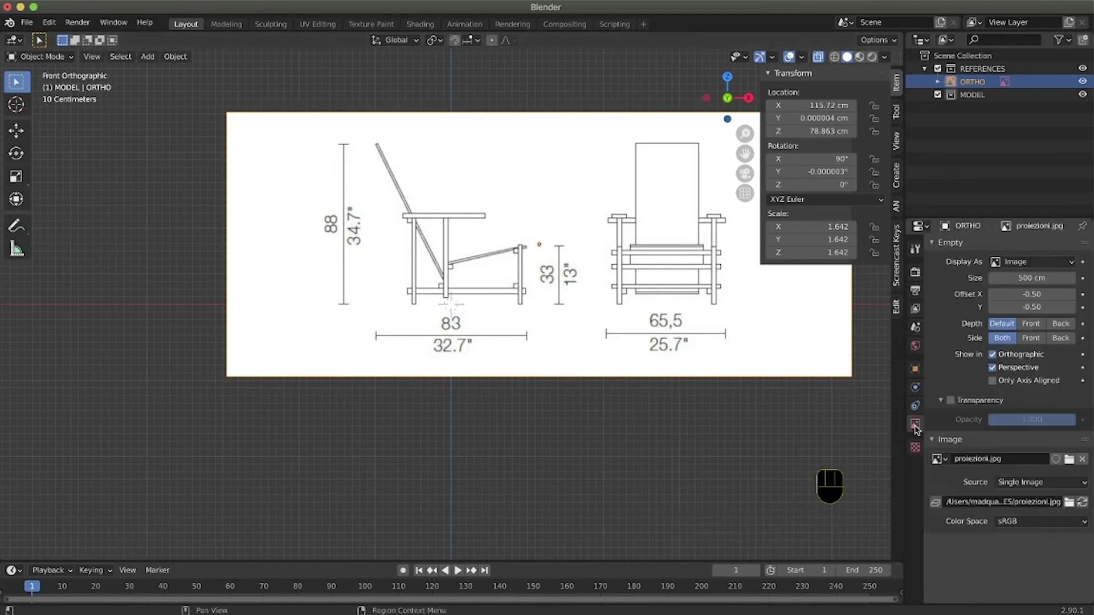
{"action": "left_click", "coordinate": [950, 401]}
{"action": "left_click_drag", "start_coordinate": [1059, 419], "coordinate": [1031, 422]}
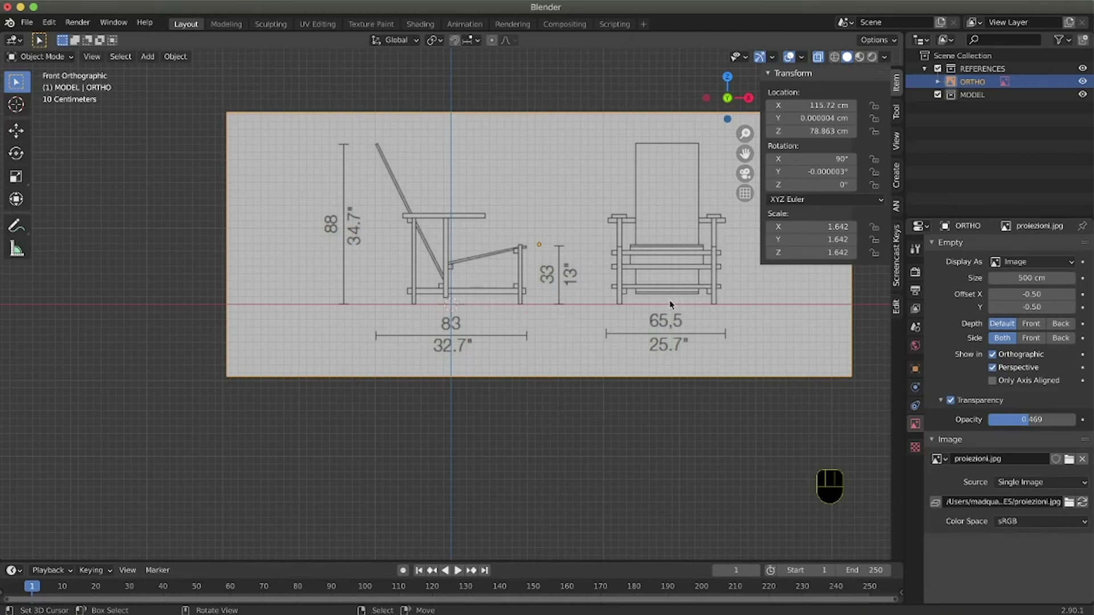
- Move the ORTHO image along X to about -166 cm, centring the front-view chair on the vertical world axis
{"action": "left_click", "coordinate": [680, 286]}
{"action": "key", "text": "g"}
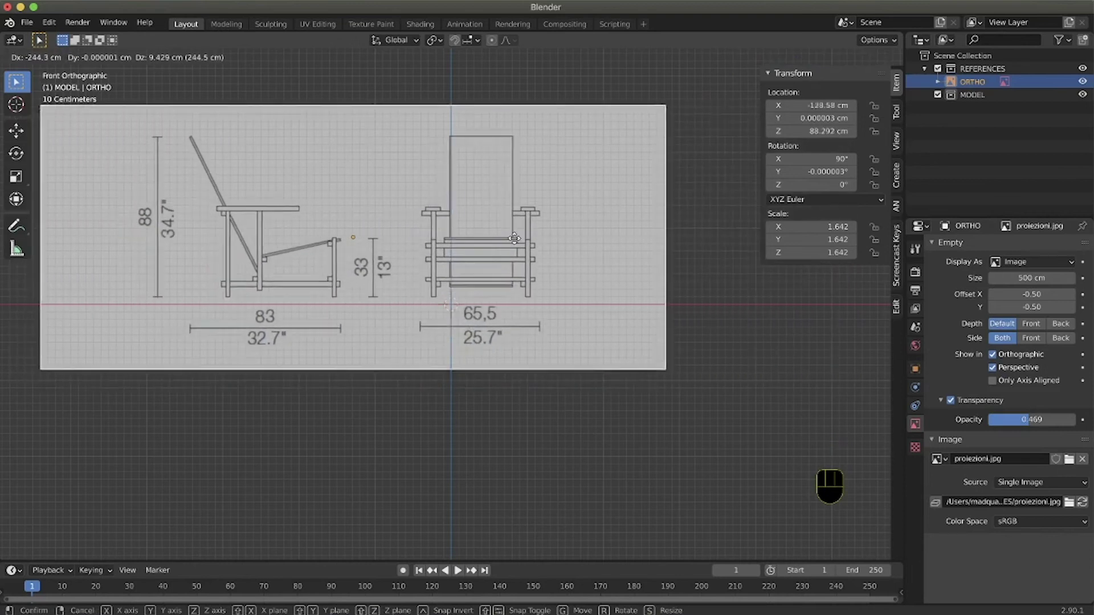
{"action": "key", "text": "x"}
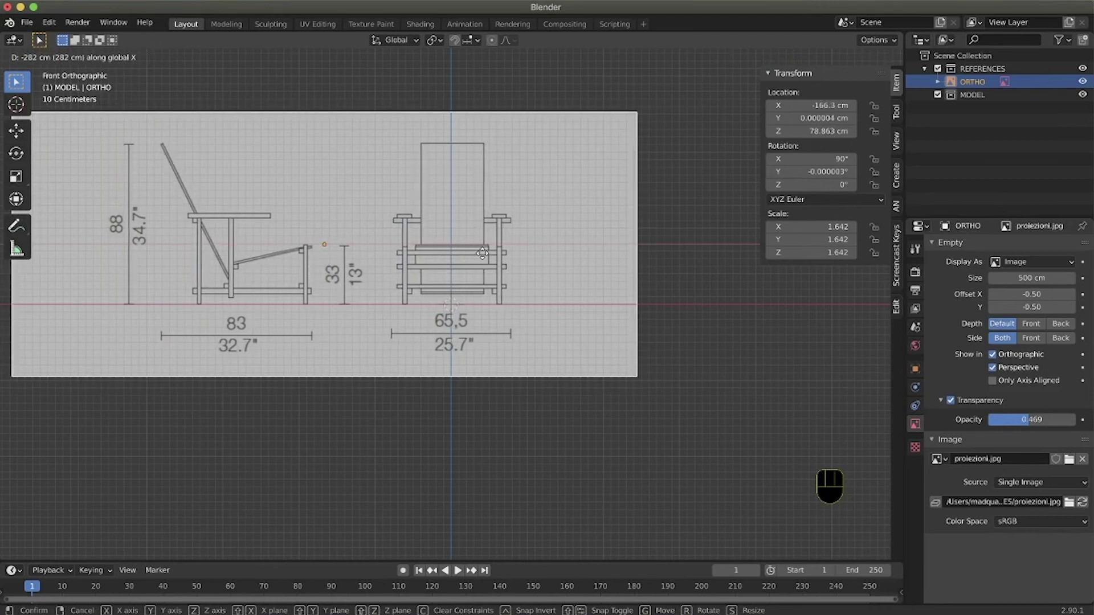
{"action": "left_click", "coordinate": [482, 253]}
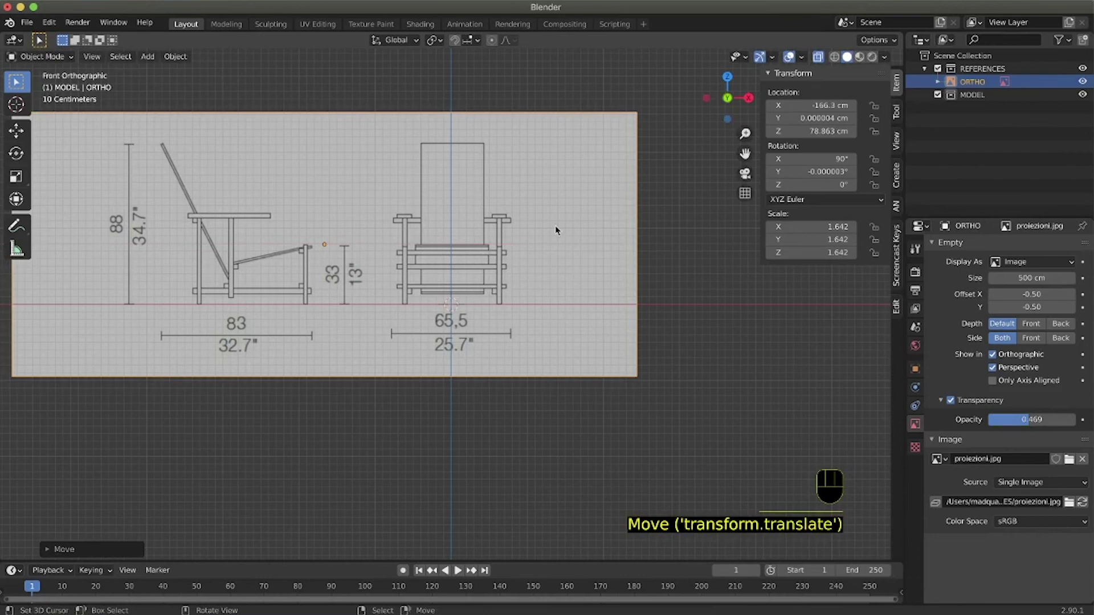
- Duplicate the ORTHO reference image in place, keeping the copy at the original's location
{"action": "middle_click_drag", "start_coordinate": [540, 230], "coordinate": [521, 292]}
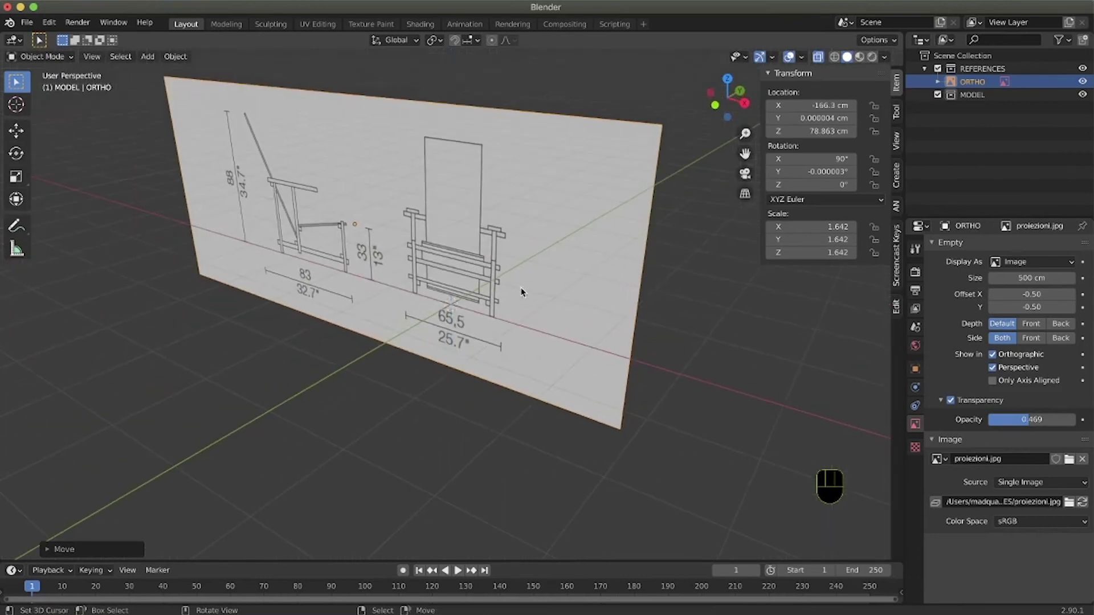
{"action": "left_click", "coordinate": [530, 257]}
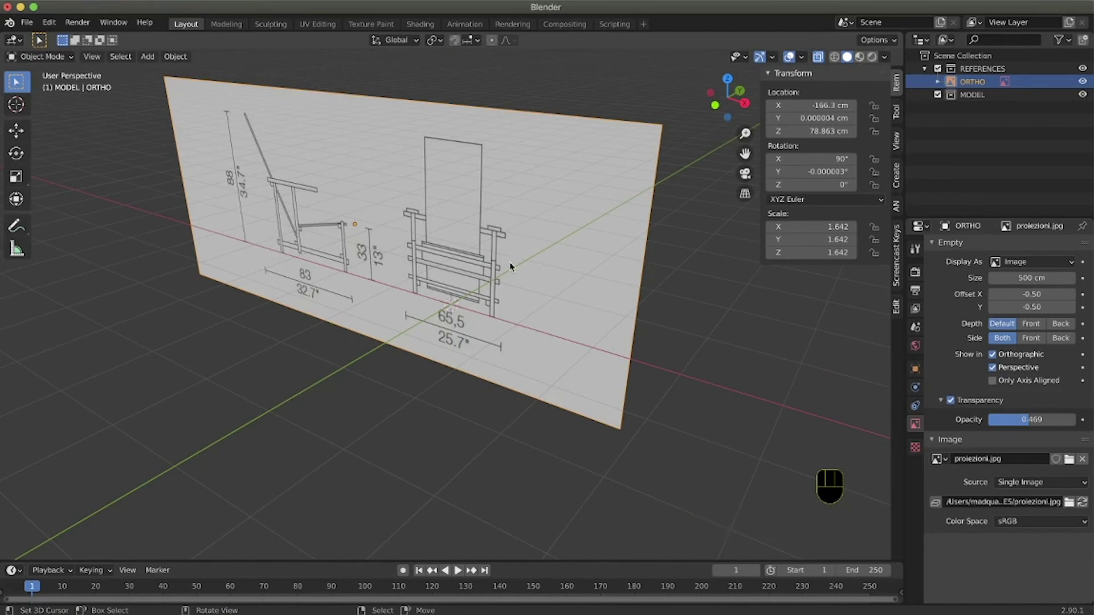
{"action": "key", "text": "shift+d"}
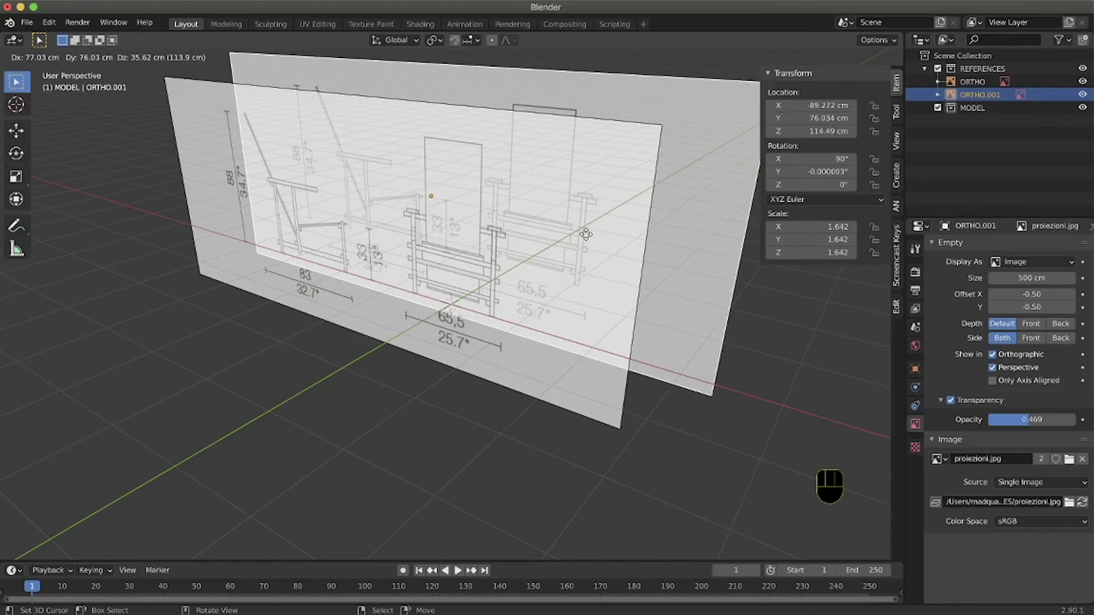
{"action": "right_click", "coordinate": [585, 234]}
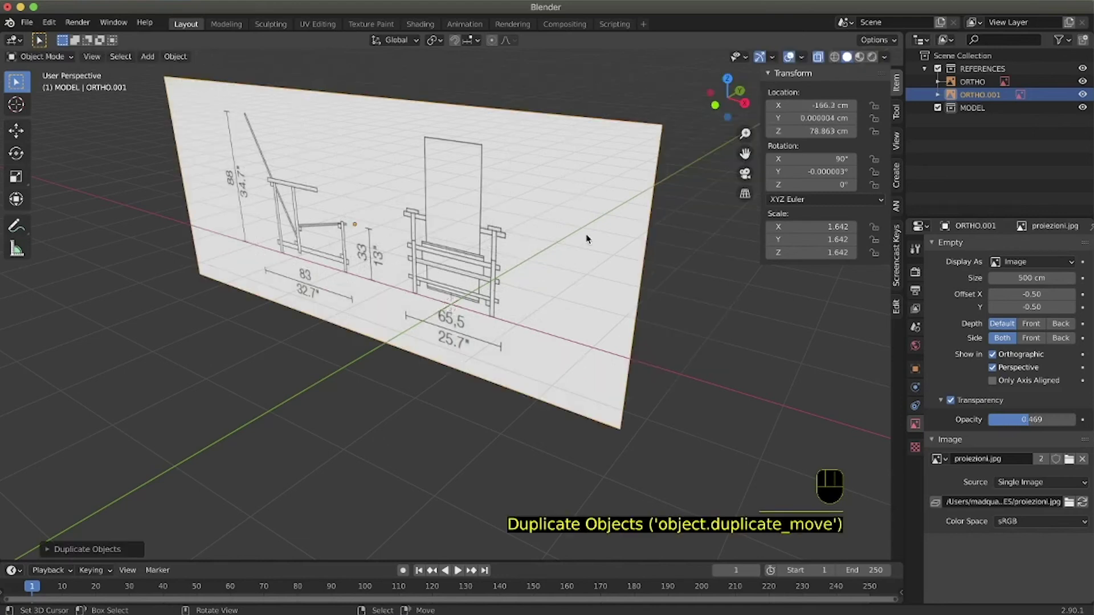
- Rename the original ORTHO image as ORTHO_front
{"action": "double_click", "coordinate": [975, 82]}
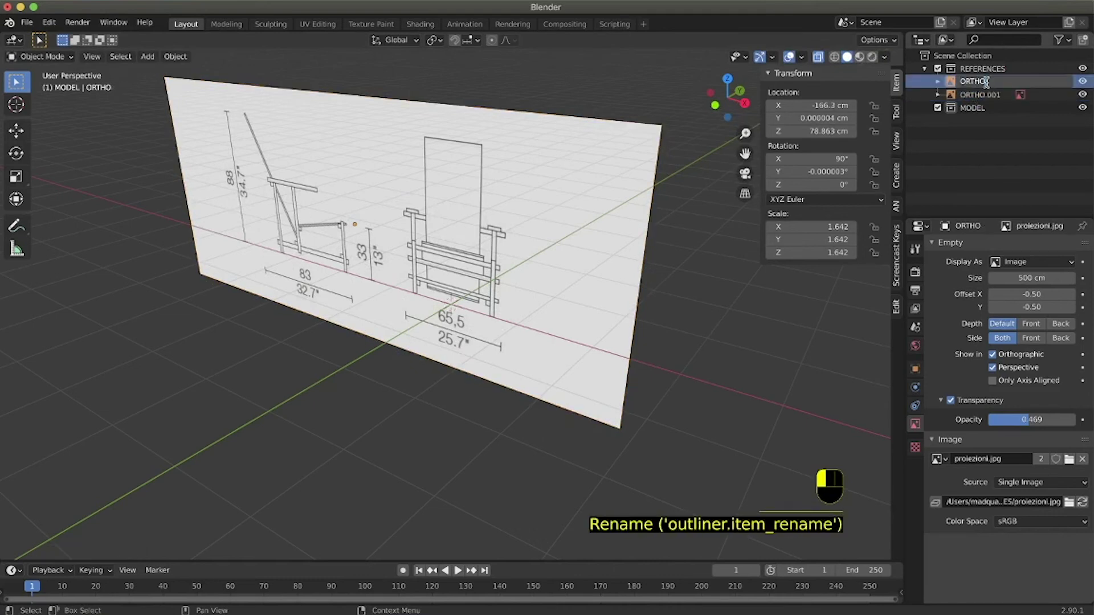
{"action": "type", "text": "_front"}
{"action": "key", "text": "Return"}
- Rename the duplicated reference image ORTHO.001 as ORTHO_side
{"action": "double_click", "coordinate": [992, 94]}
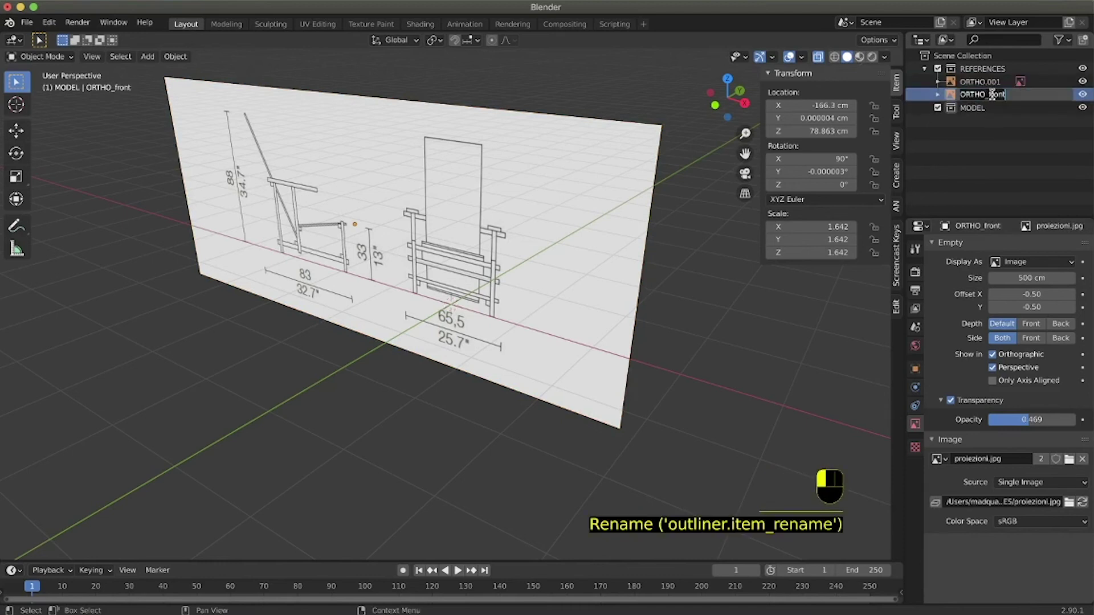
{"action": "double_click", "coordinate": [992, 82]}
{"action": "left_click_drag", "start_coordinate": [986, 80], "coordinate": [1059, 81]}
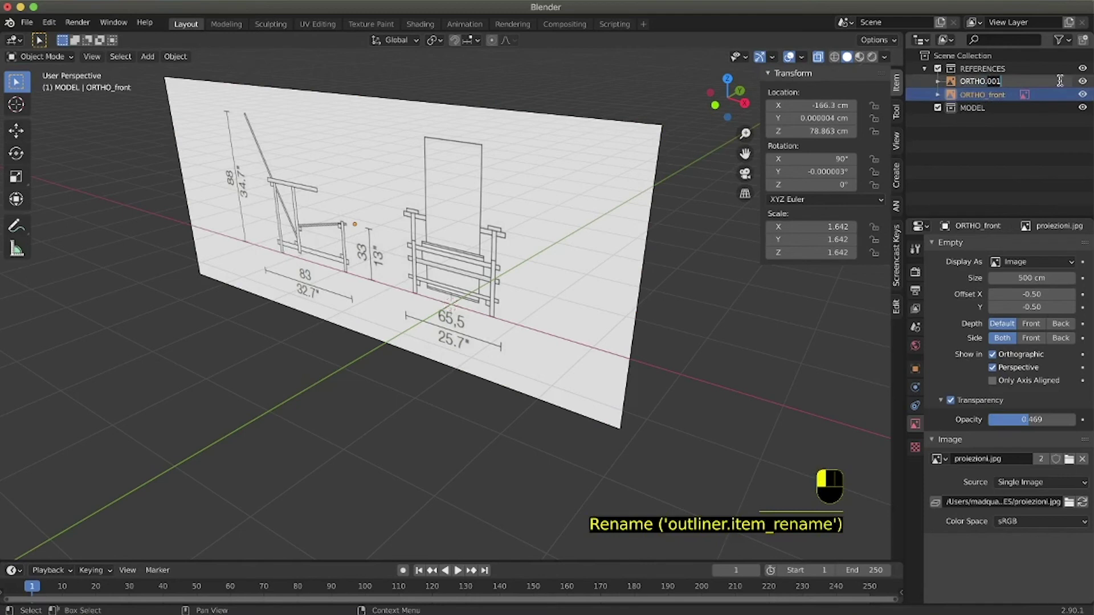
{"action": "key", "text": "BackSpace"}
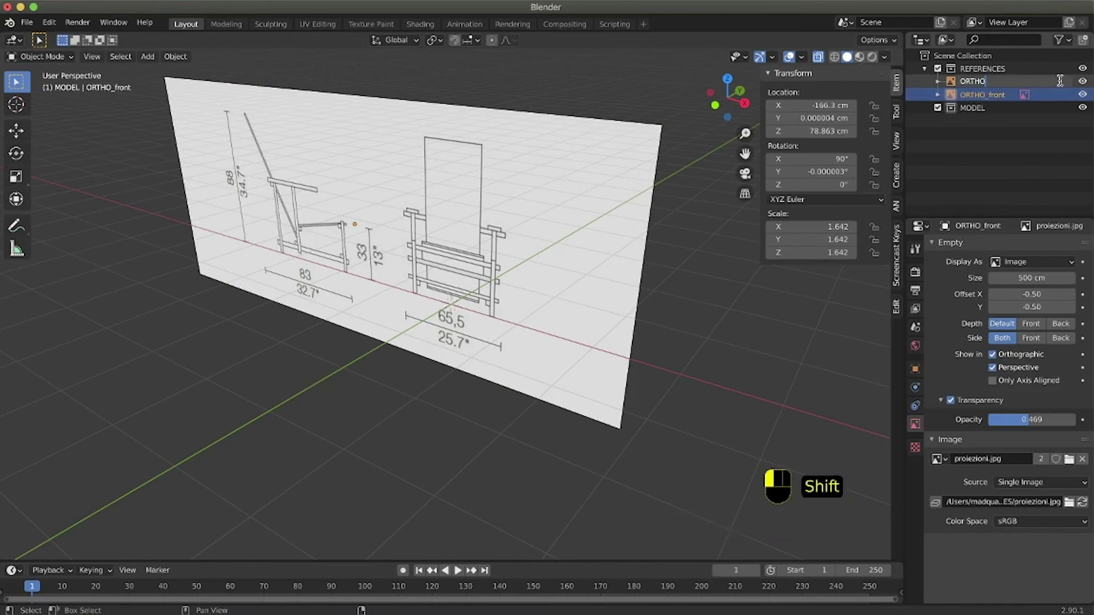
{"action": "type", "text": "_side"}
{"action": "key", "text": "Return"}
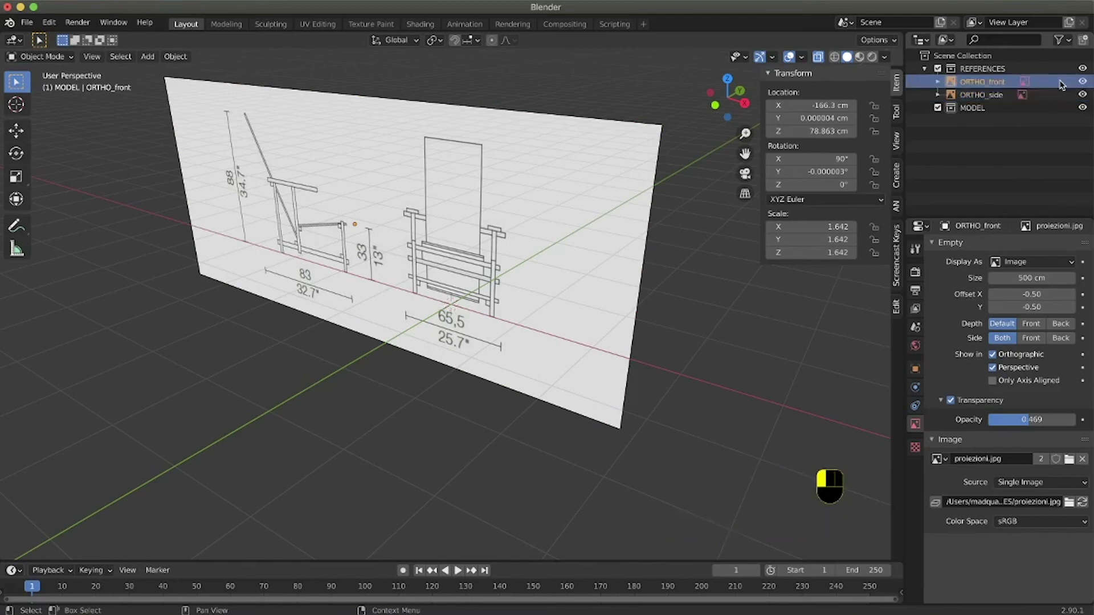
- Rotate the ORTHO_side image 90° about the global Z axis
{"action": "left_click", "coordinate": [996, 98]}
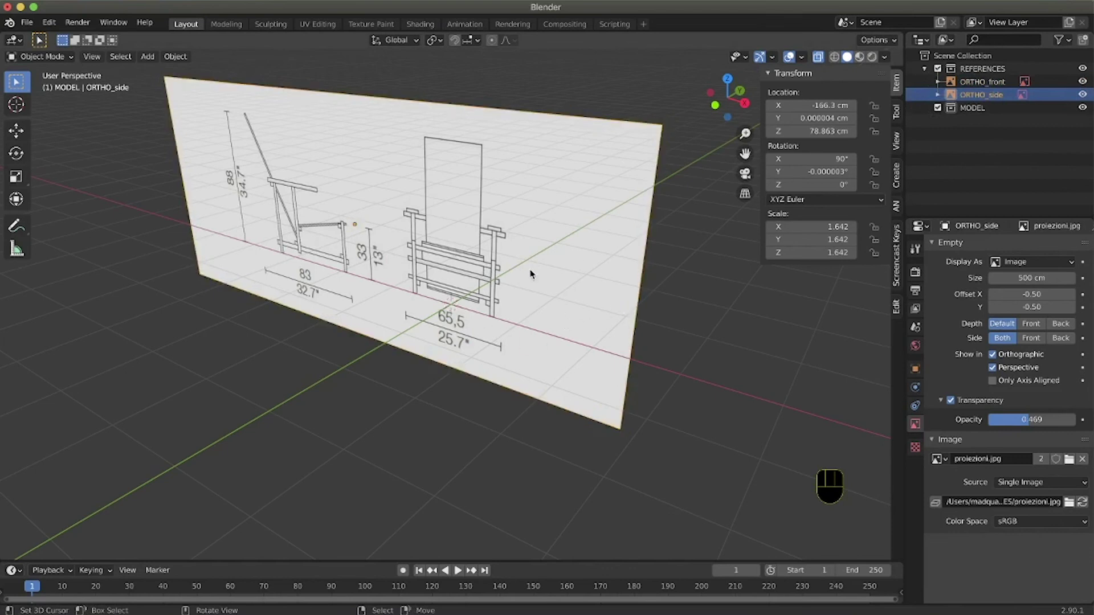
{"action": "key", "text": "r"}
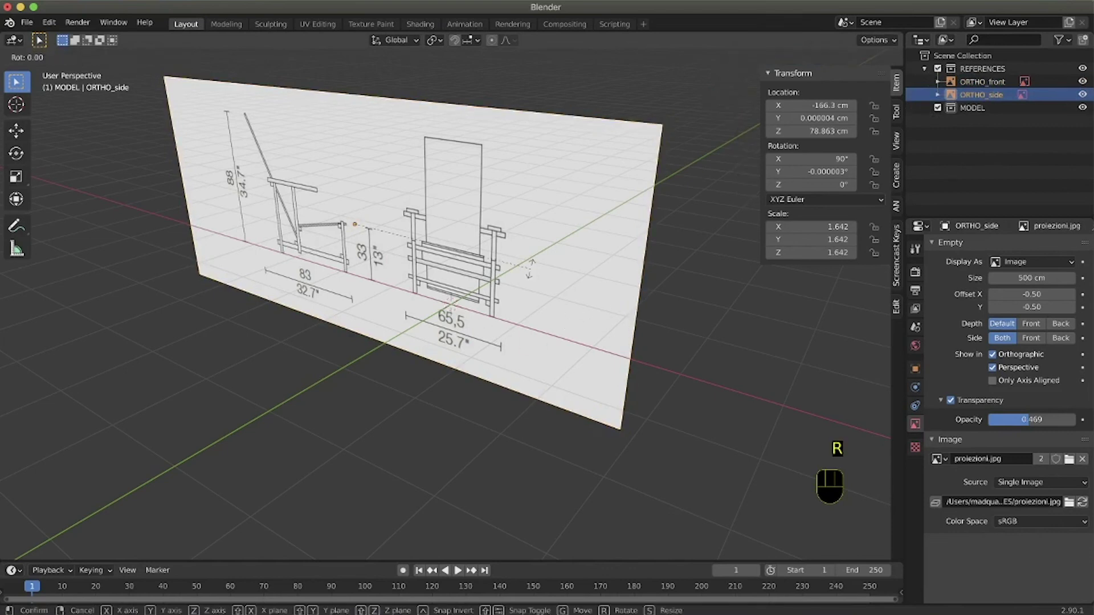
{"action": "key", "text": "z"}
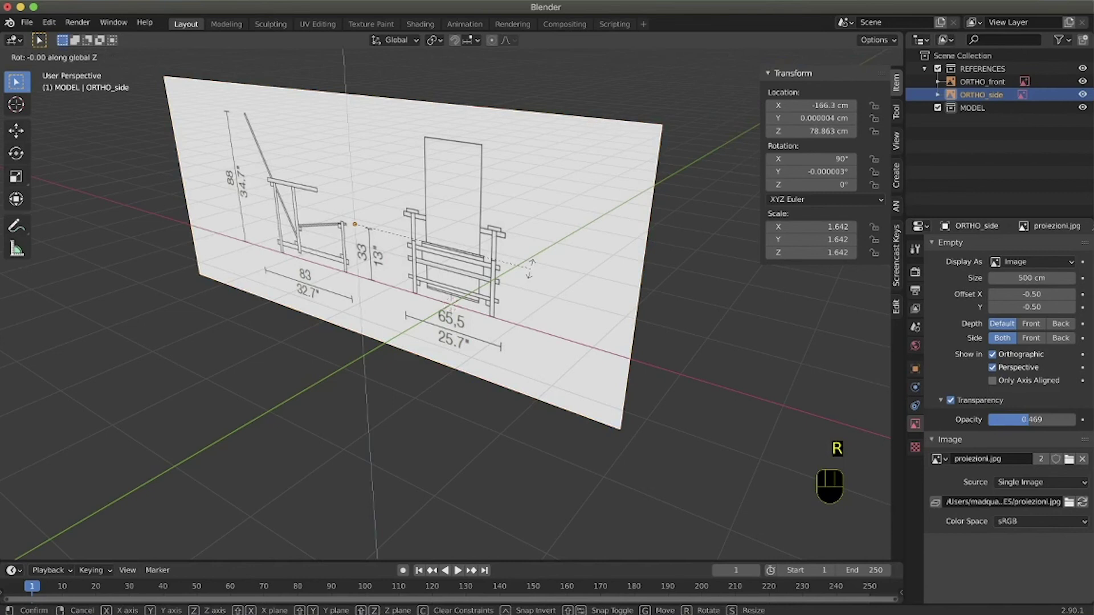
{"action": "type", "text": "90"}
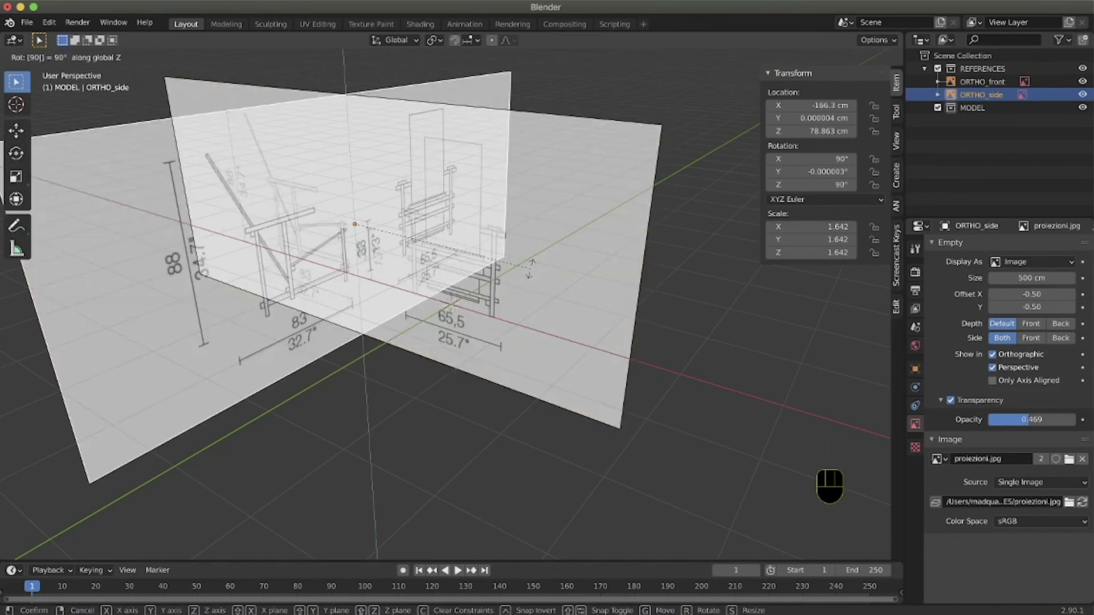
{"action": "key", "text": "Return"}
- Examine the ORTHO_side image's orientation relative to the front reference, in right orthographic view and from several perspective angles
{"action": "key", "text": "KP_3"}
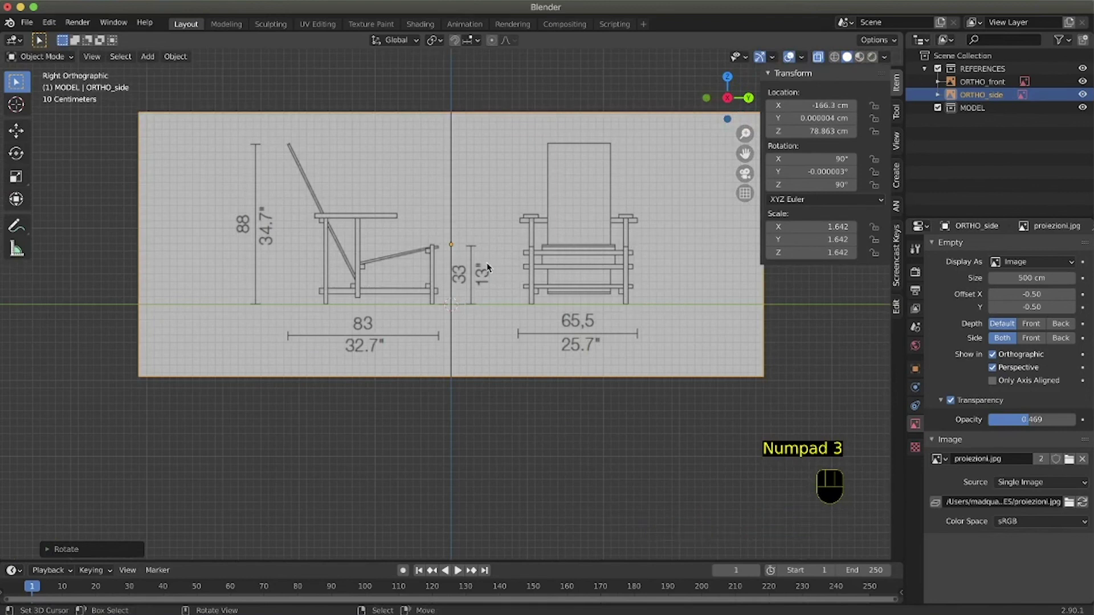
{"action": "middle_click_drag", "start_coordinate": [487, 268], "coordinate": [197, 138]}
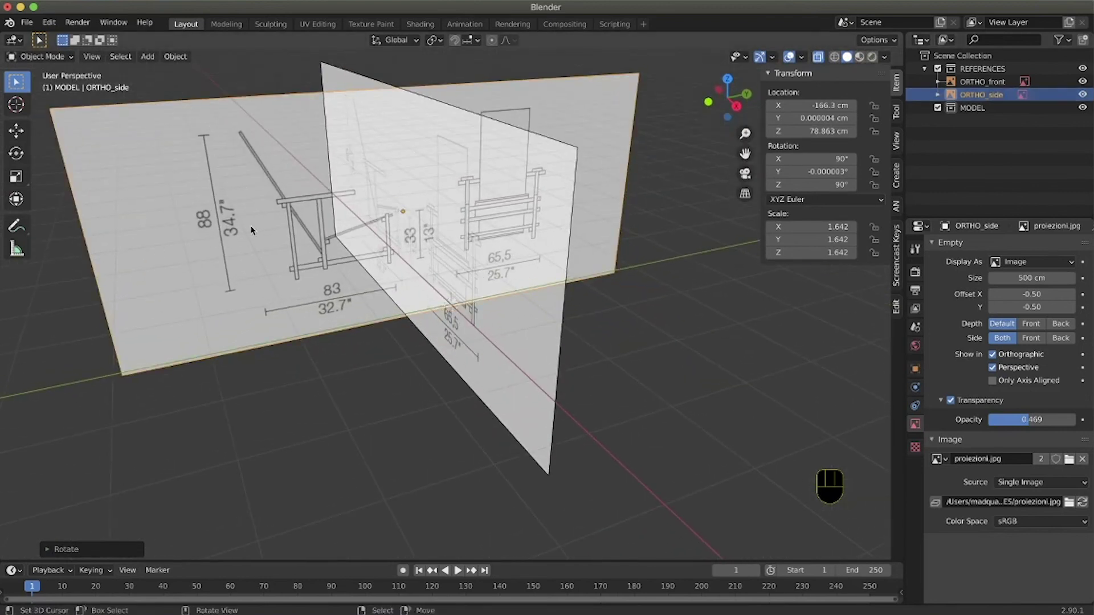
{"action": "key", "text": "KP_3"}
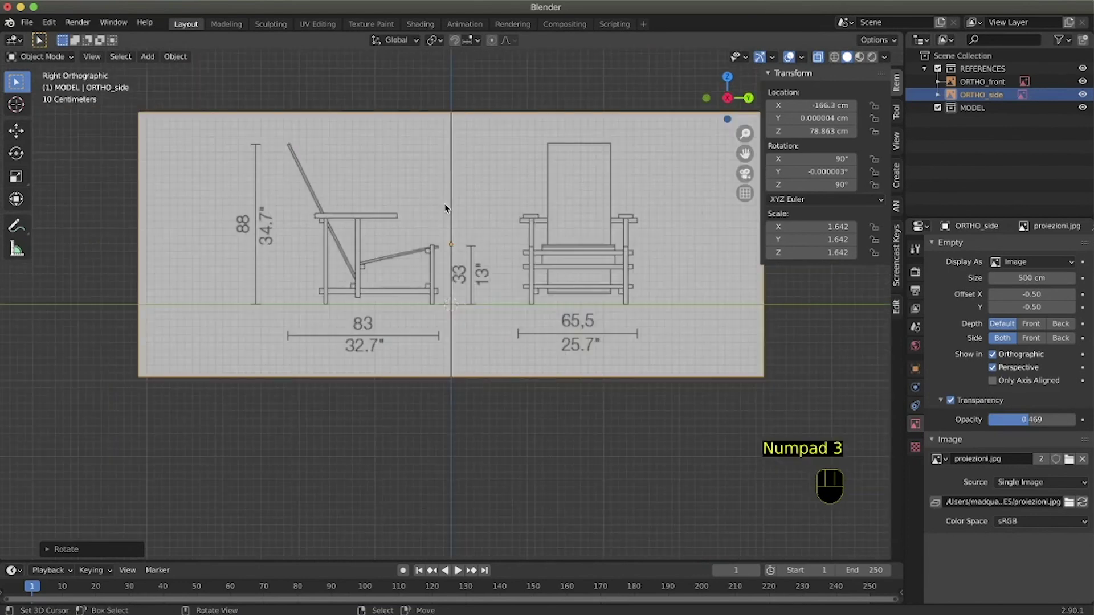
{"action": "scroll", "coordinate": [444, 207], "scroll_direction": "right", "scroll_amount": 3}
{"action": "scroll", "coordinate": [446, 208], "scroll_direction": "left", "scroll_amount": 12}
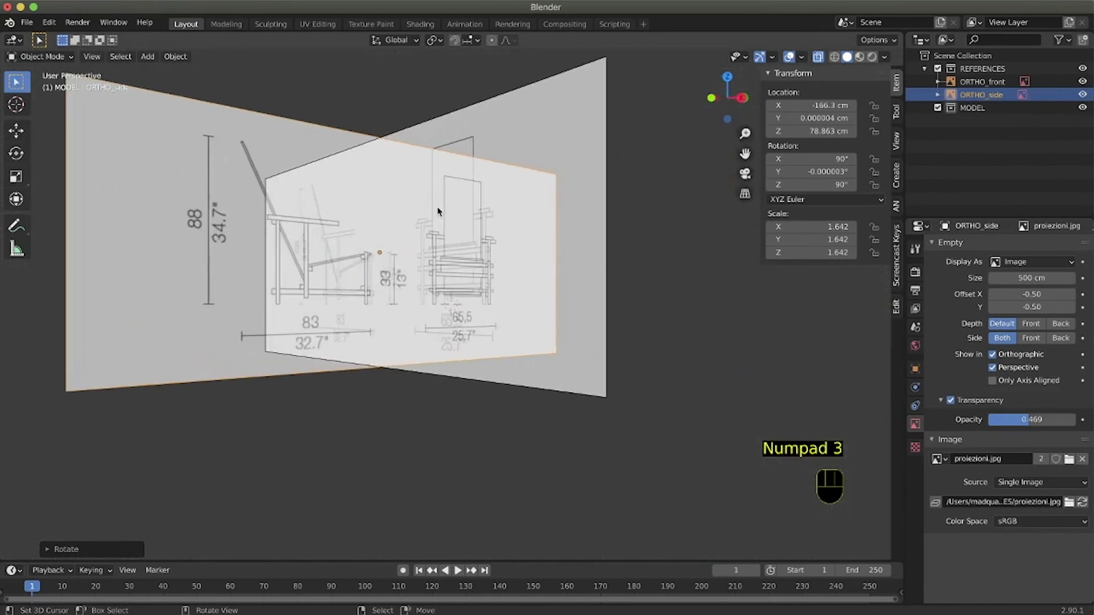
{"action": "scroll", "coordinate": [444, 213], "scroll_direction": "left", "scroll_amount": 4}
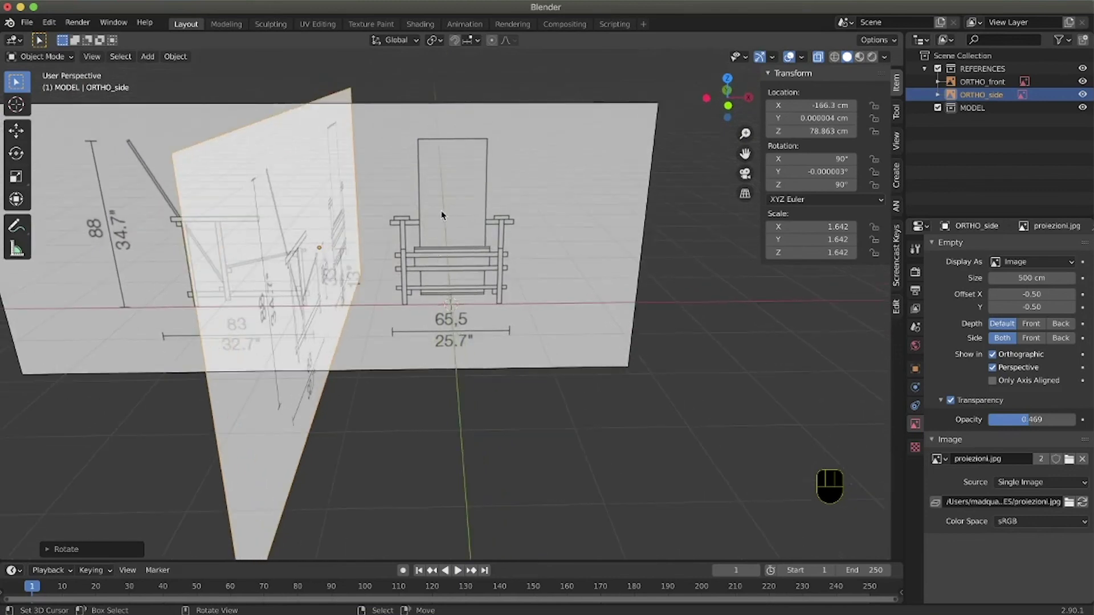
{"action": "scroll", "coordinate": [416, 244], "scroll_direction": "left", "scroll_amount": 5}
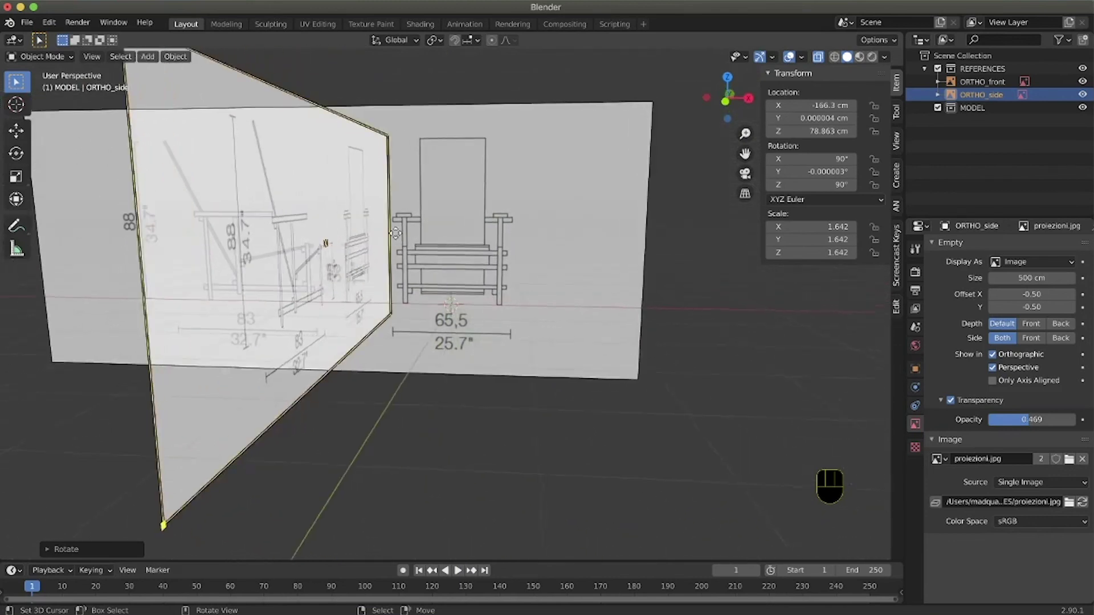
{"action": "scroll", "coordinate": [398, 237], "scroll_direction": "left", "scroll_amount": 2}
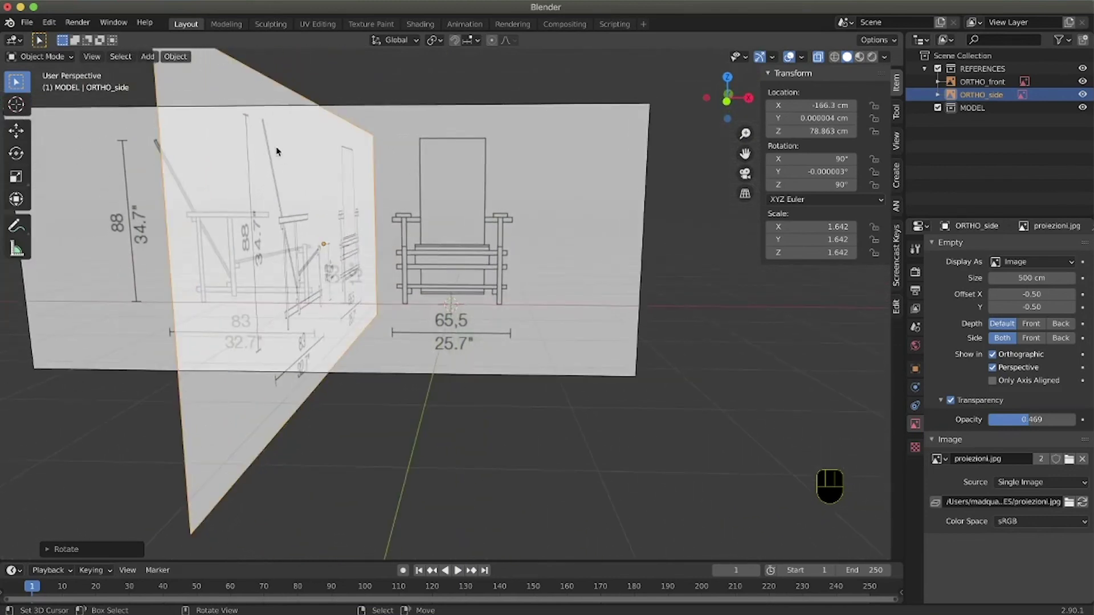
{"action": "scroll", "coordinate": [377, 331], "scroll_direction": "right", "scroll_amount": 5}
{"action": "scroll", "coordinate": [378, 331], "scroll_direction": "up", "scroll_amount": 5}
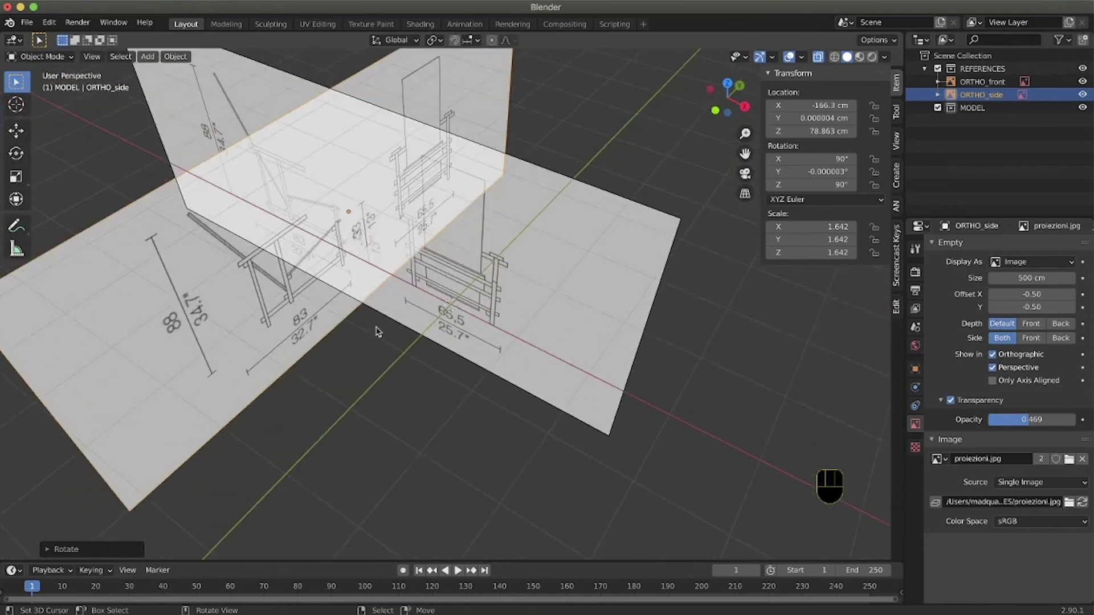
- Rotate the ORTHO_side image a further 180° about the global Z axis
{"action": "left_click", "coordinate": [238, 326]}
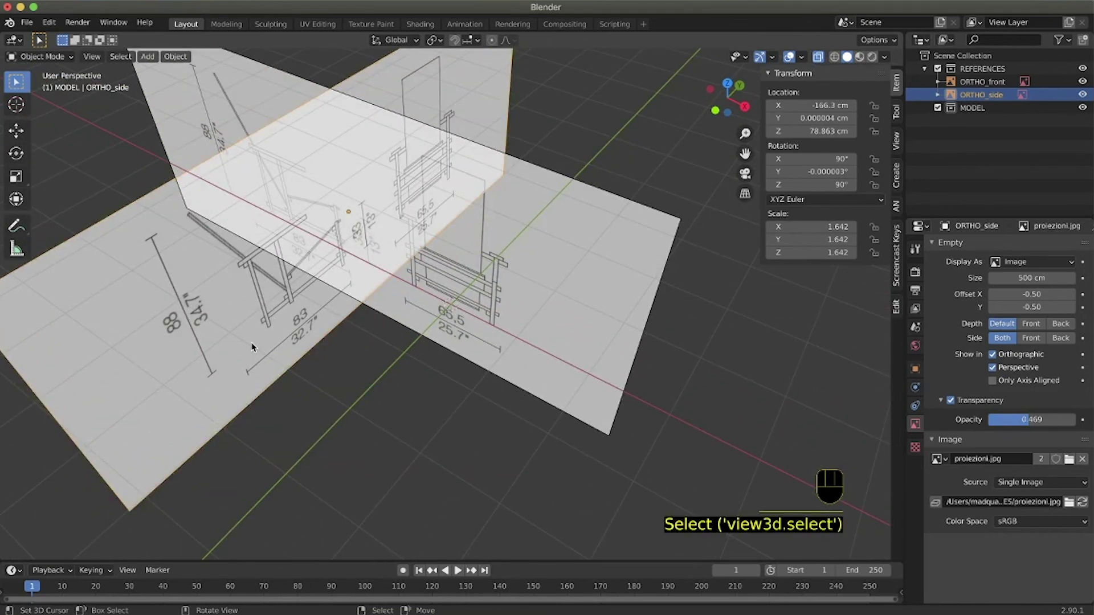
{"action": "key", "text": "r"}
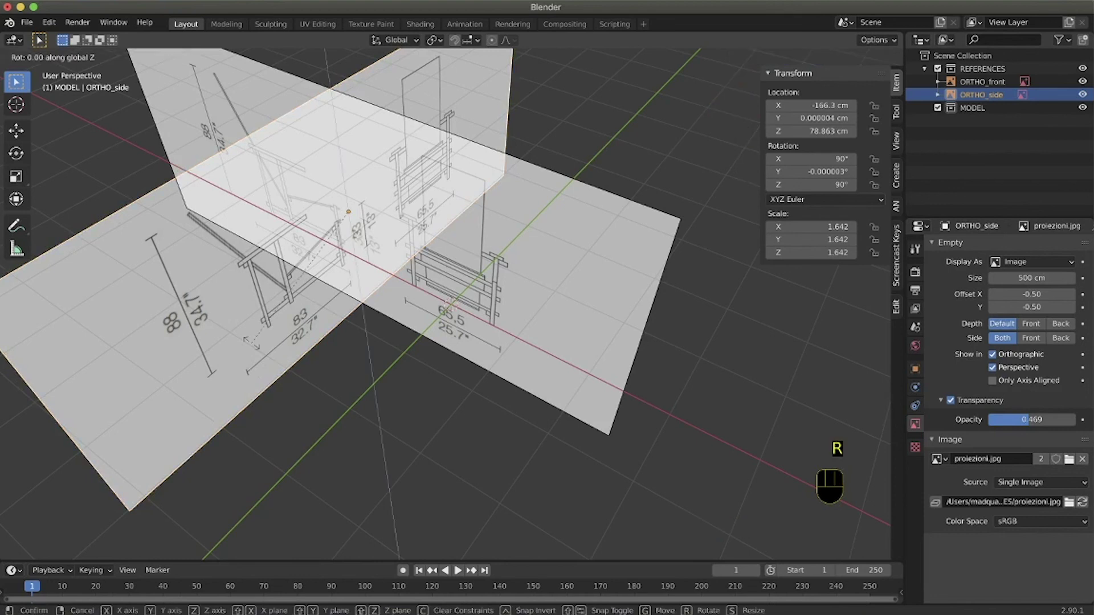
{"action": "type", "text": "180"}
{"action": "key", "text": "Return"}
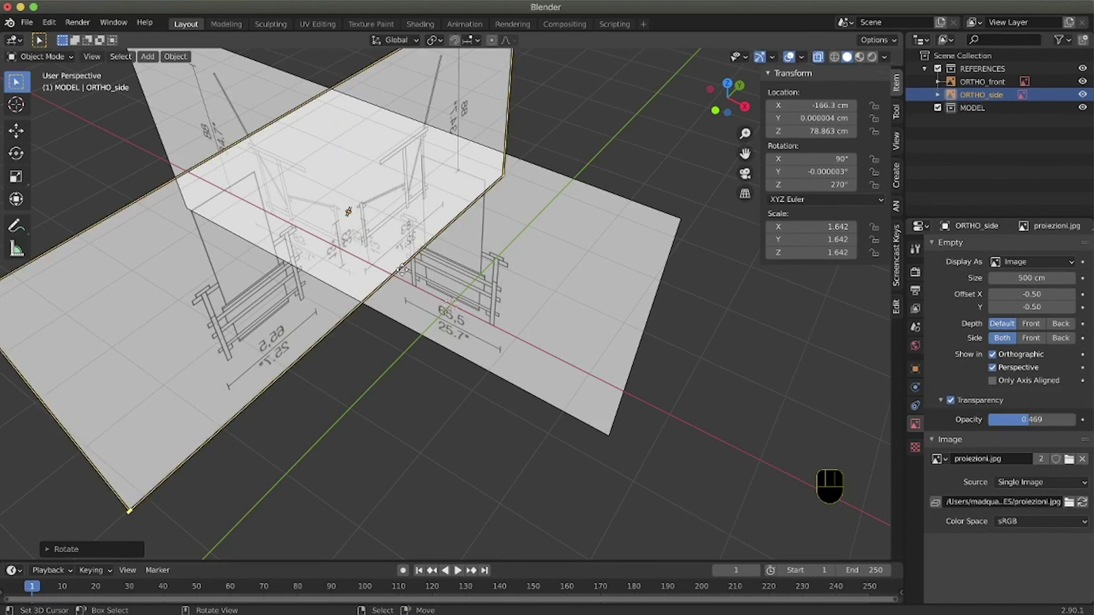
- In right orthographic view, move ORTHO_side along Y to about -106 cm, centring the side-view chair on the vertical world axis
{"action": "key", "text": "KP_3"}
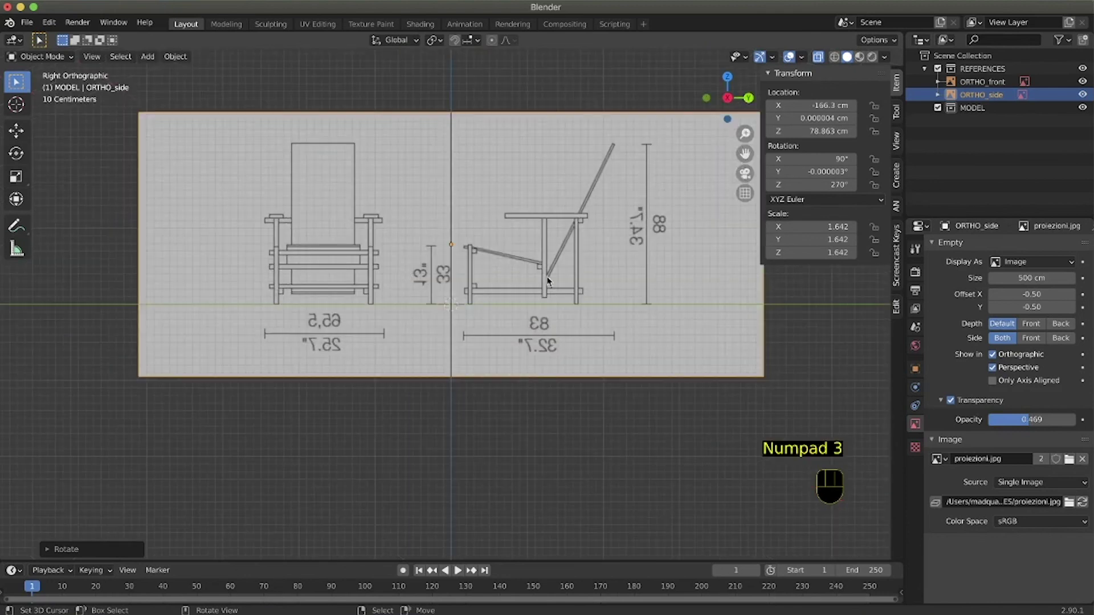
{"action": "left_click", "coordinate": [579, 290]}
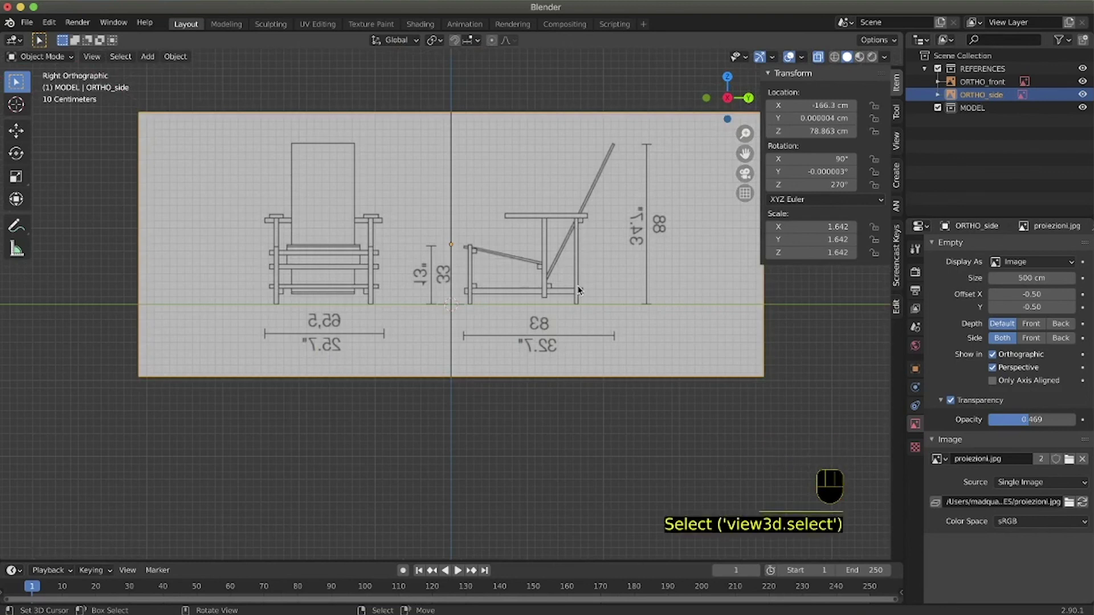
{"action": "key", "text": "g"}
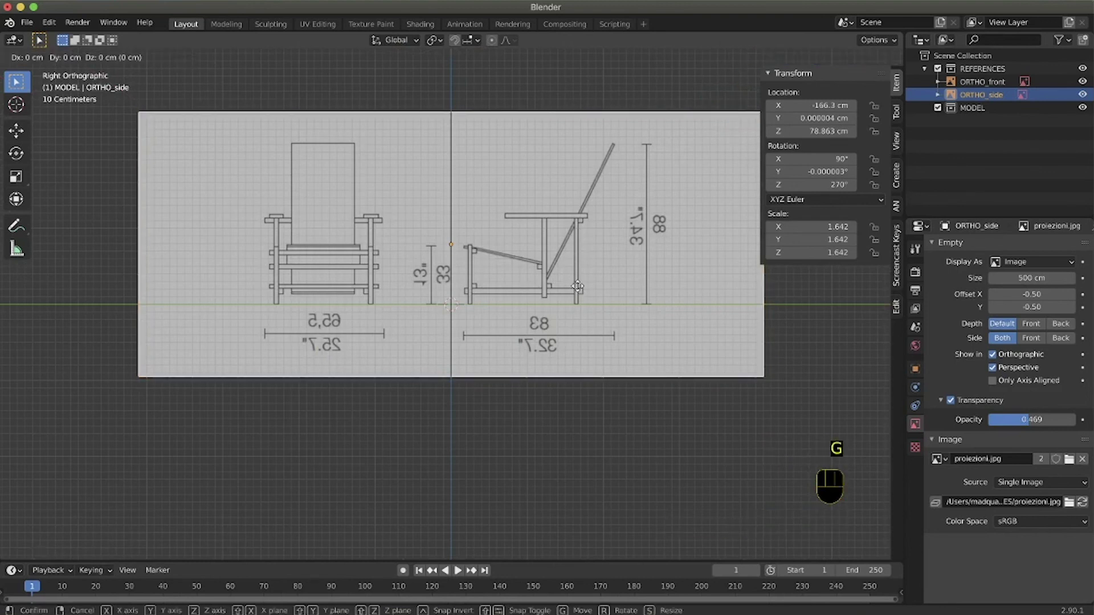
{"action": "key", "text": "y"}
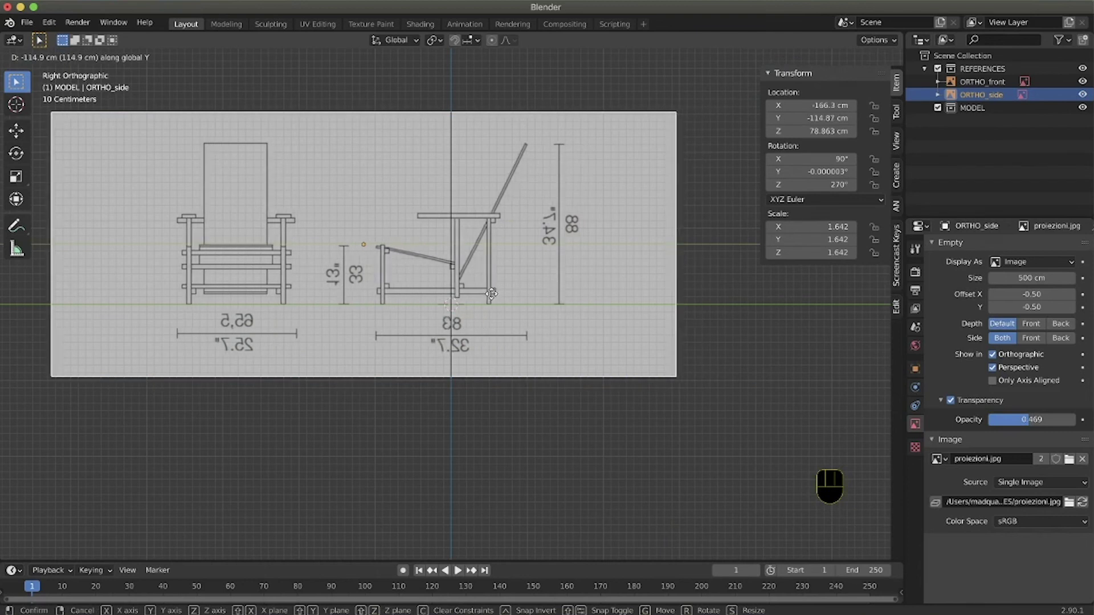
{"action": "left_click", "coordinate": [497, 296]}
- Move the ORTHO_front image back along positive Y, well behind the world origin and clear of the side reference
{"action": "scroll", "coordinate": [500, 295], "scroll_direction": "left", "scroll_amount": 10}
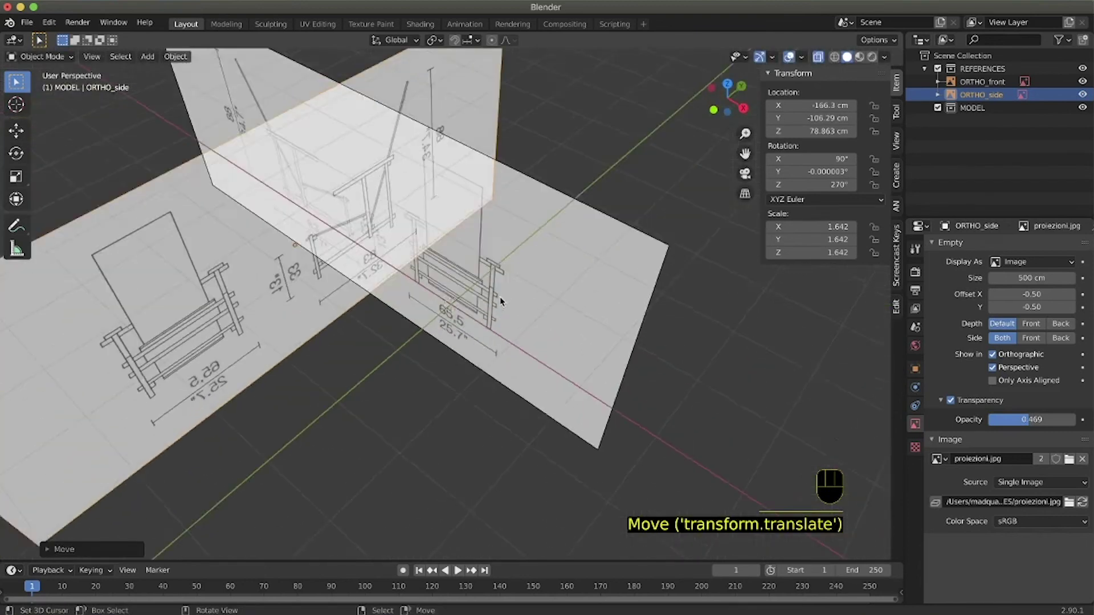
{"action": "scroll", "coordinate": [501, 296], "scroll_direction": "down", "scroll_amount": 6, "text": "ctrl"}
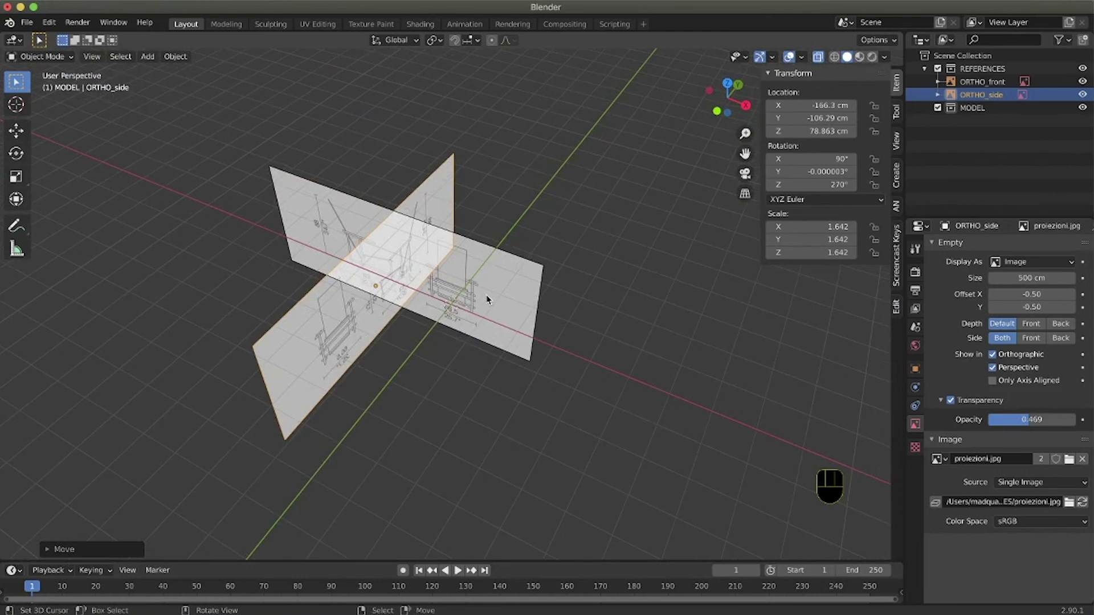
{"action": "scroll", "coordinate": [459, 302], "scroll_direction": "down", "scroll_amount": 5}
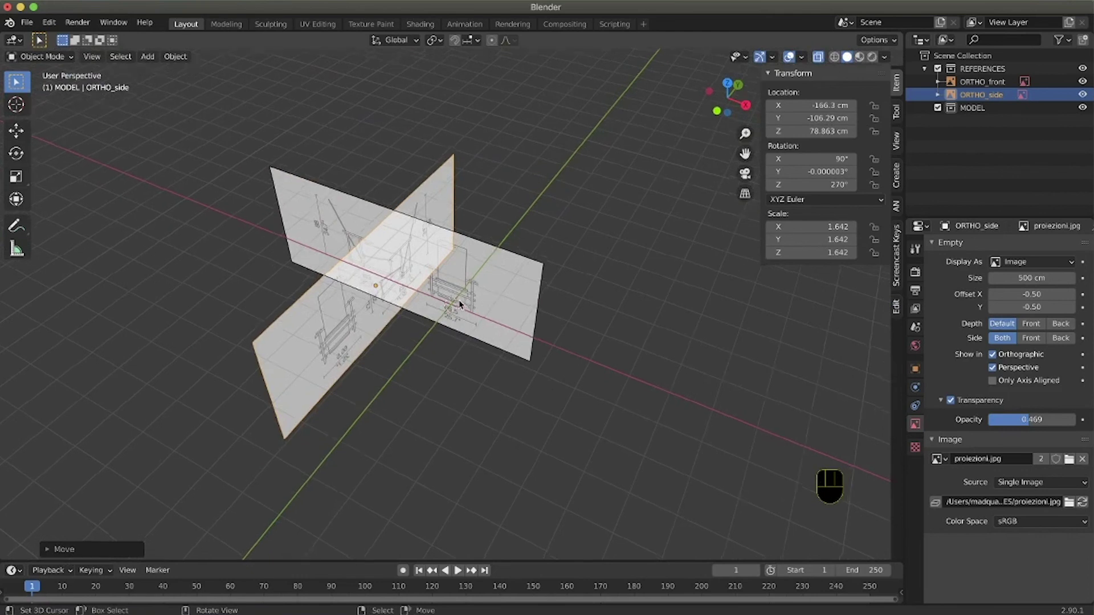
{"action": "scroll", "coordinate": [459, 306], "scroll_direction": "left", "scroll_amount": 2}
{"action": "left_click", "coordinate": [469, 297]}
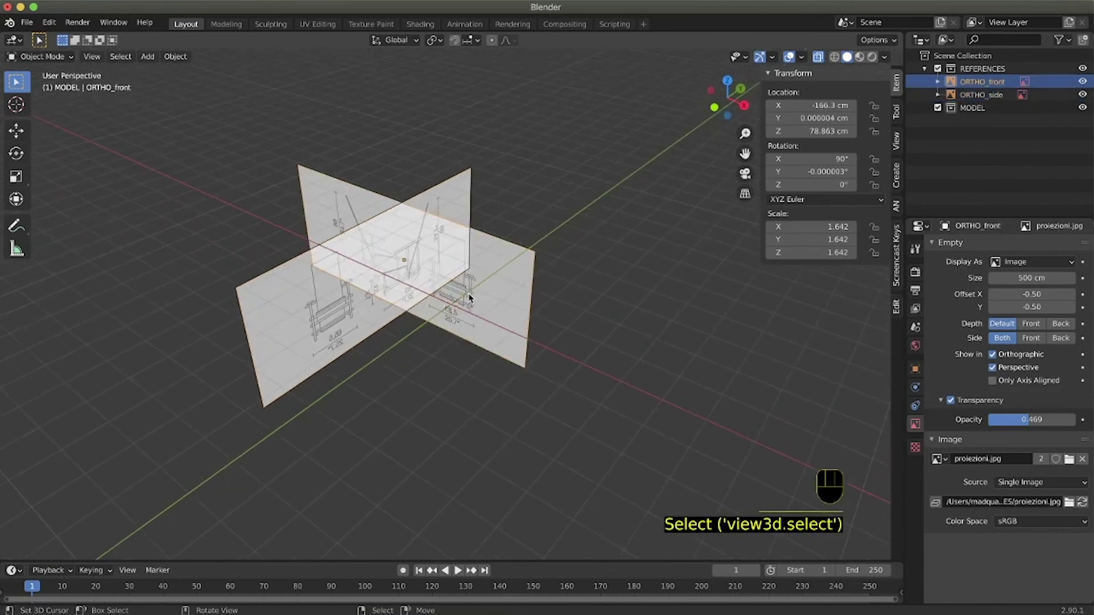
{"action": "key", "text": "g"}
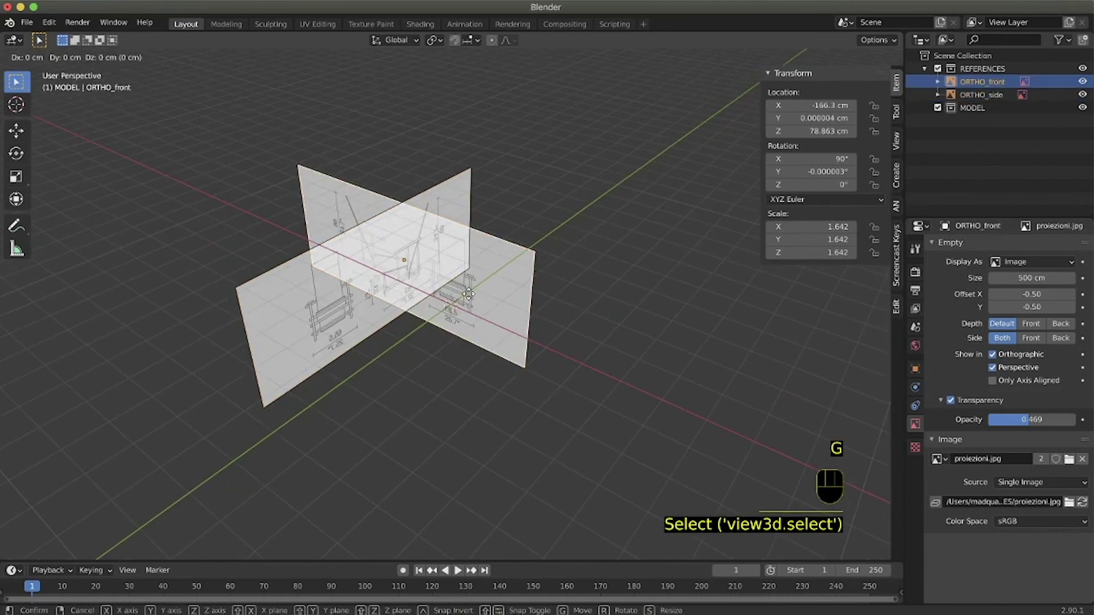
{"action": "key", "text": "y"}
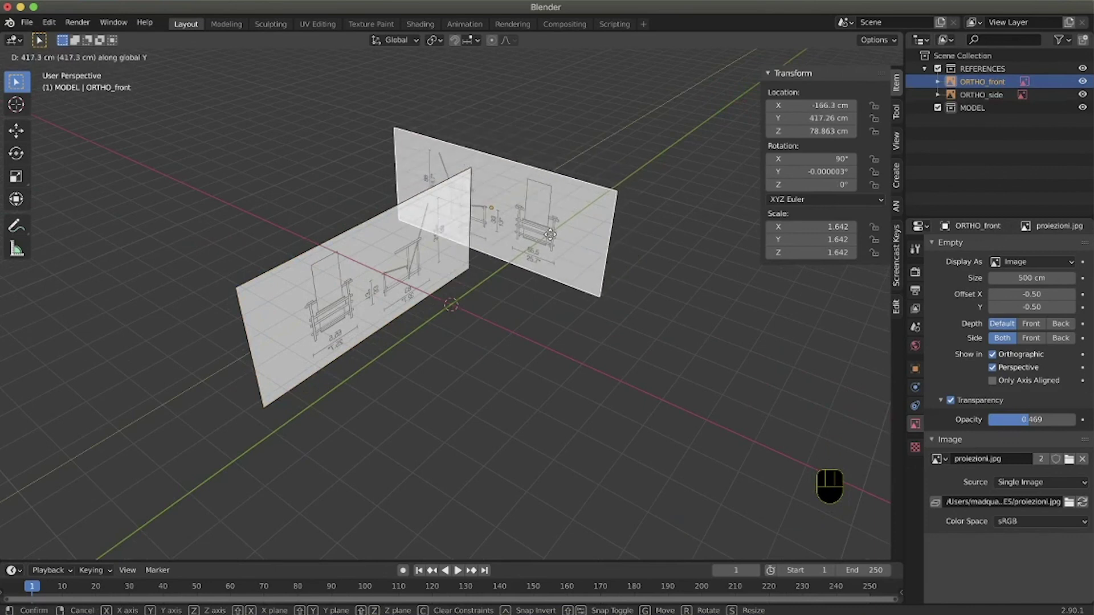
{"action": "left_click", "coordinate": [402, 274]}
- Move the ORTHO_side image along X to about -573 cm, leaving the area around the world origin free
{"action": "left_click", "coordinate": [407, 278]}
{"action": "key", "text": "g"}
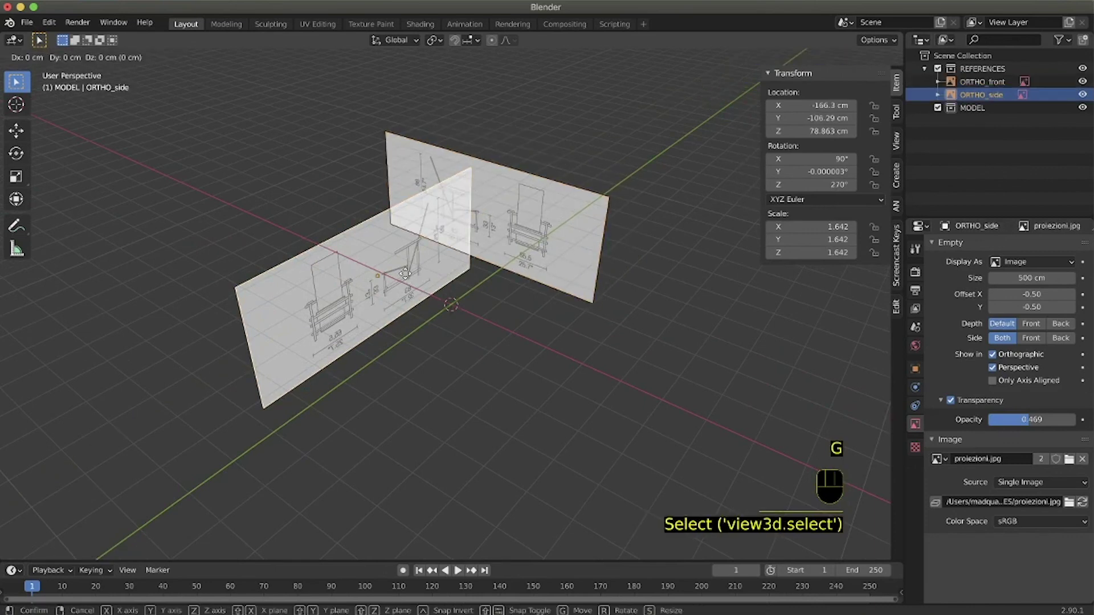
{"action": "key", "text": "x"}
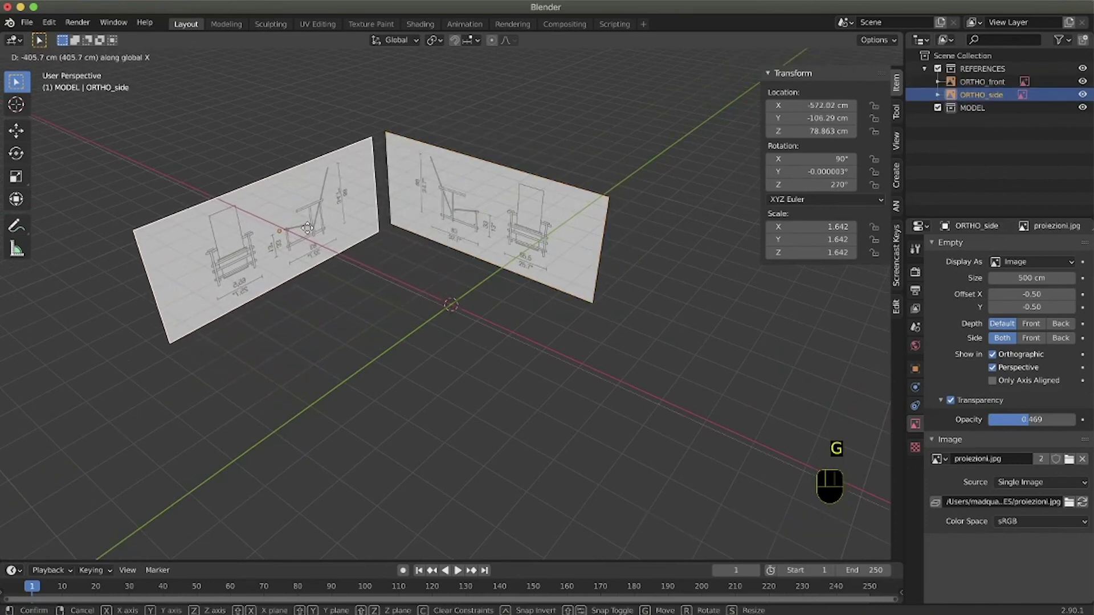
{"action": "left_click", "coordinate": [512, 389]}
{"action": "middle_click_drag", "start_coordinate": [481, 288], "coordinate": [476, 295]}
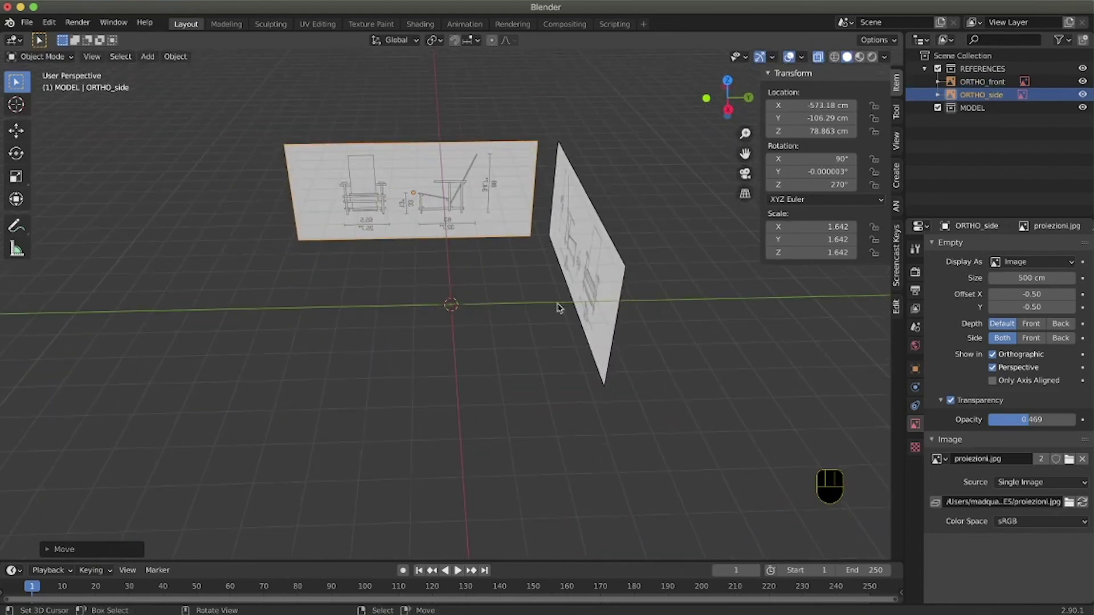
{"action": "middle_click_drag", "start_coordinate": [453, 290], "coordinate": [462, 278]}
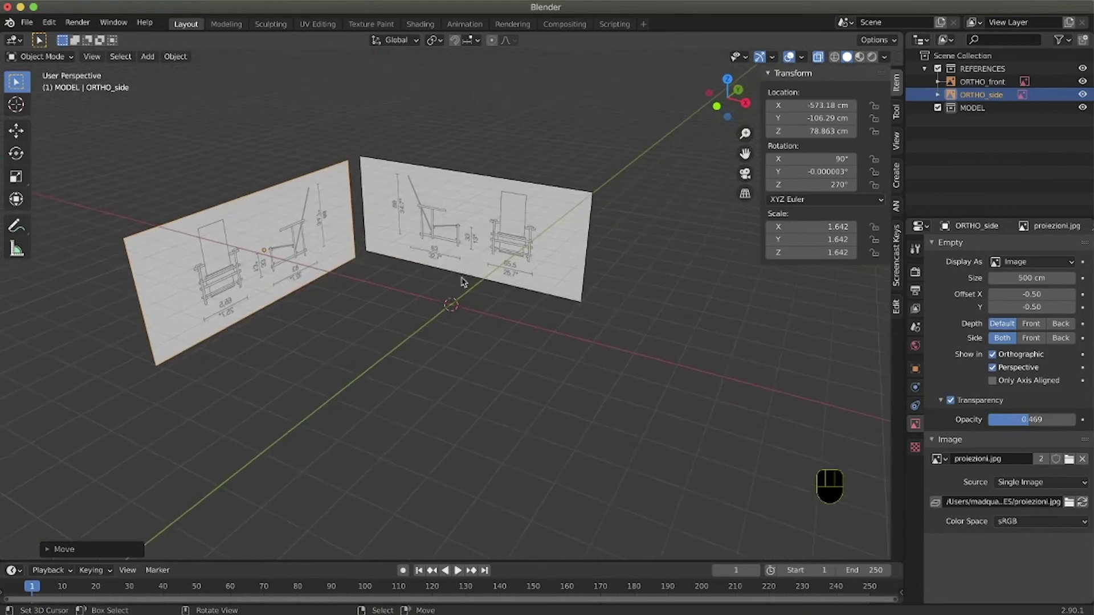